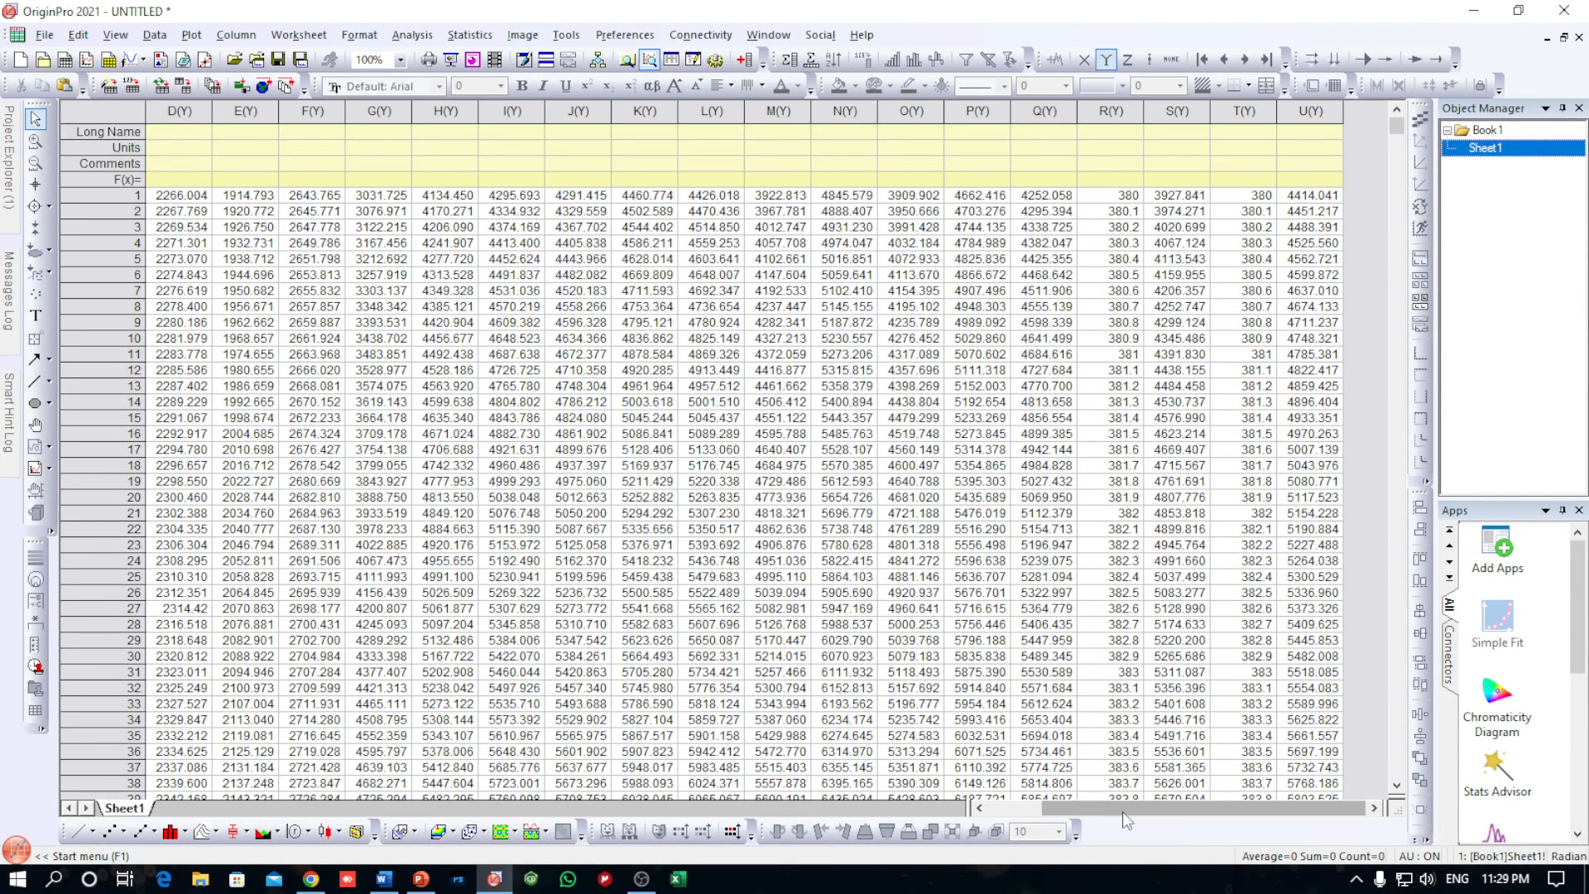
# Switch to the Word document and read the notes on the cation-sensing fluorescence graph
pyautogui.moveTo(1137, 808); pyautogui.dragTo(1080, 808)
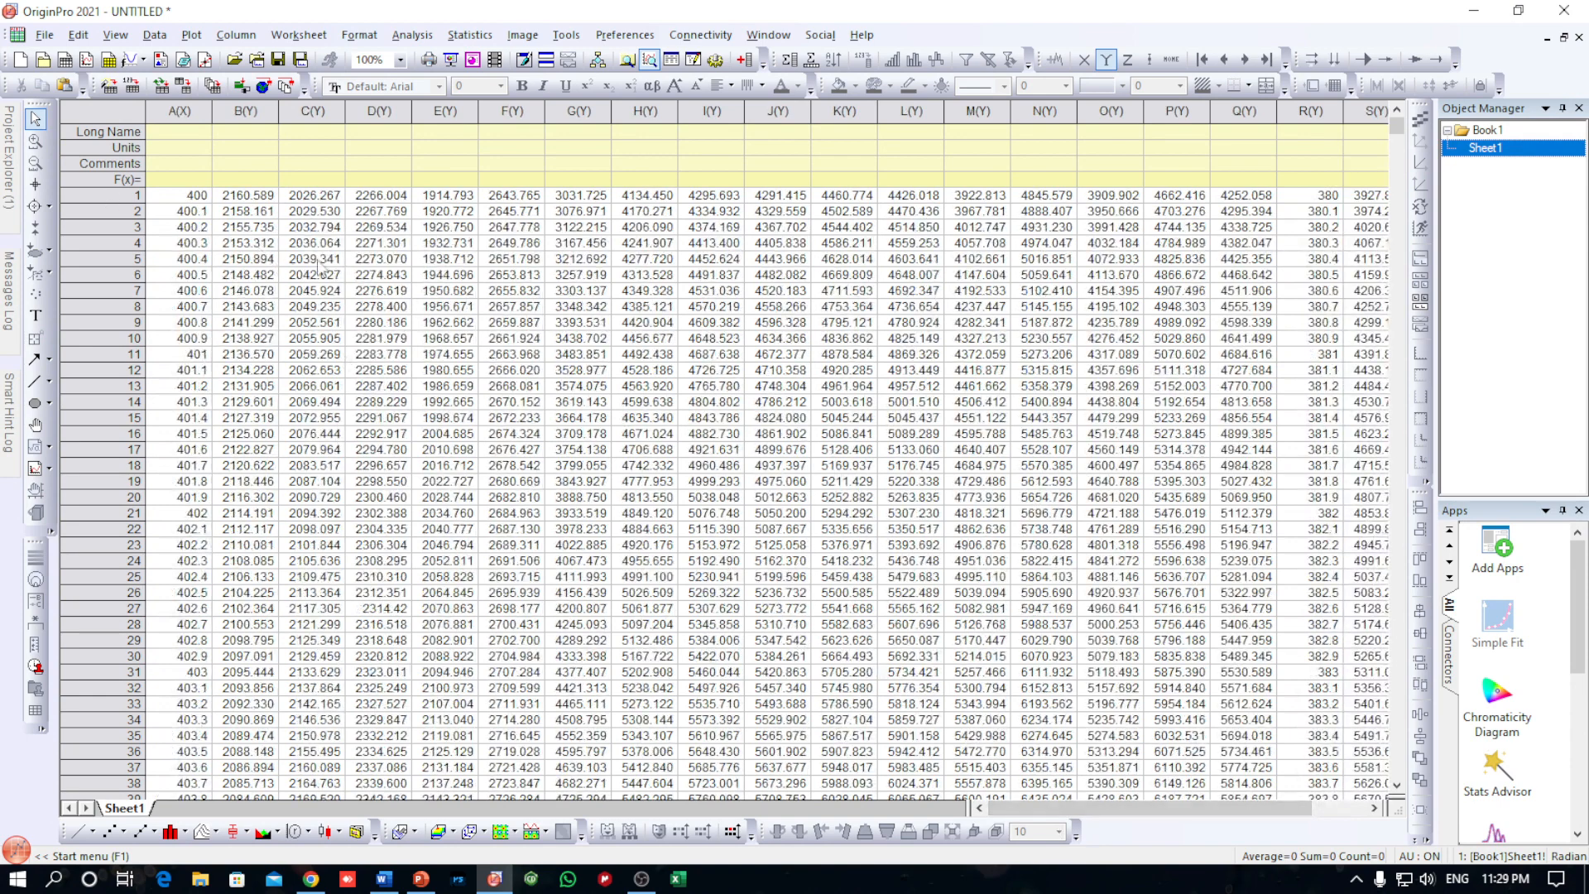
pyautogui.click(384, 879)
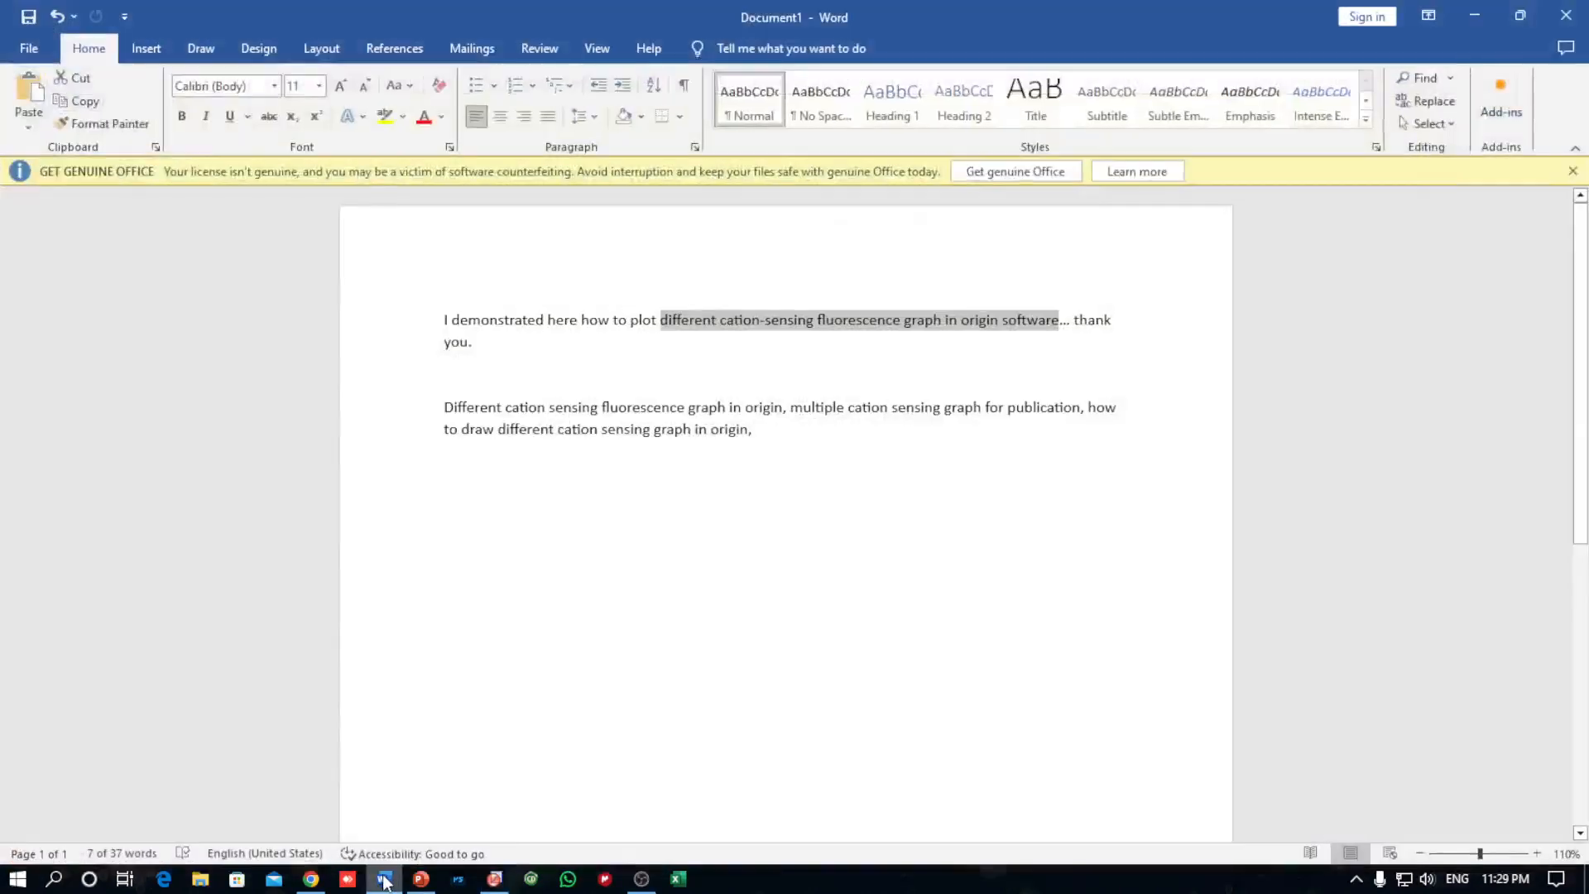
pyautogui.click(1474, 10)
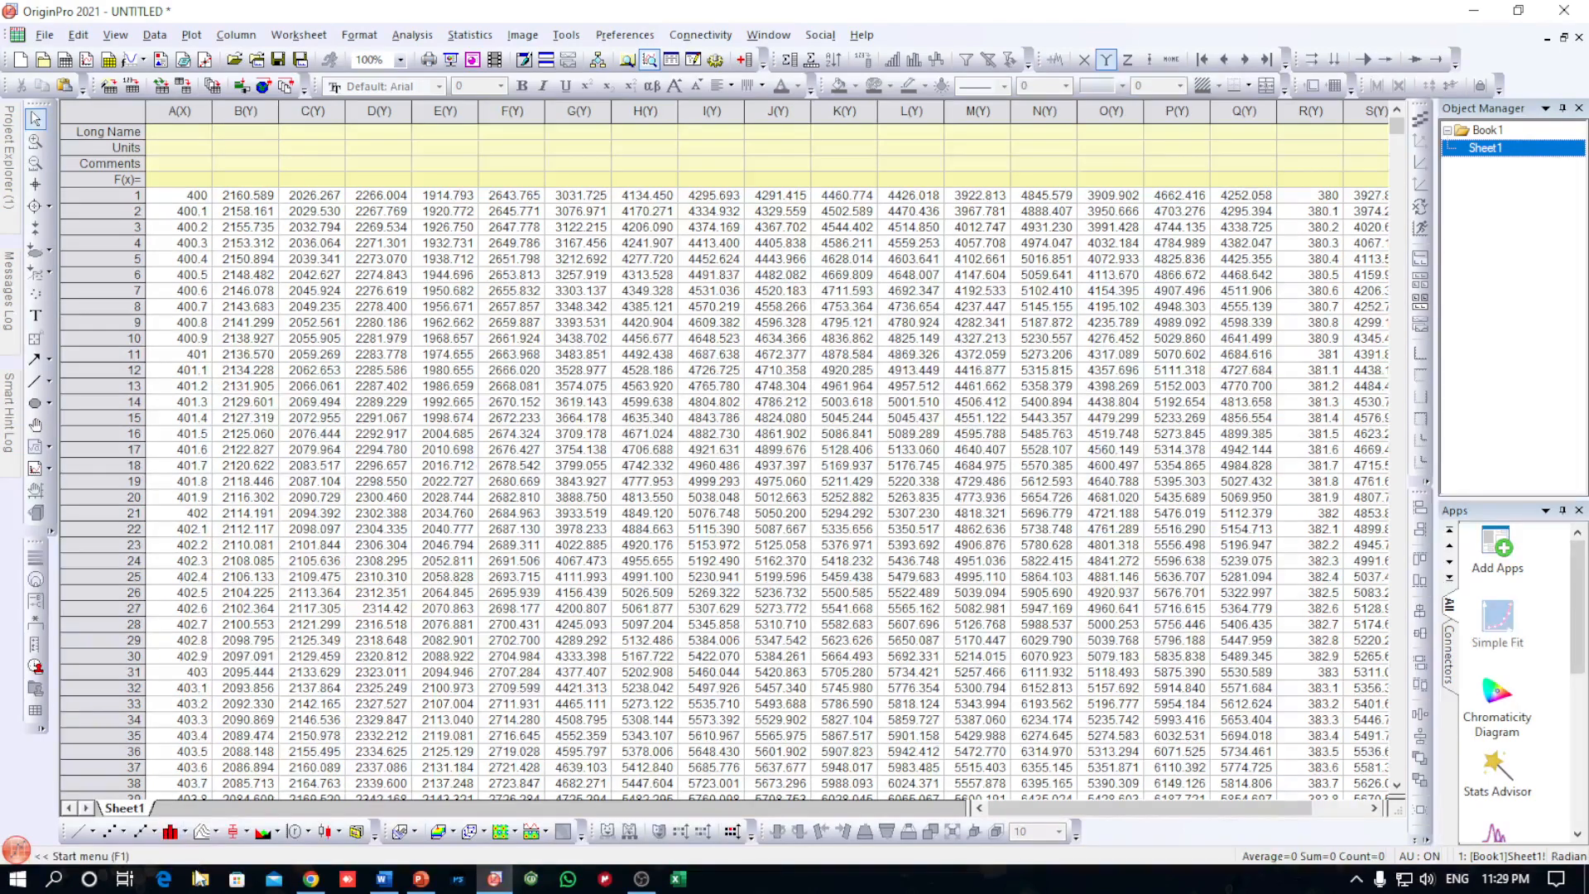
# Look through the spectrum files in the TB9 Al methanol folder and review the worksheet's data columns in OriginPro
pyautogui.click(200, 878)
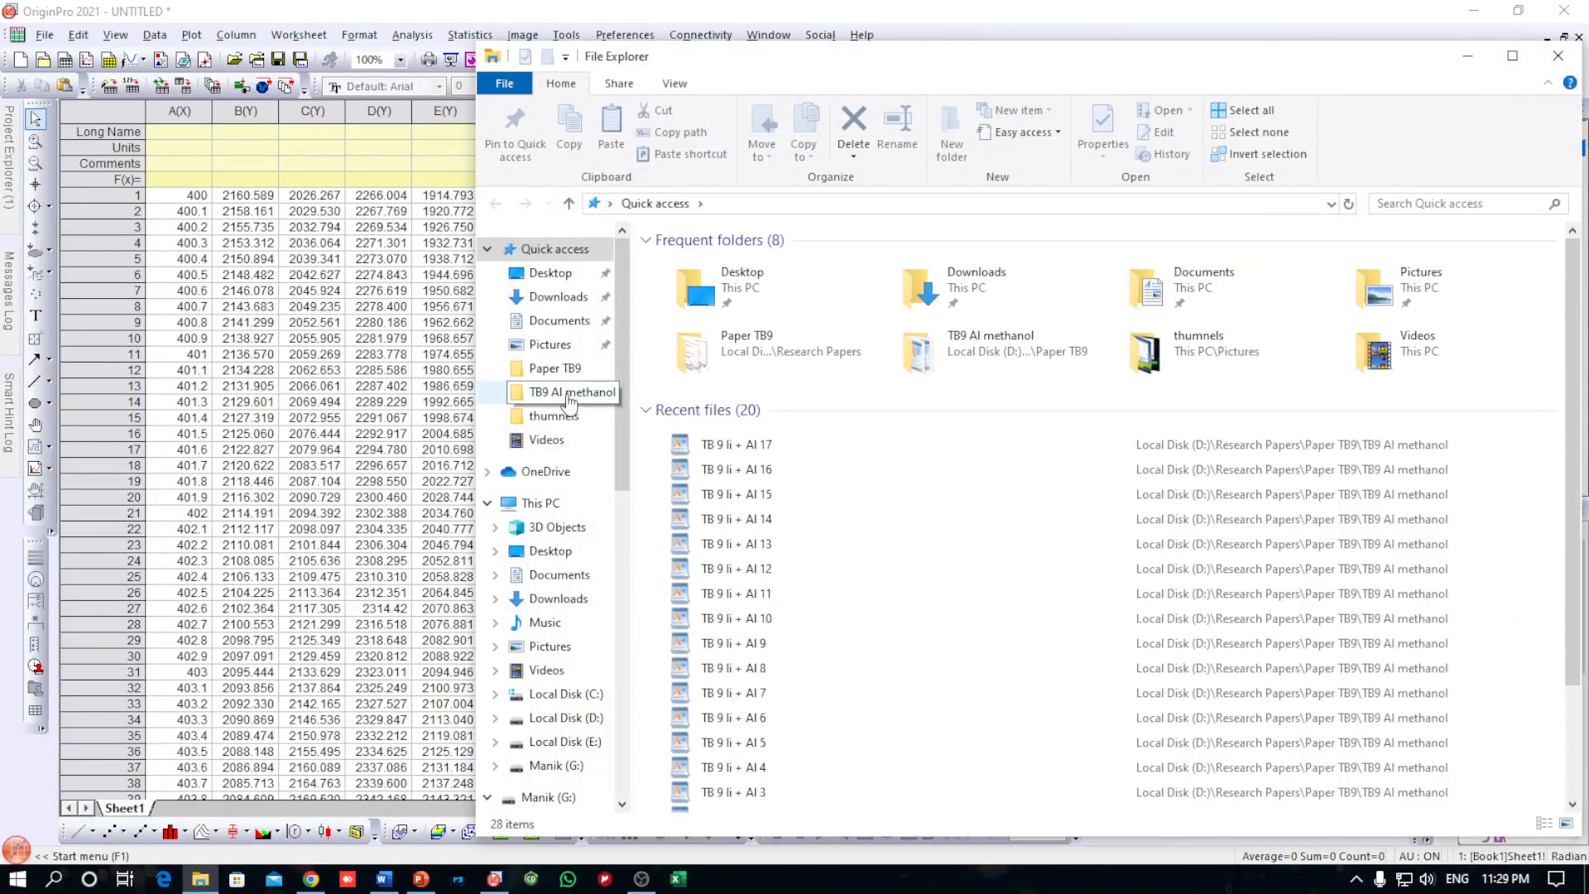
pyautogui.click(571, 392)
pyautogui.scroll(-3, 728, 654)
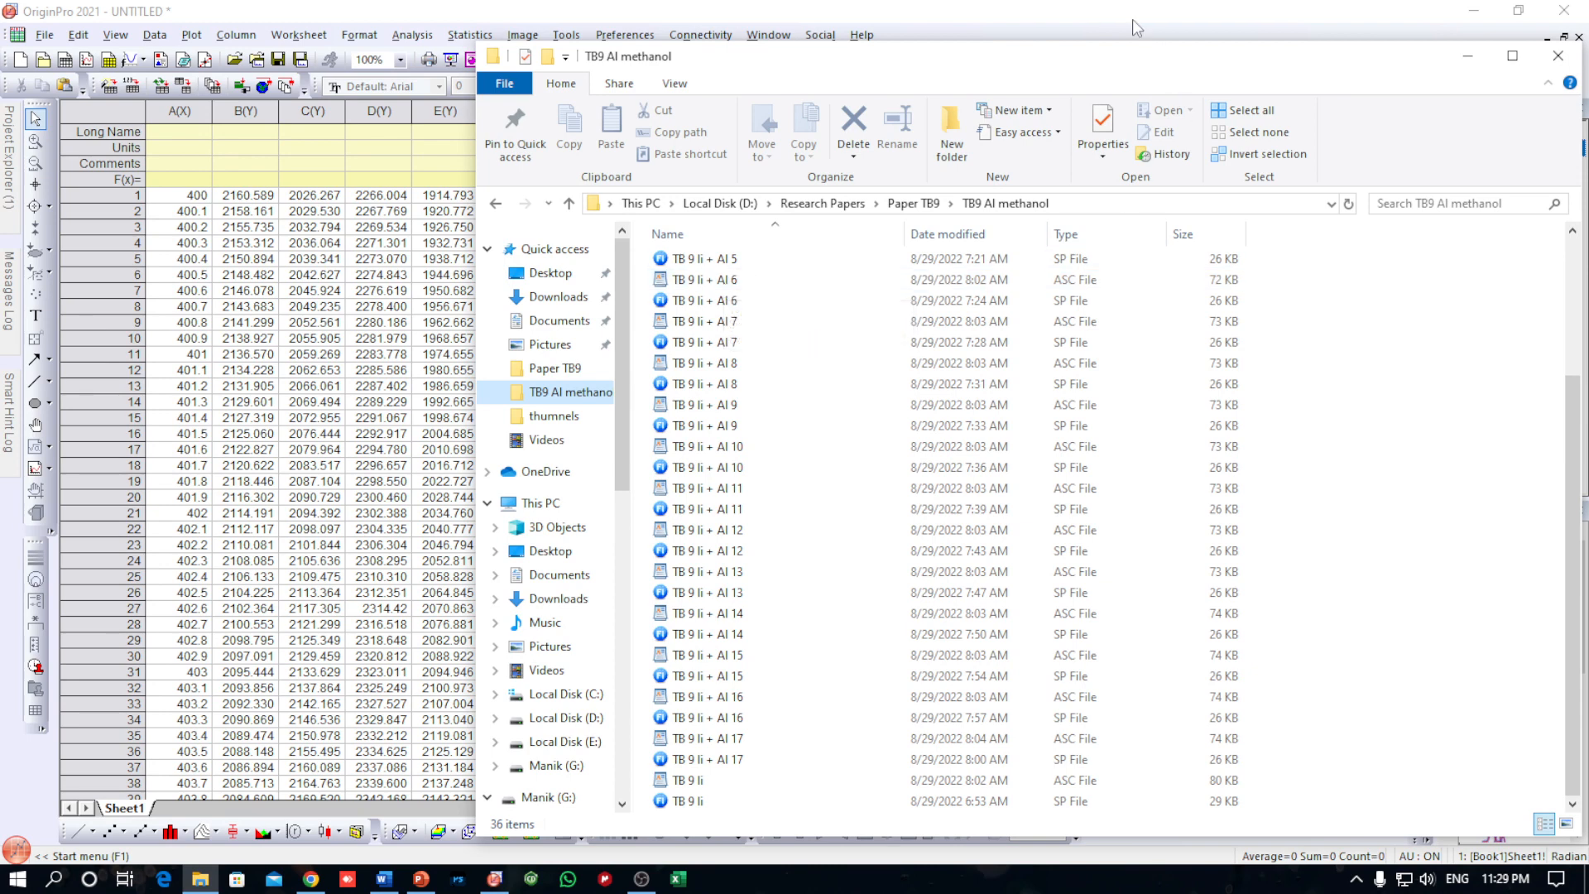
pyautogui.click(1231, 15)
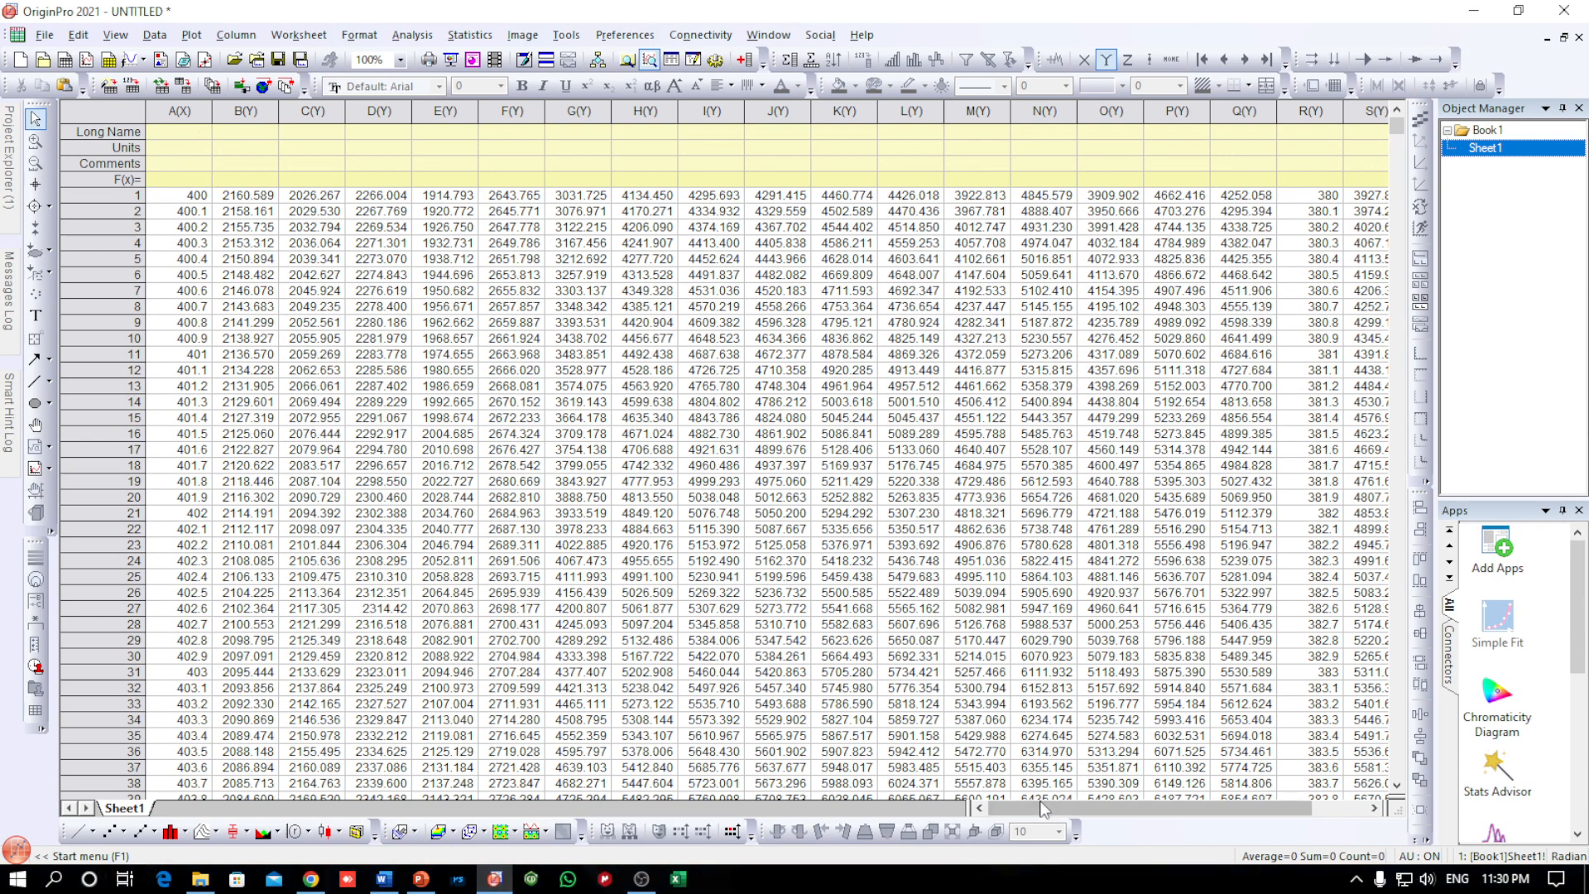
pyautogui.moveTo(1041, 804); pyautogui.dragTo(1144, 806)
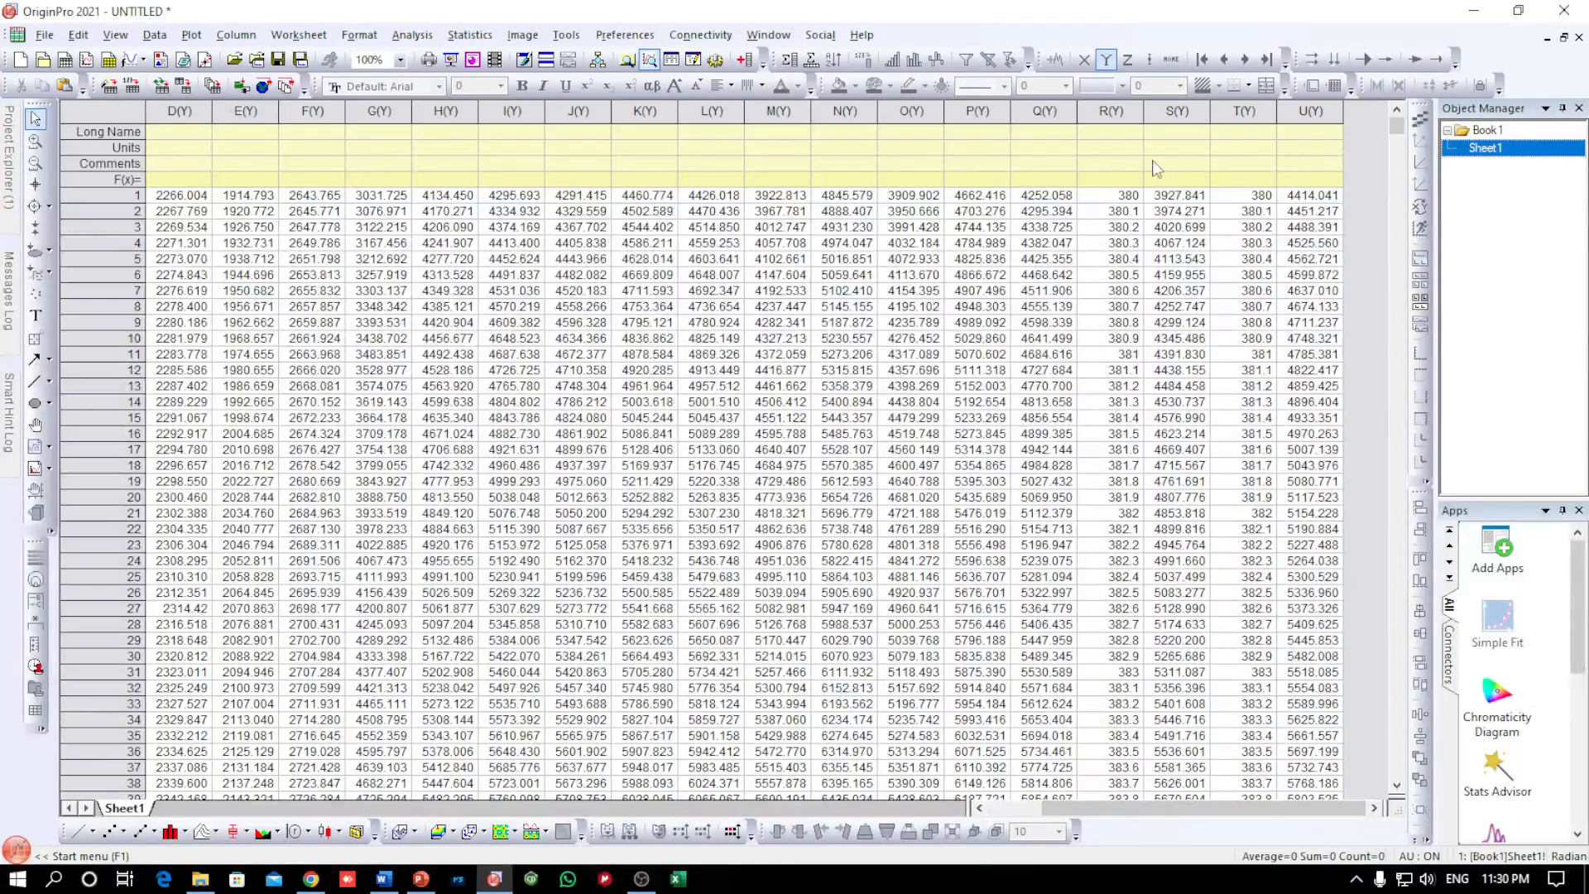
pyautogui.moveTo(1045, 806); pyautogui.dragTo(986, 807)
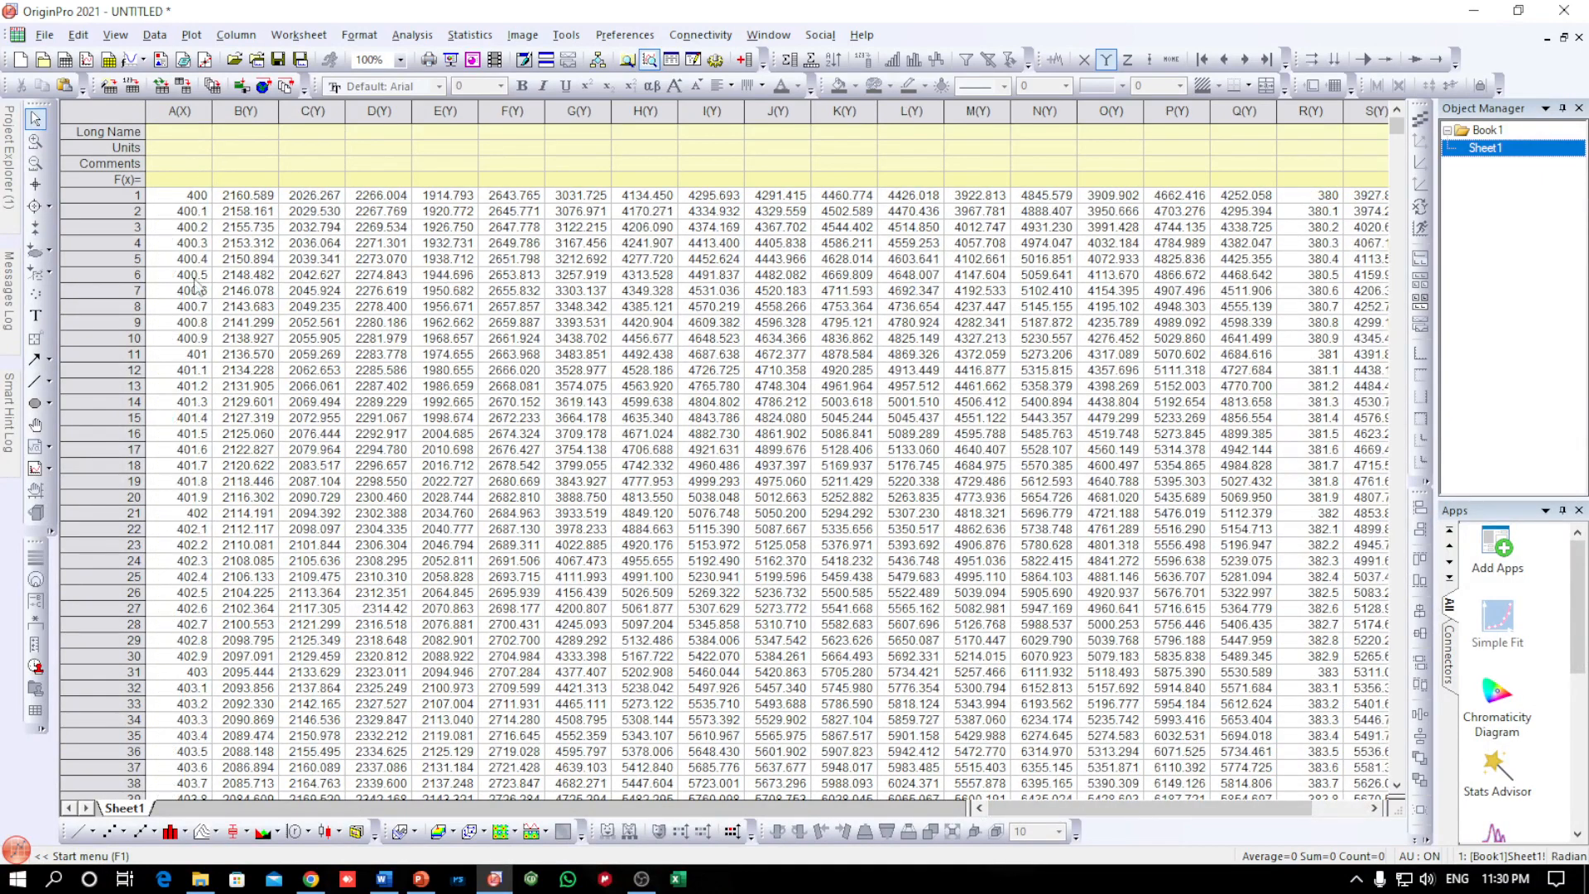
# Enter "wavelength" as the Long Name of column A
pyautogui.click(186, 134)
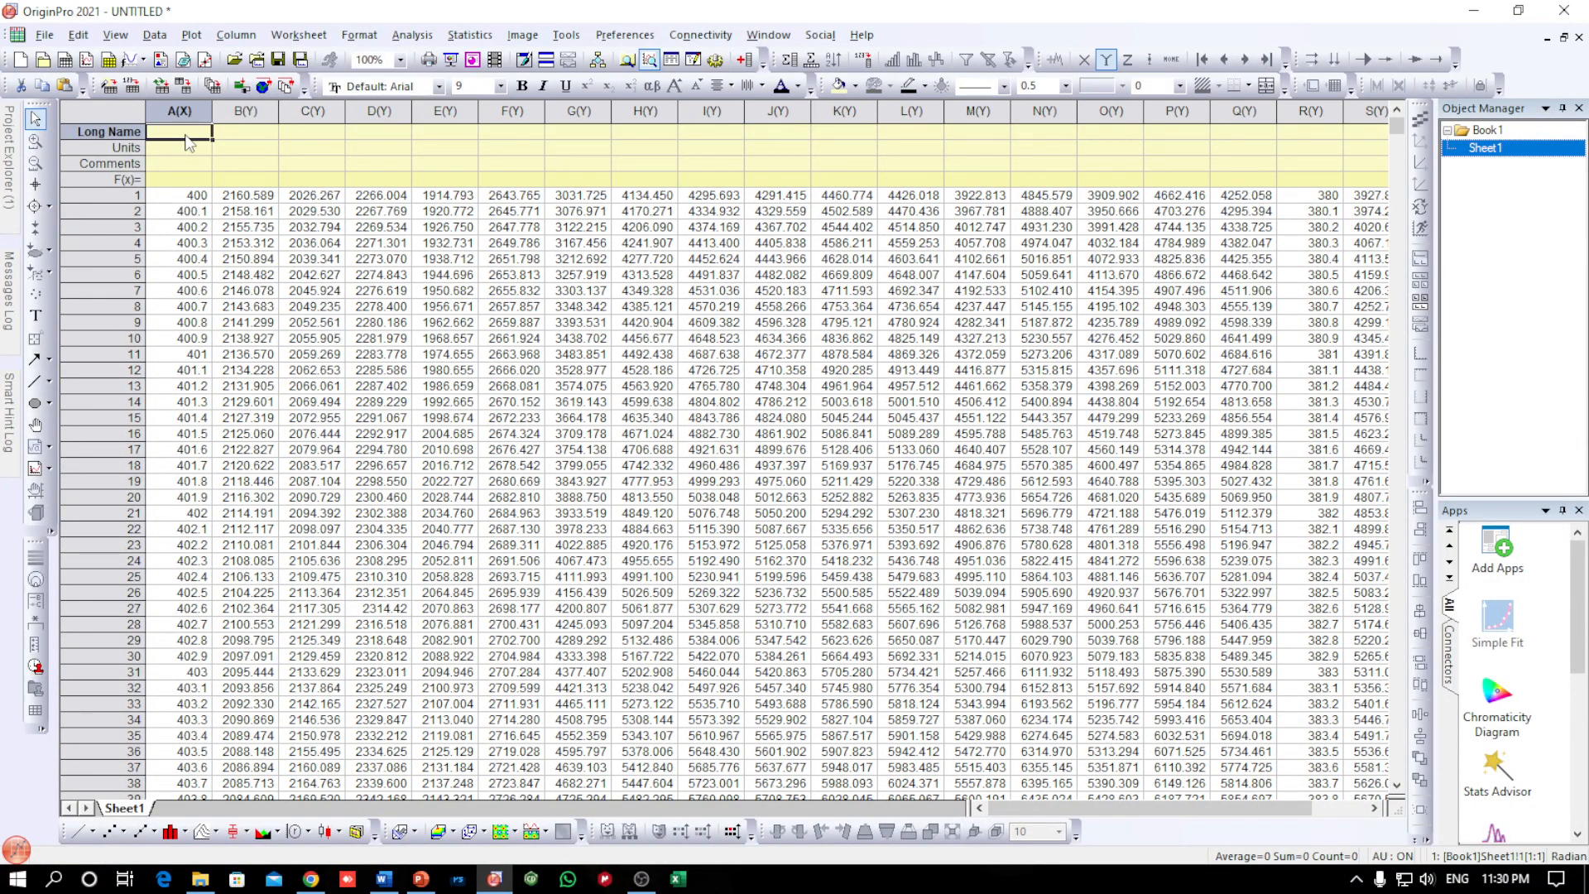
pyautogui.click(187, 137)
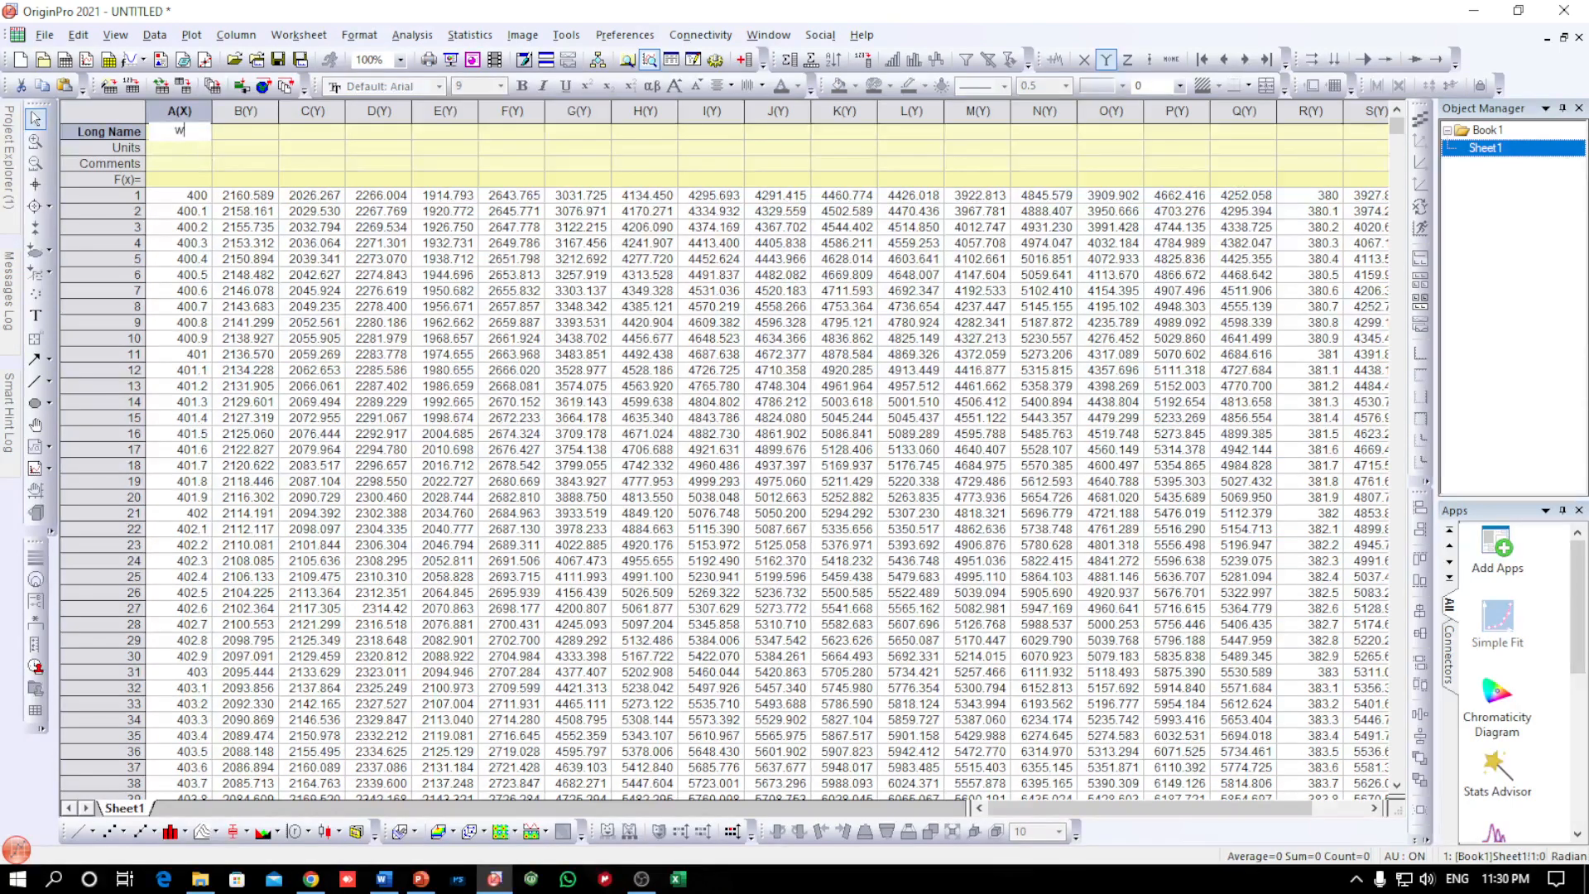
pyautogui.write('wavelength')
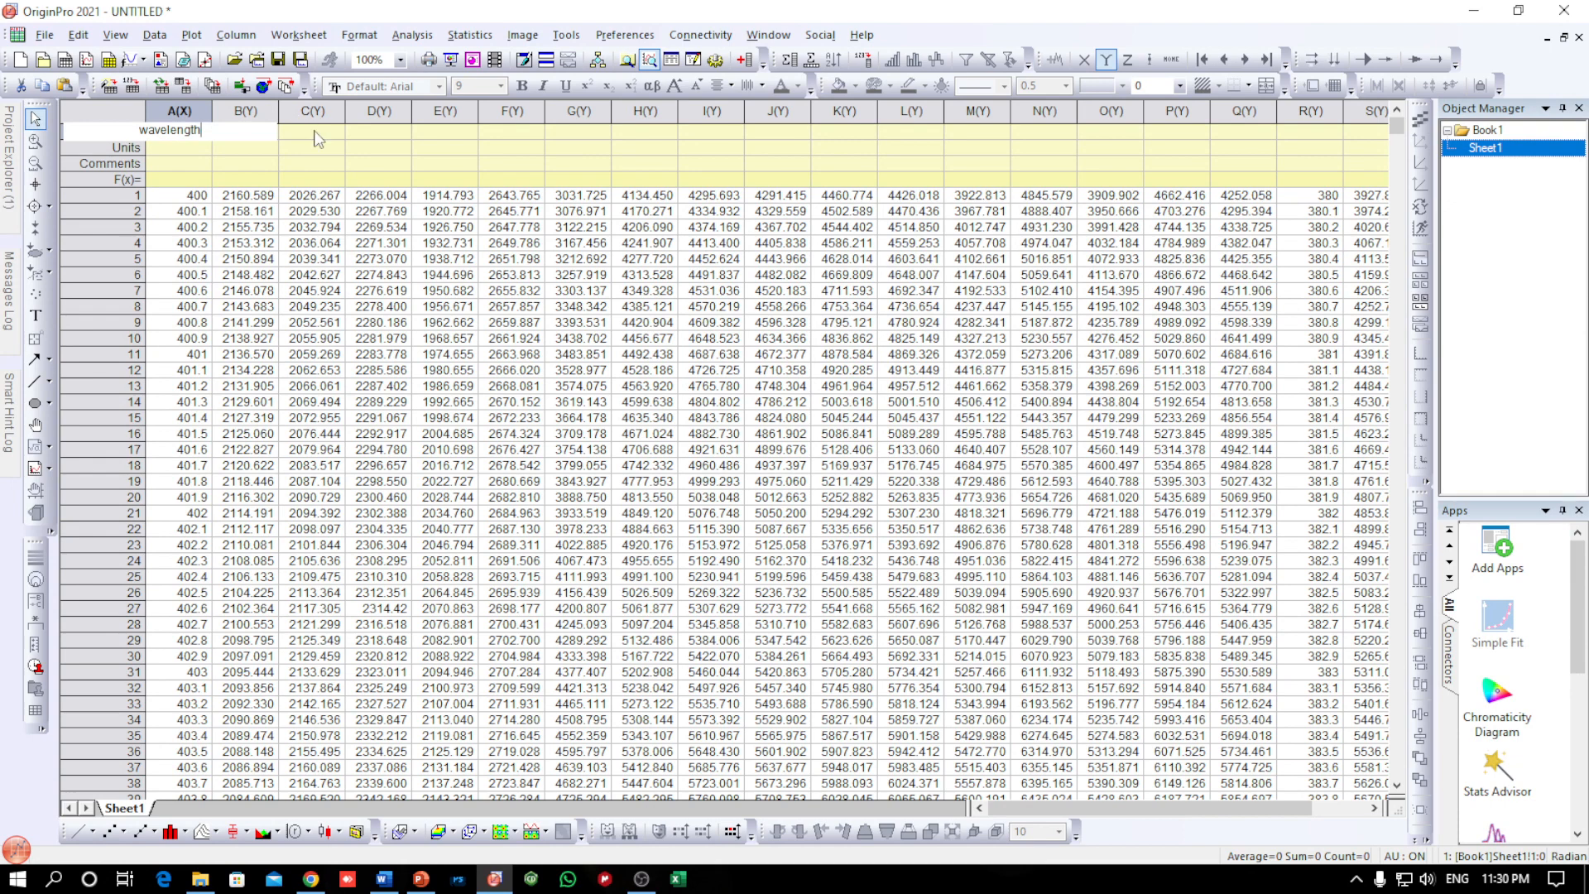
pyautogui.click(239, 137)
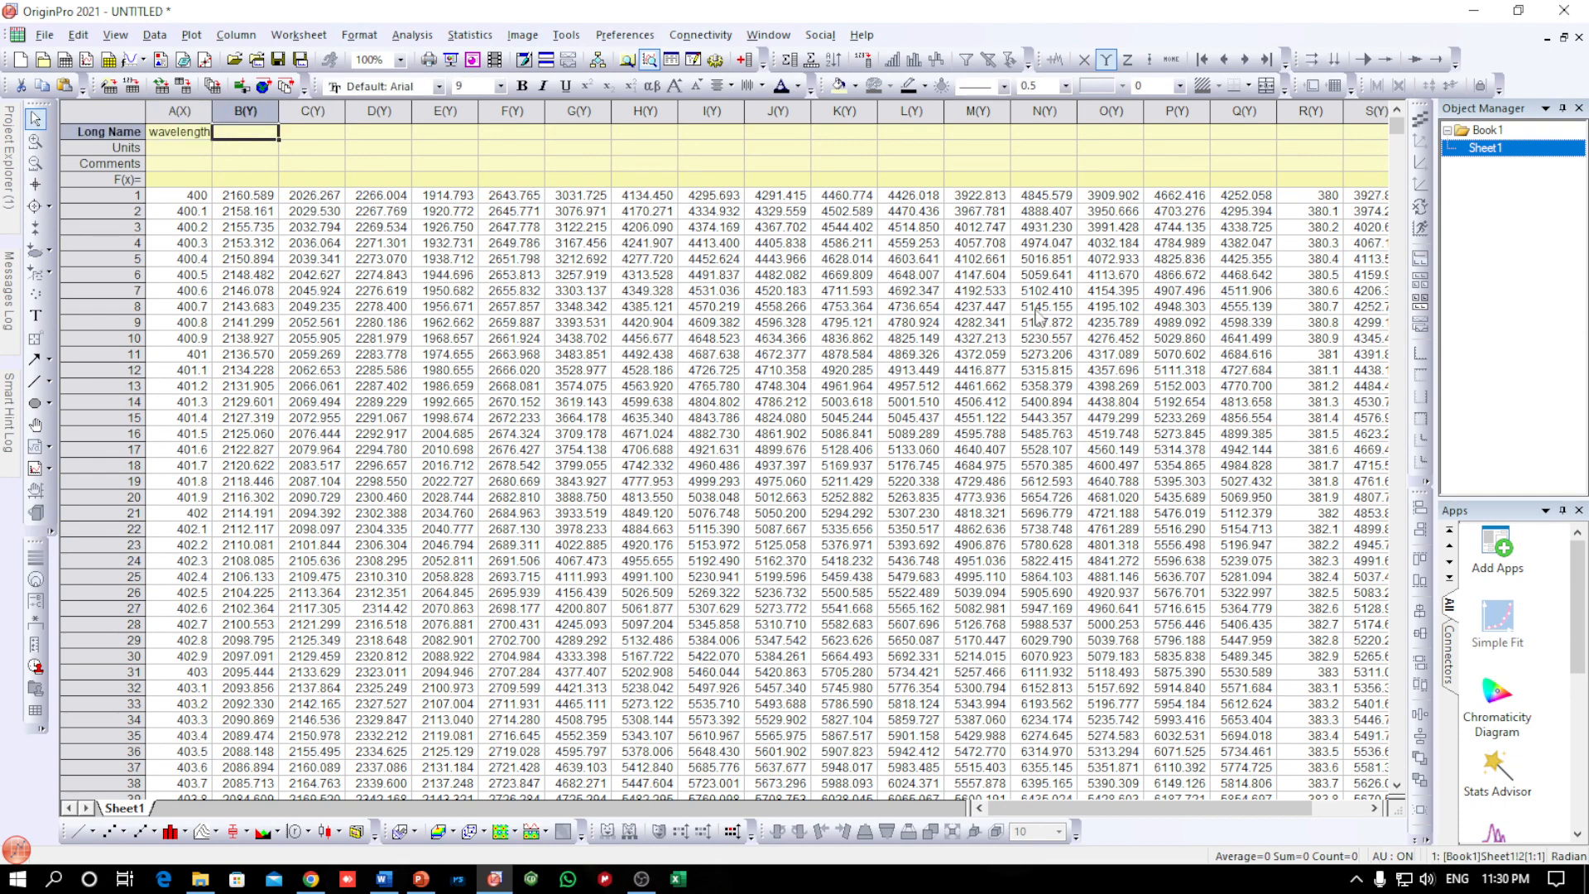
# Open the TB 9 li + Al 10 ASC file from the TB9 Al methanol folder and copy its data rows from 380 to 680 nm
pyautogui.moveTo(1125, 810); pyautogui.dragTo(1230, 821)
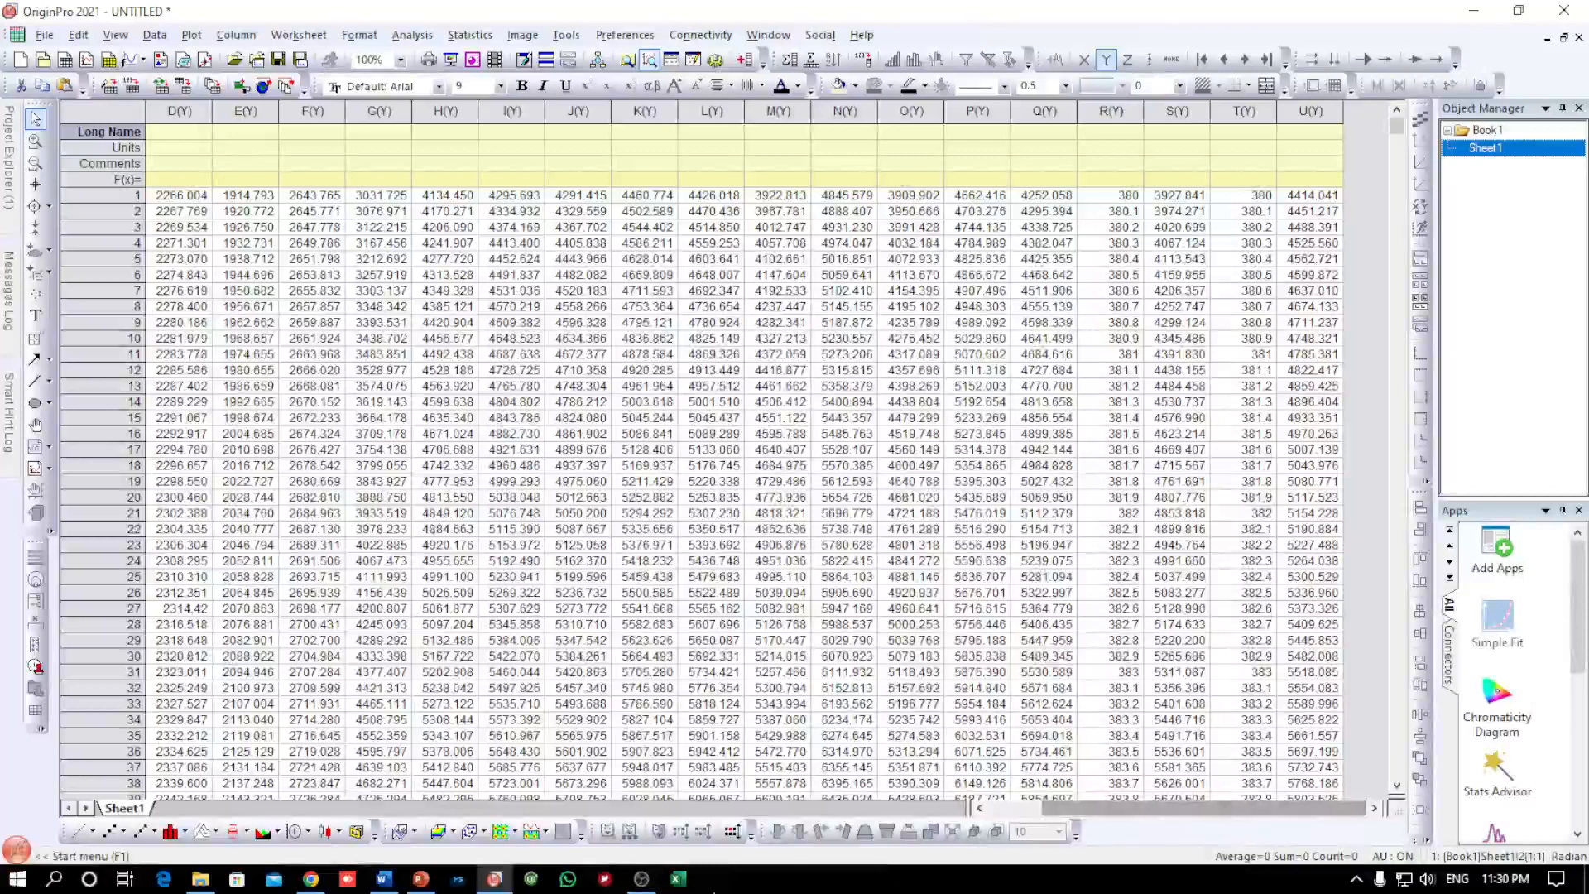
pyautogui.click(200, 879)
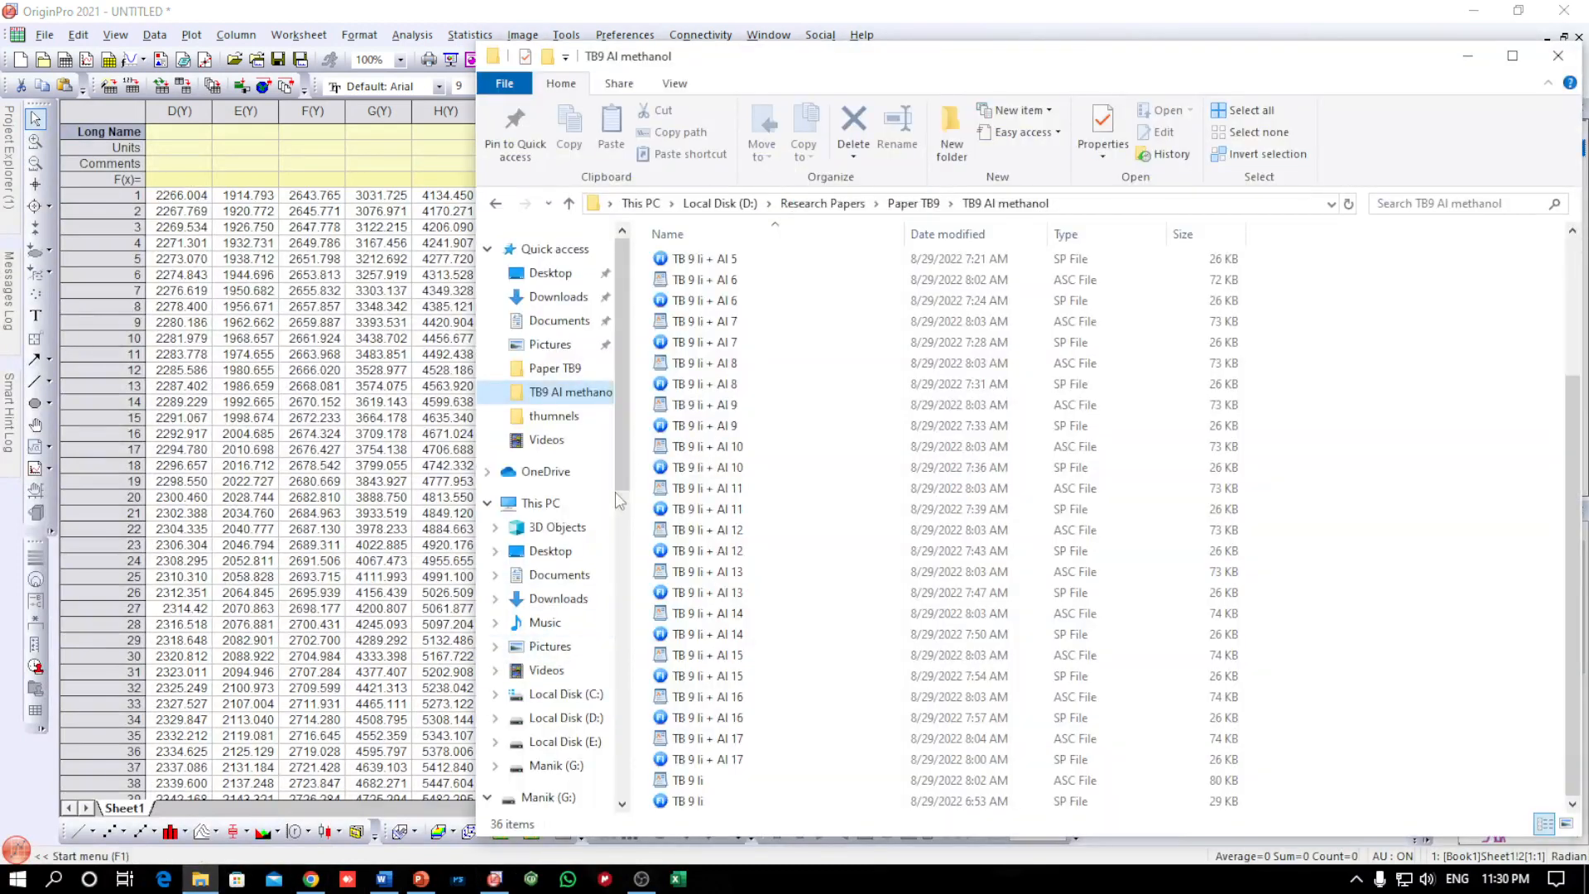
pyautogui.doubleClick(709, 448)
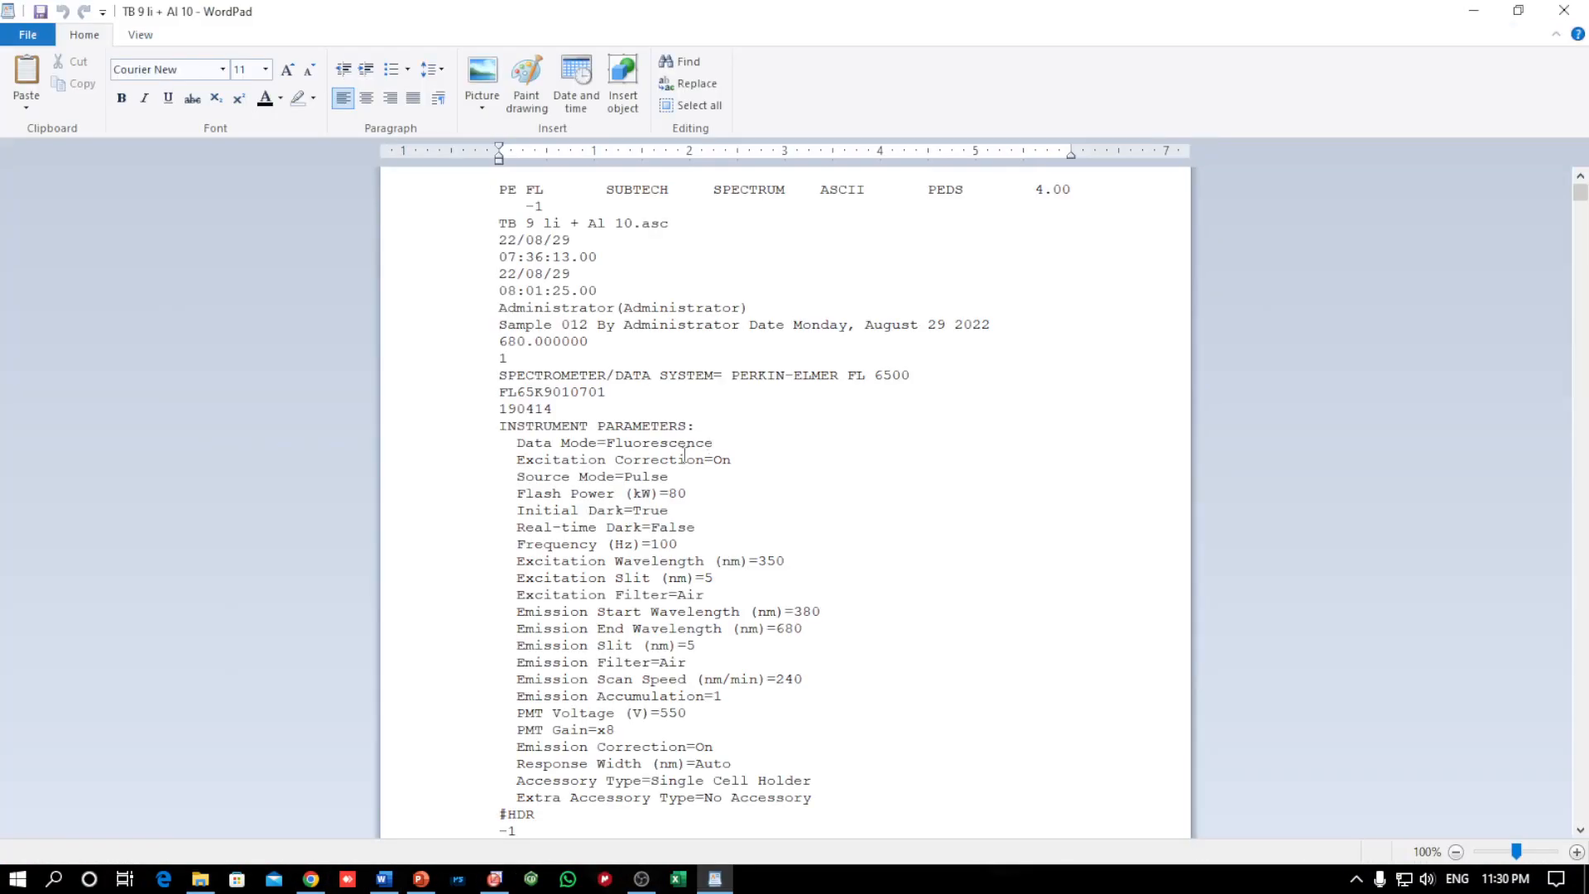
pyautogui.scroll(-2, 592, 521)
pyautogui.scroll(-10, 592, 522)
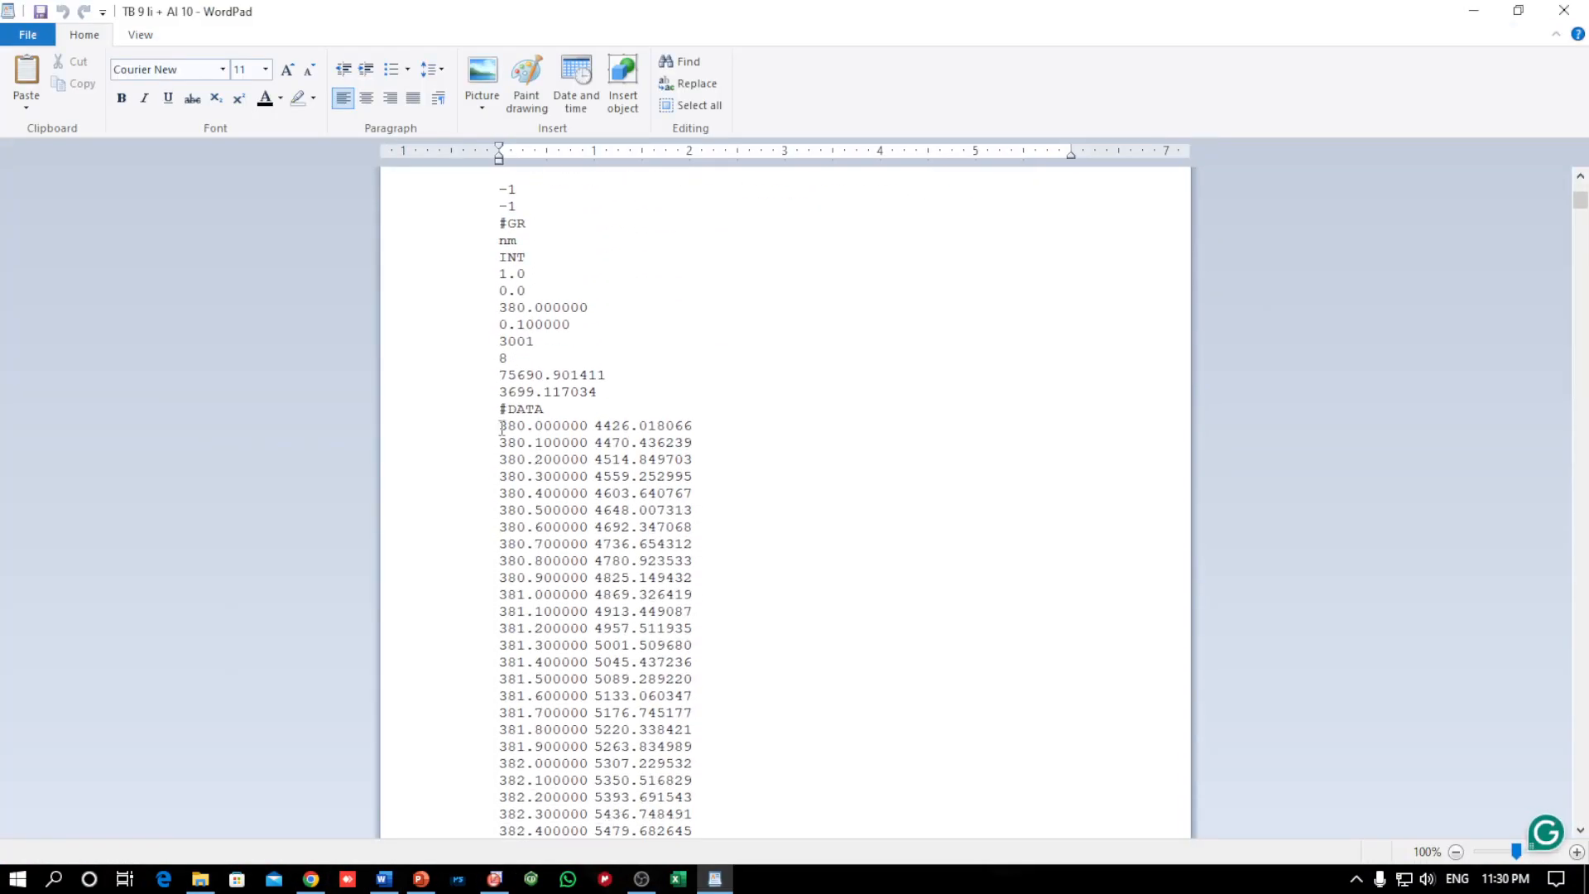
pyautogui.tripleClick(498, 428)
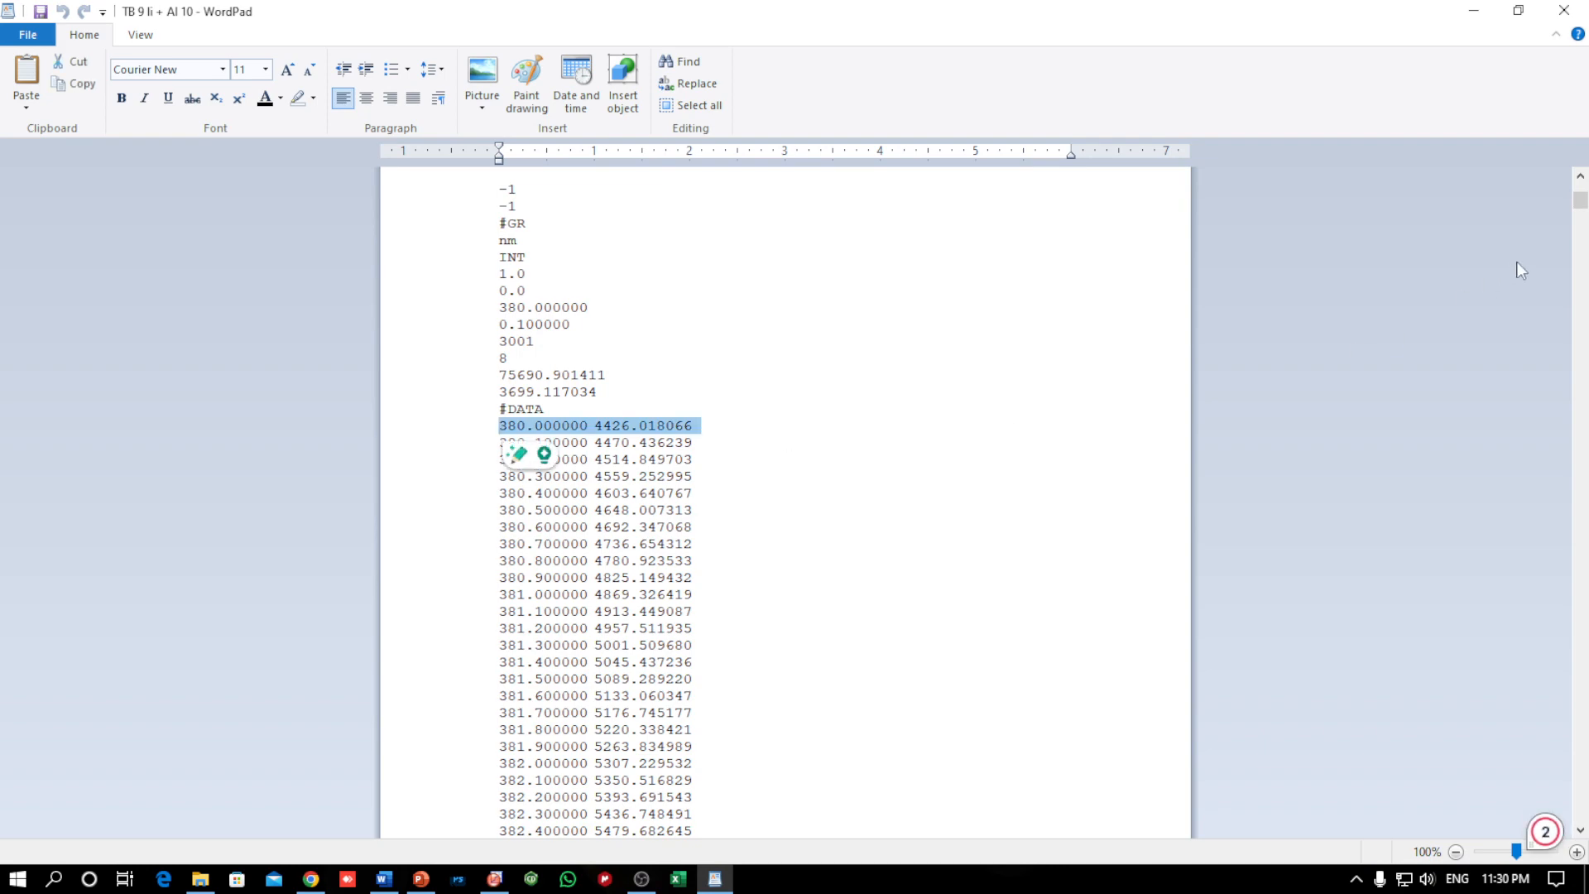
pyautogui.moveTo(1580, 203); pyautogui.dragTo(1501, 813)
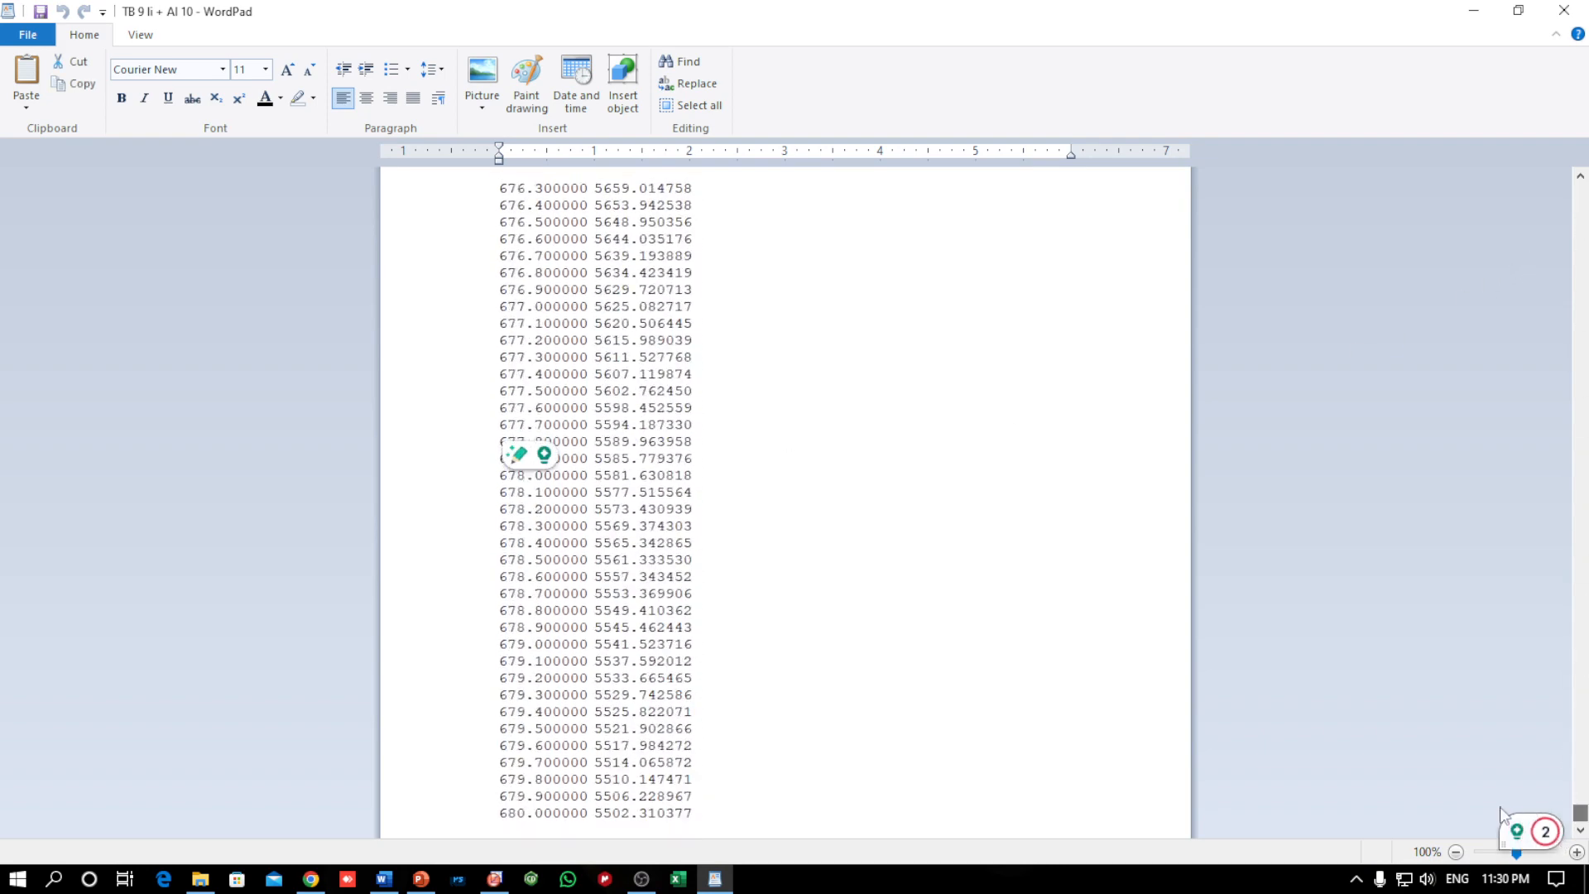
pyautogui.keyDown('shift'); pyautogui.click(697, 815); pyautogui.keyUp('shift')
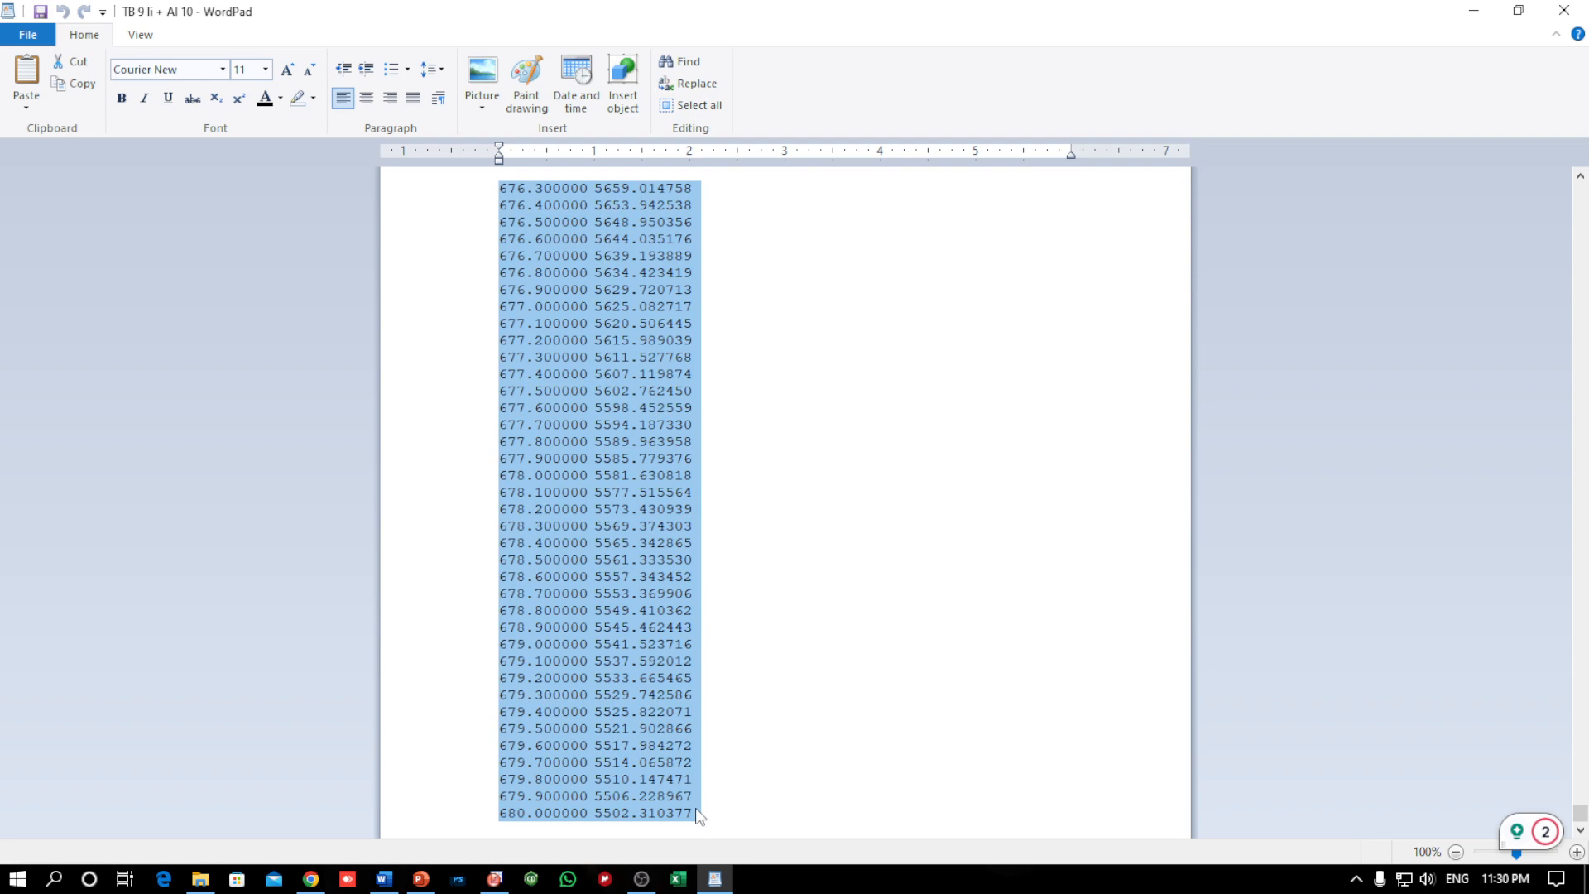
# Add two columns to the end of the OriginPro worksheet and paste the copied spectrum into V and W from row 1
pyautogui.click(496, 878)
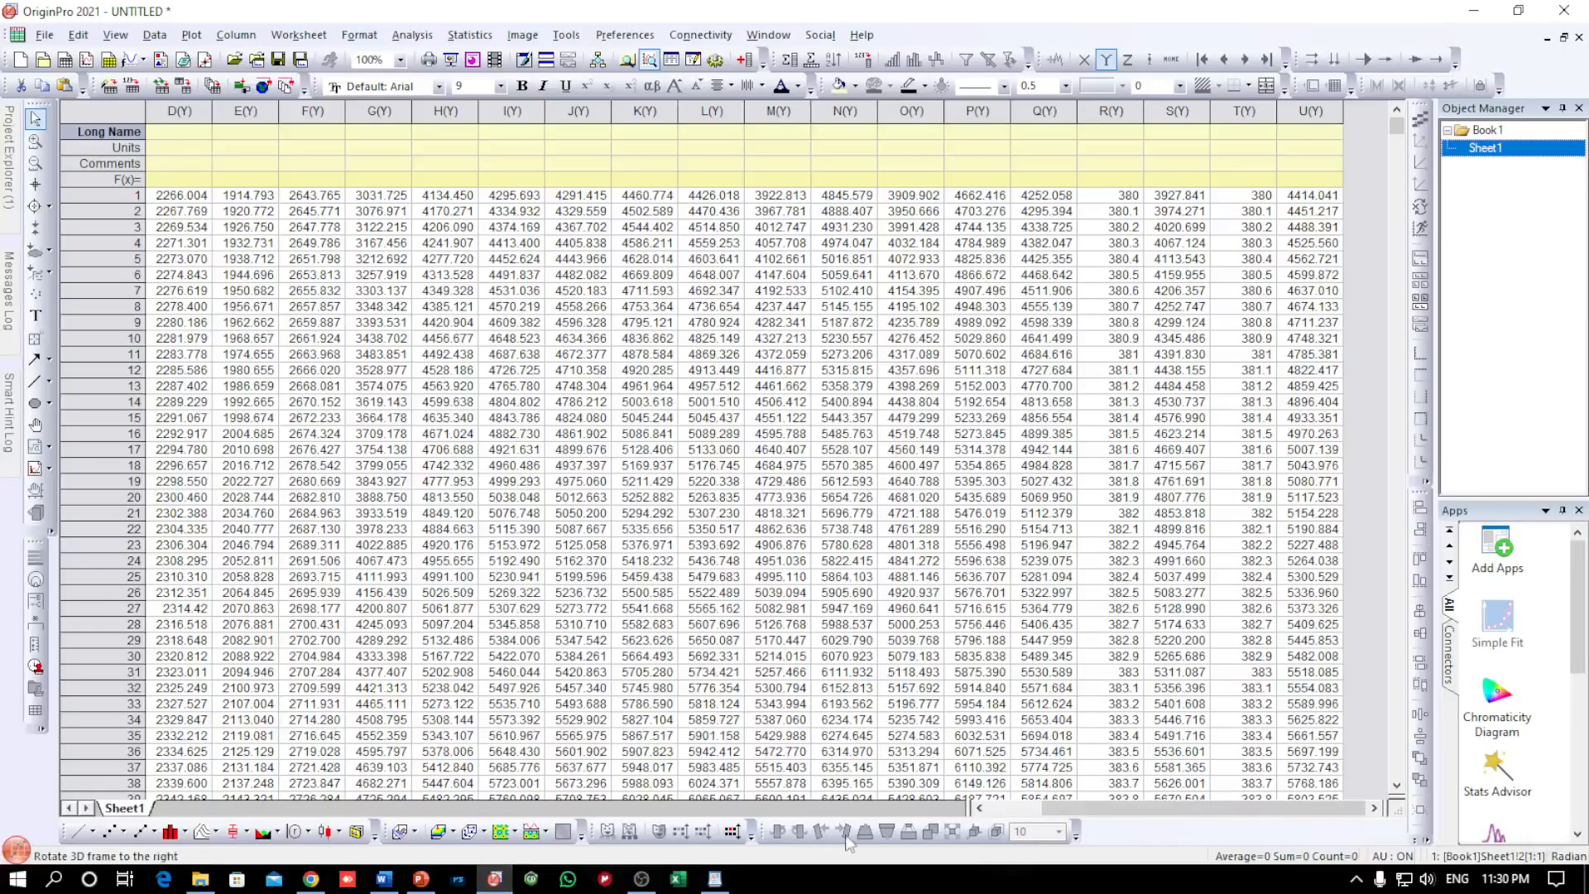
pyautogui.doubleClick(744, 60)
pyautogui.moveTo(1248, 810); pyautogui.dragTo(1285, 805)
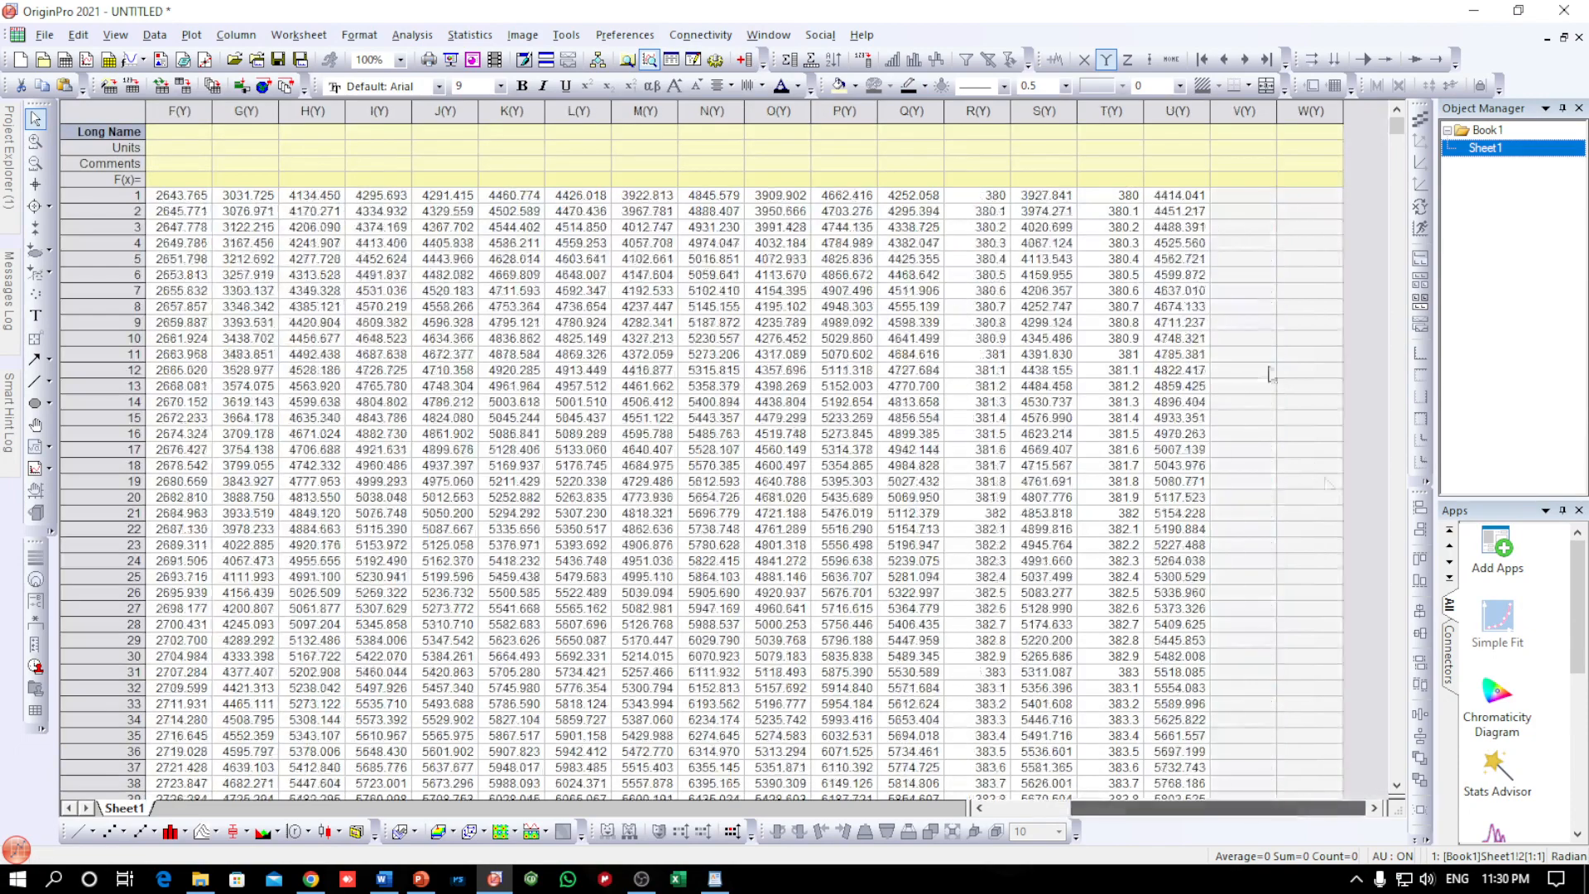
pyautogui.click(1238, 195)
pyautogui.hotkey('ctrl', 'v')
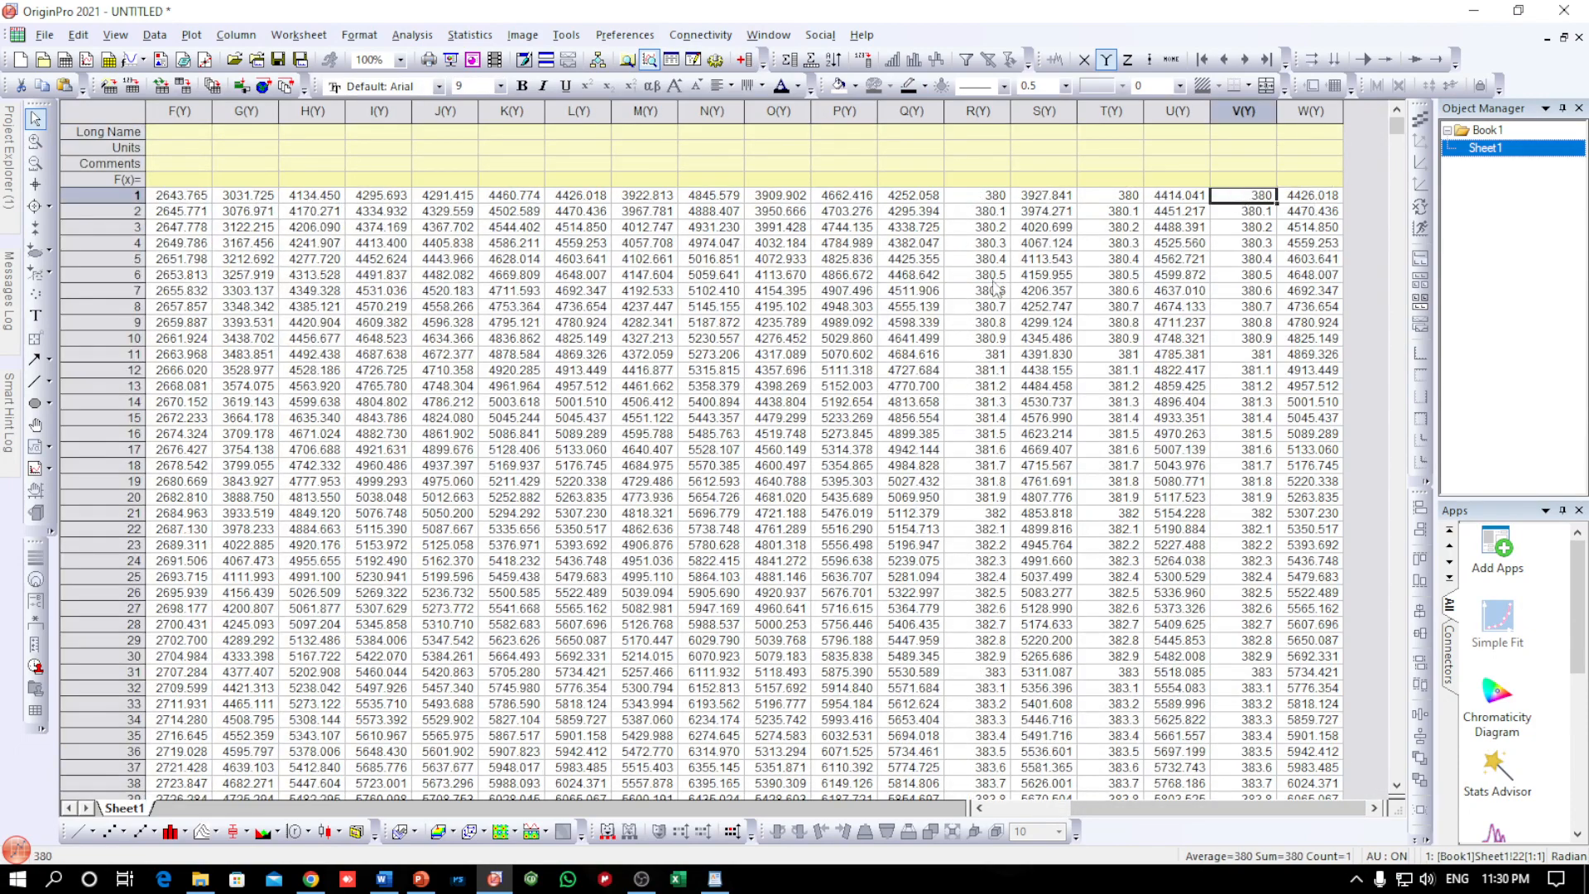
# Delete column R, which holds repeated wavelength values starting at 380
pyautogui.moveTo(1074, 802); pyautogui.dragTo(993, 804)
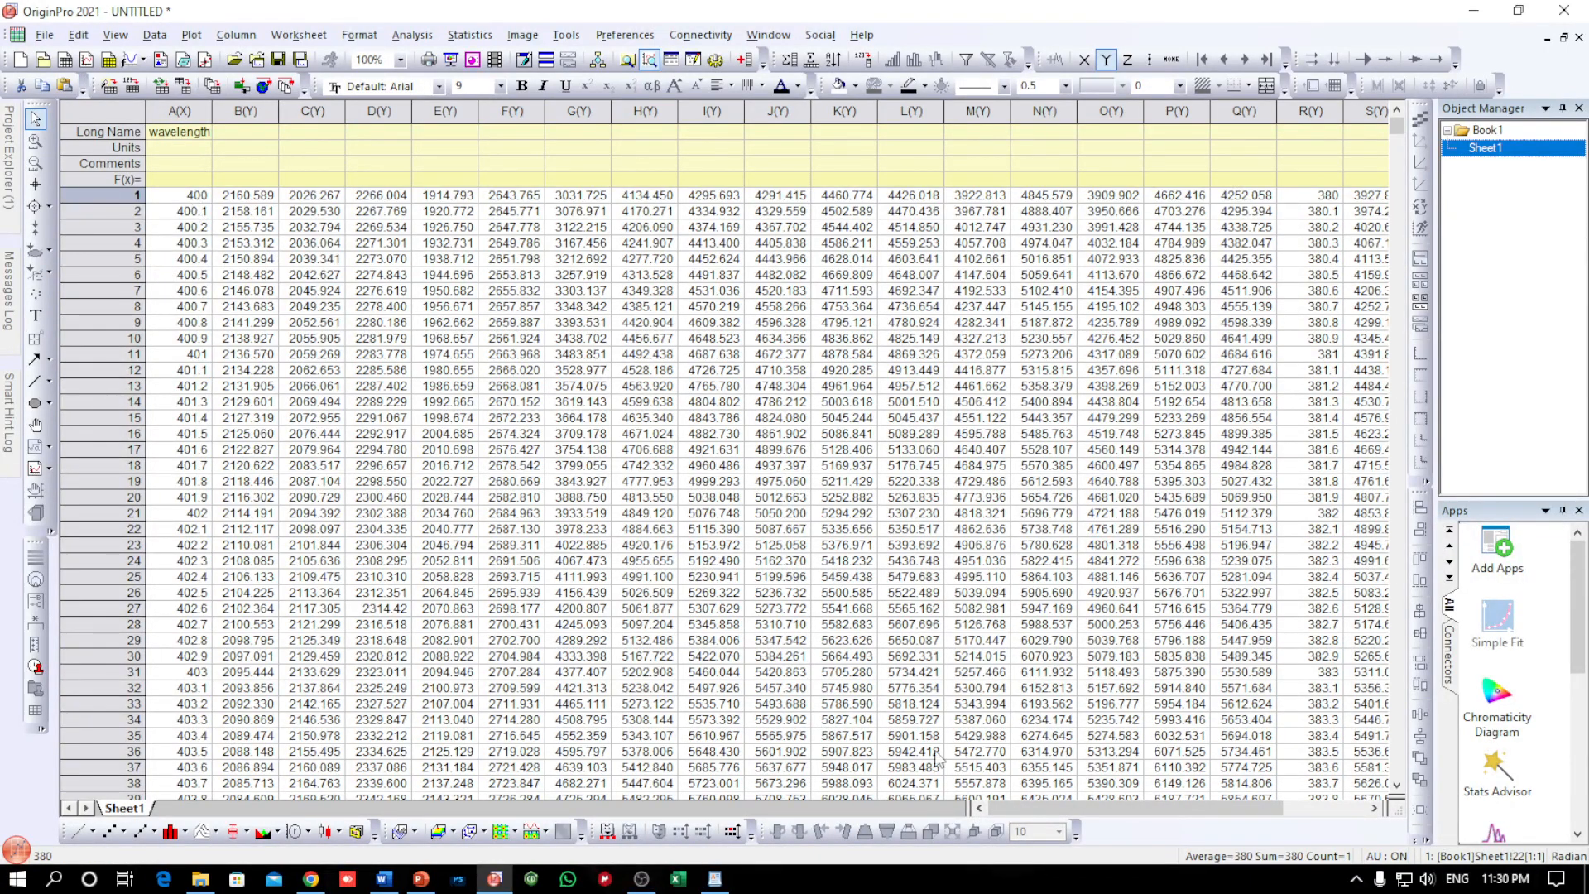
pyautogui.moveTo(1136, 806); pyautogui.dragTo(1246, 803)
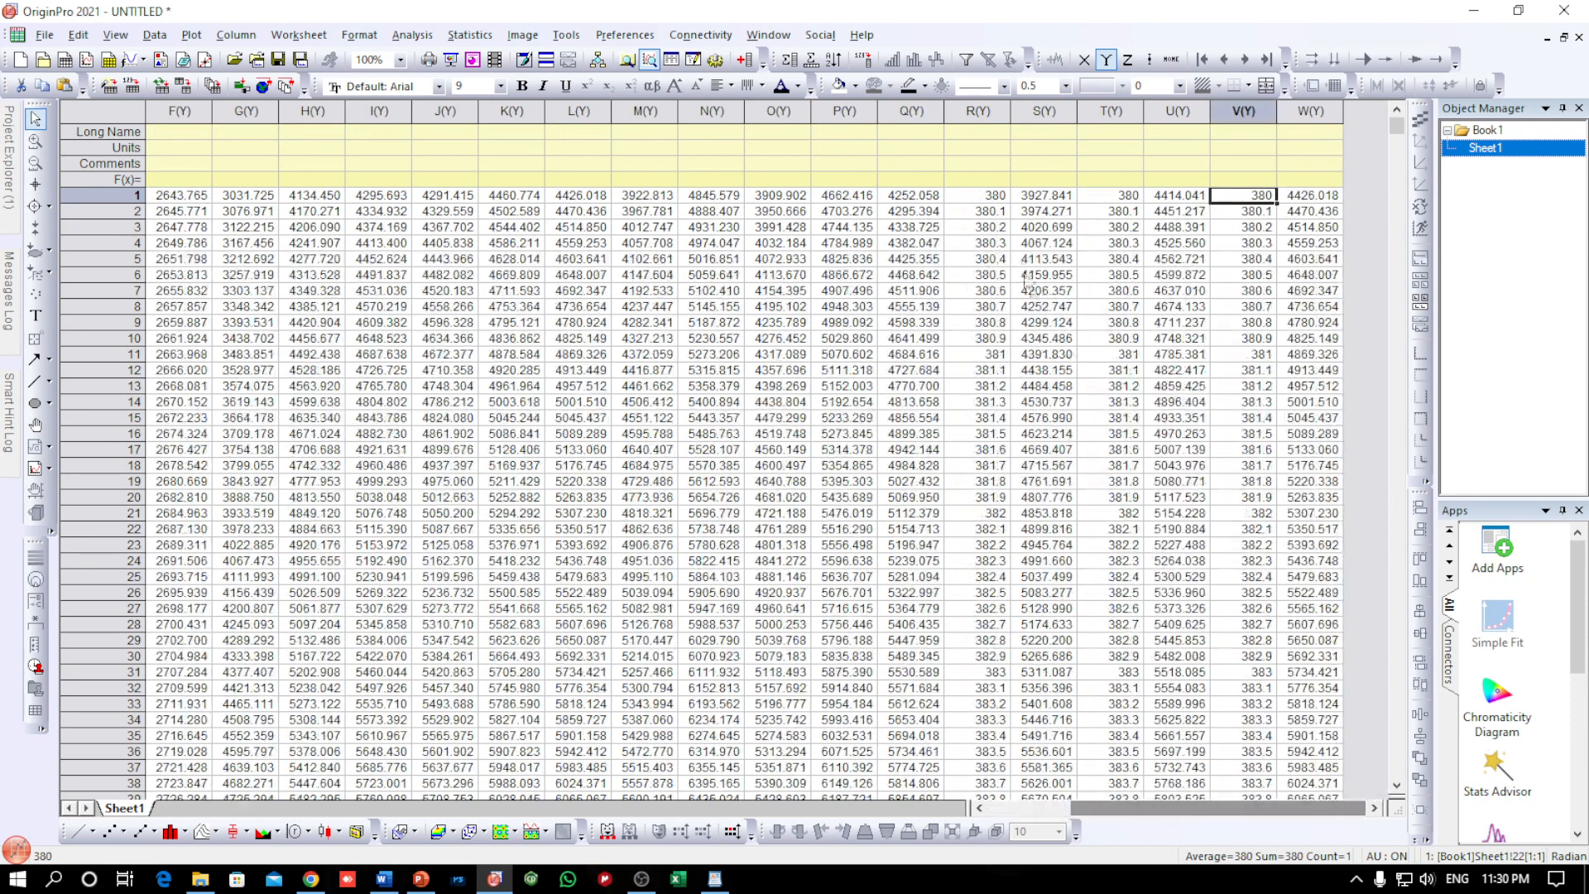
pyautogui.click(979, 108)
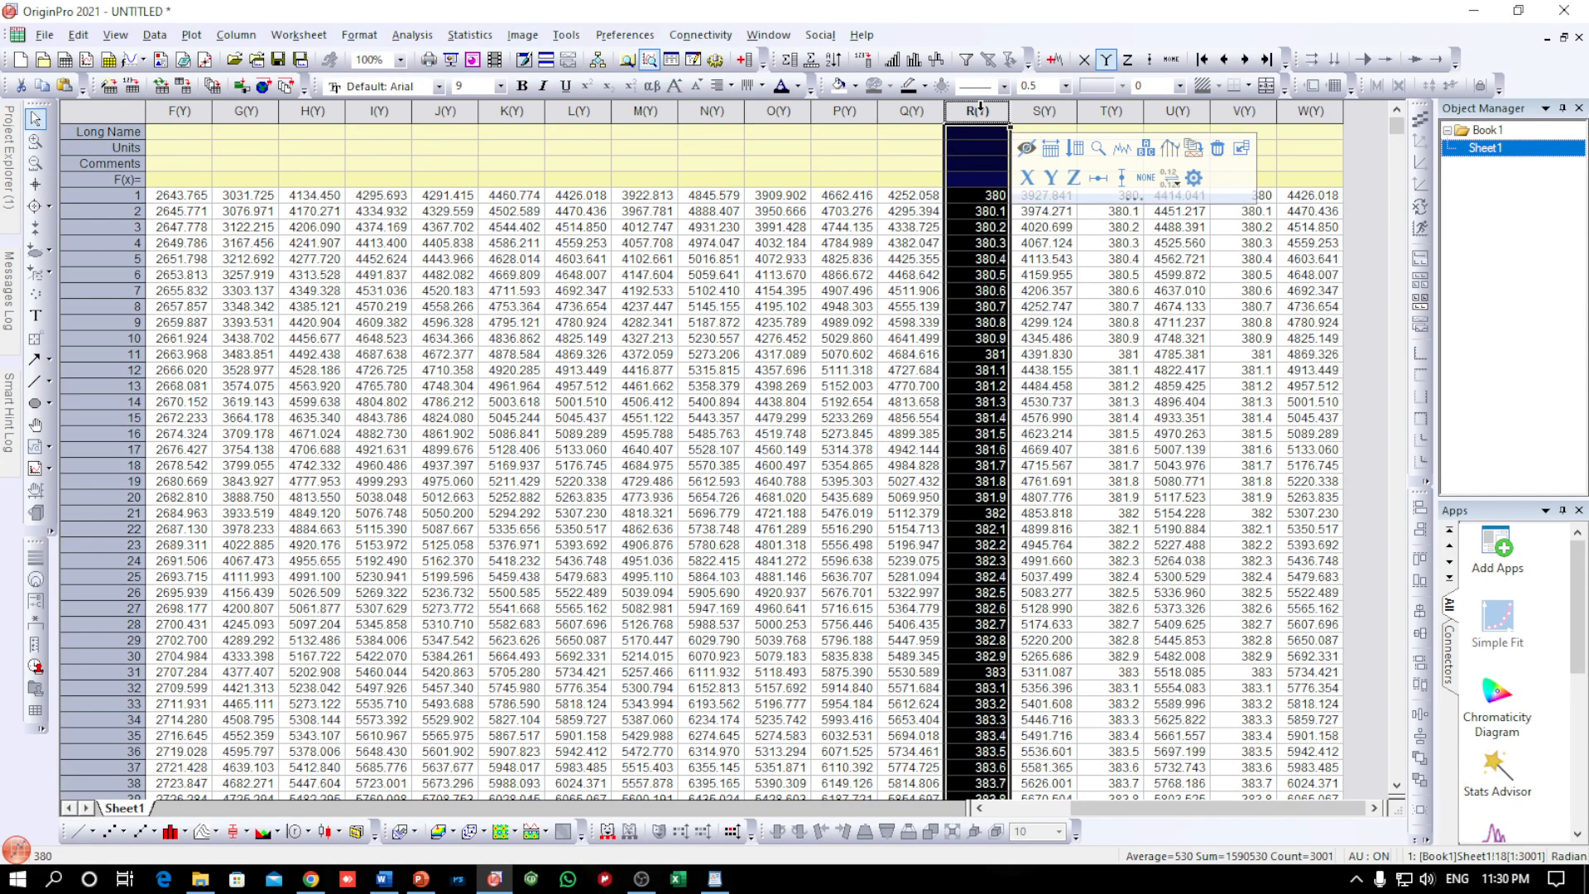
pyautogui.rightClick(983, 112)
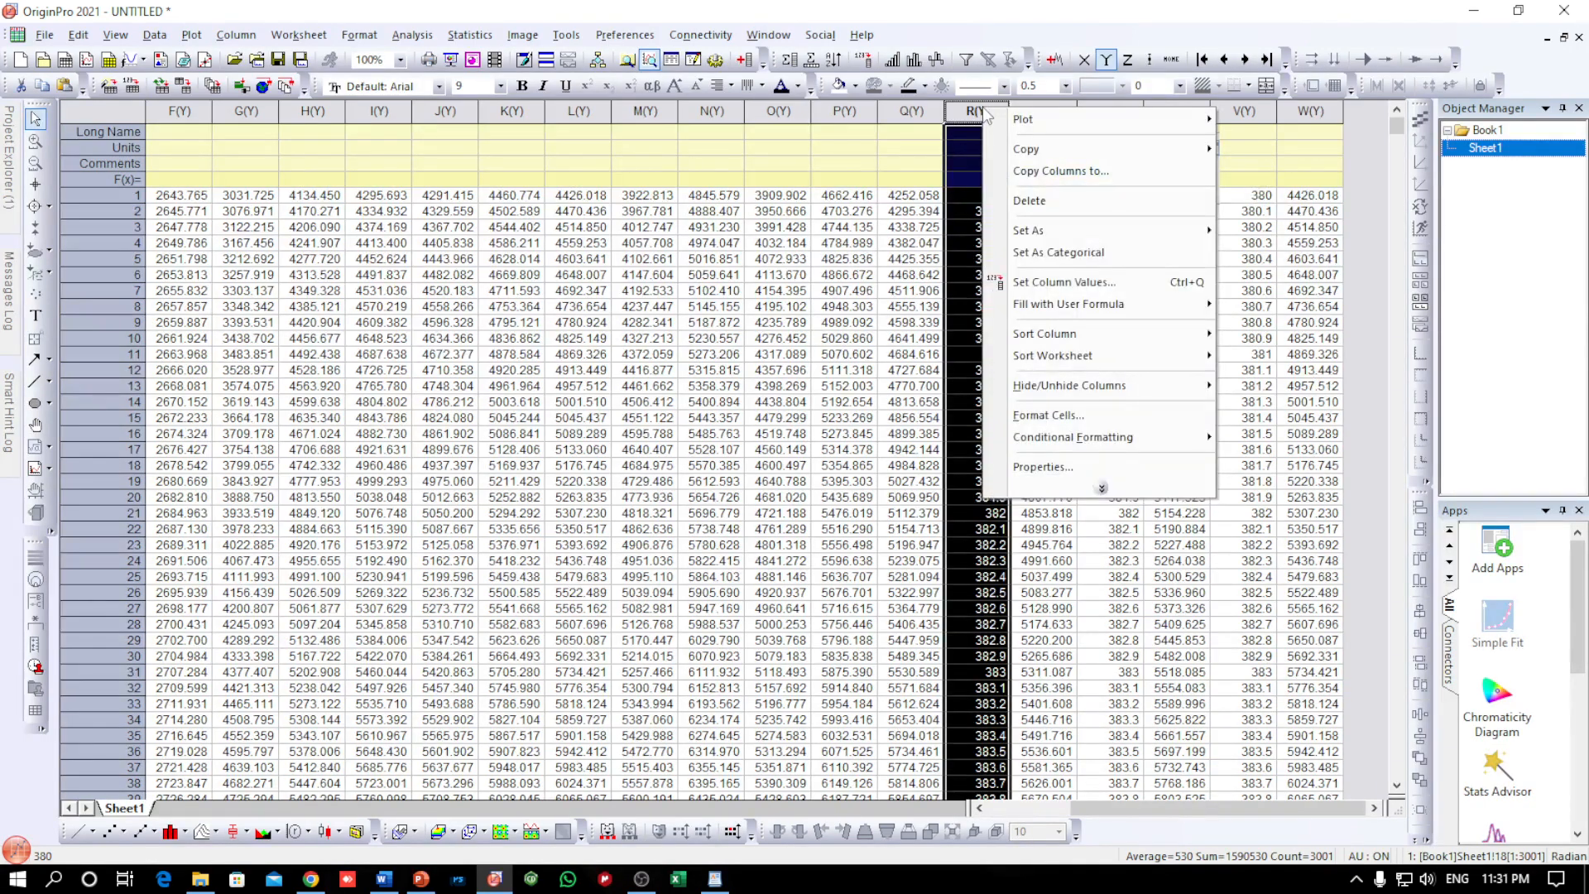
pyautogui.click(1027, 200)
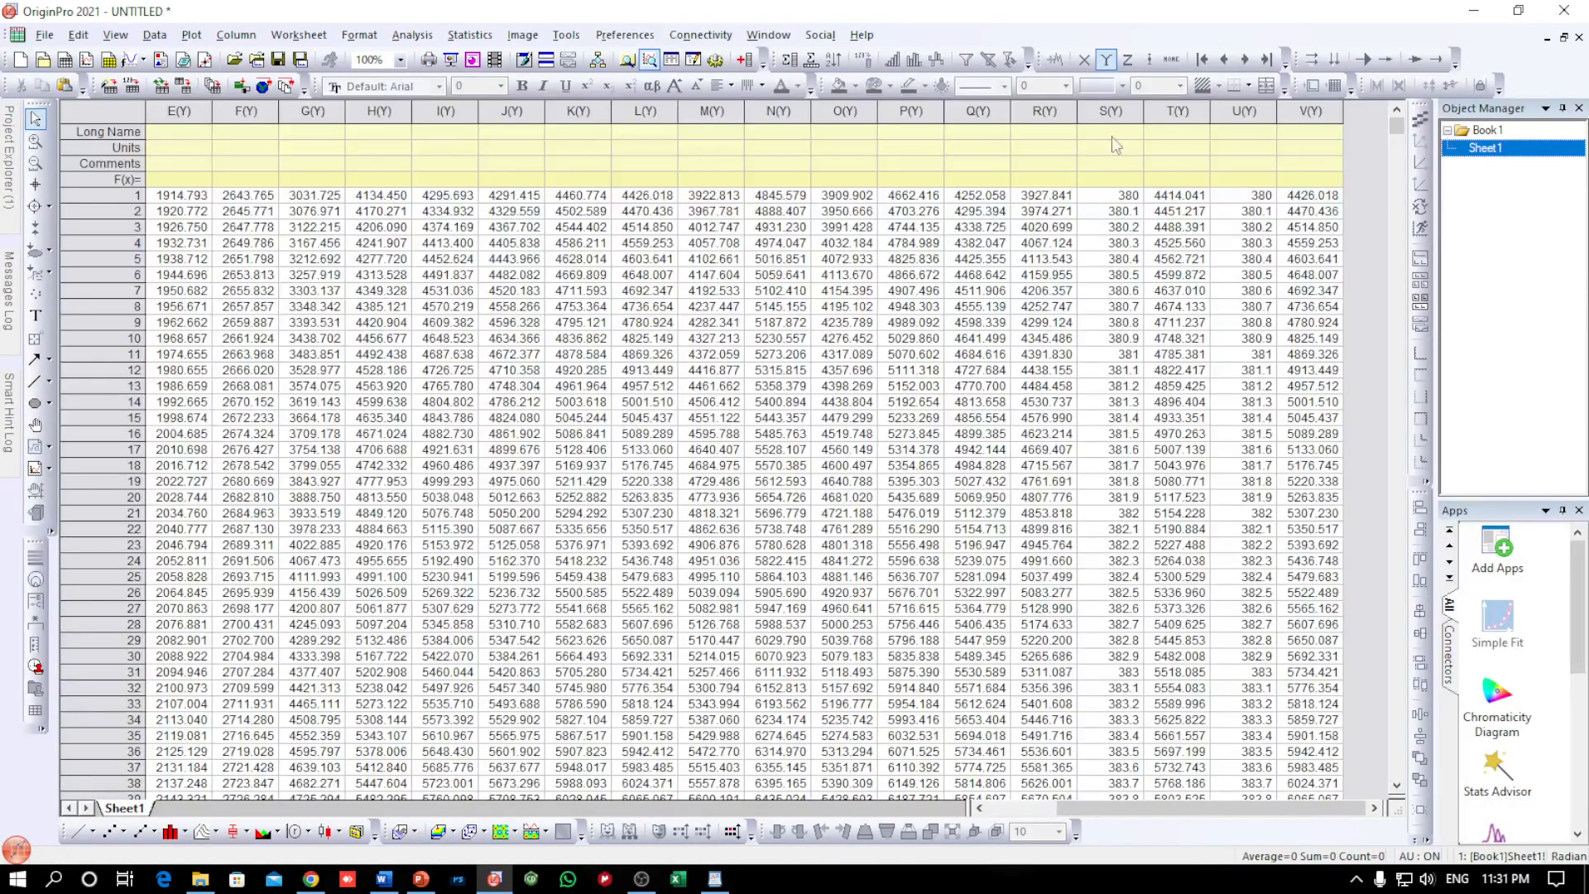
# Delete the two remaining repeated wavelength columns starting at 380, first column S and then column T
pyautogui.click(1109, 109)
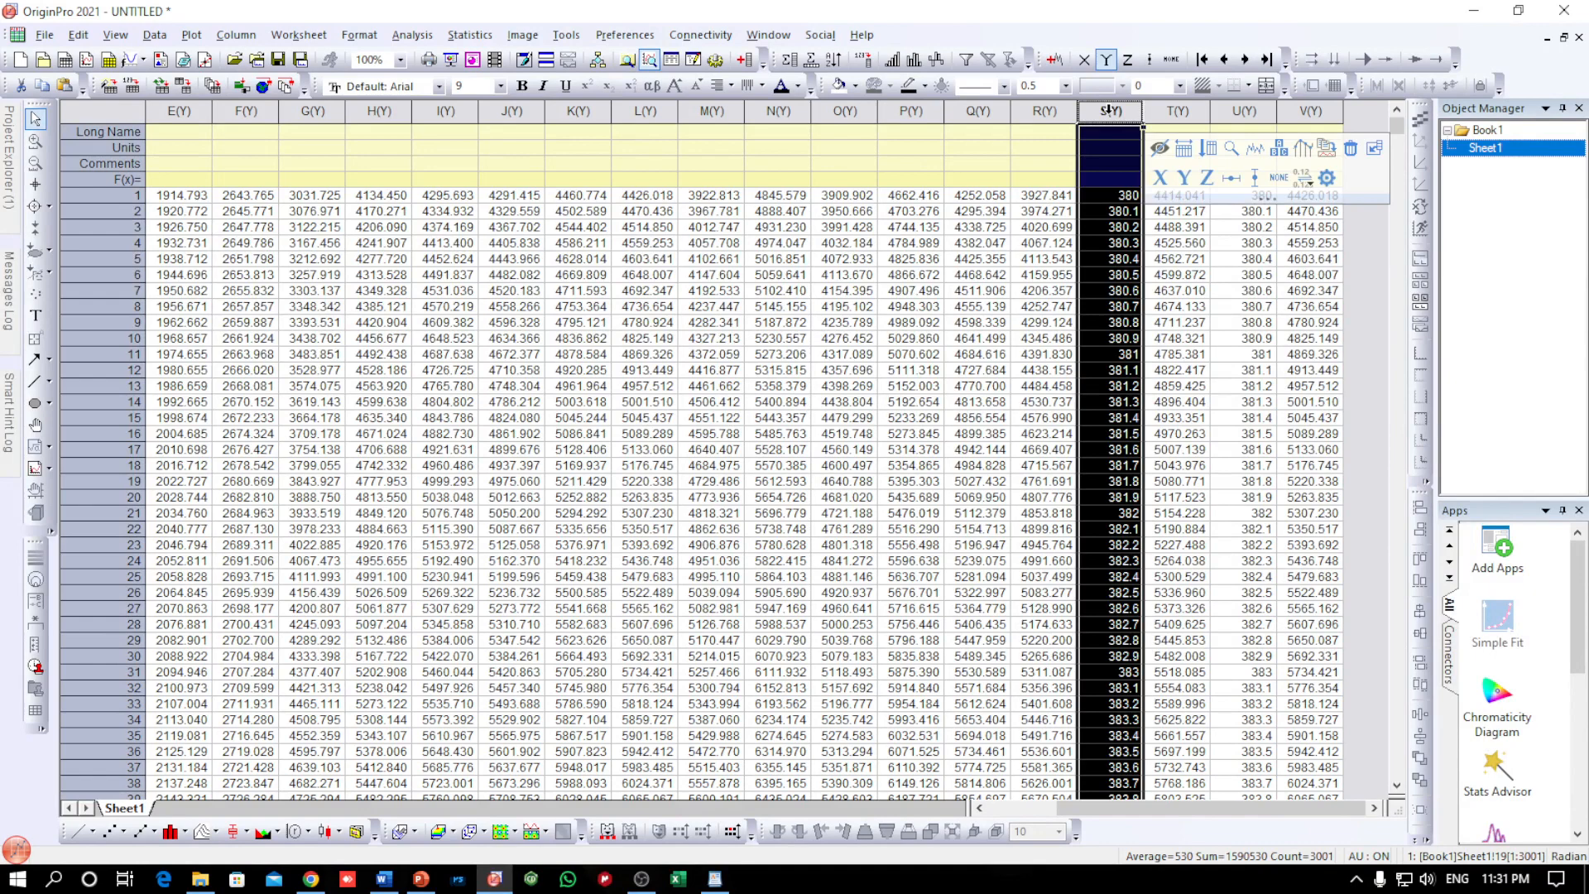
pyautogui.click(1160, 177)
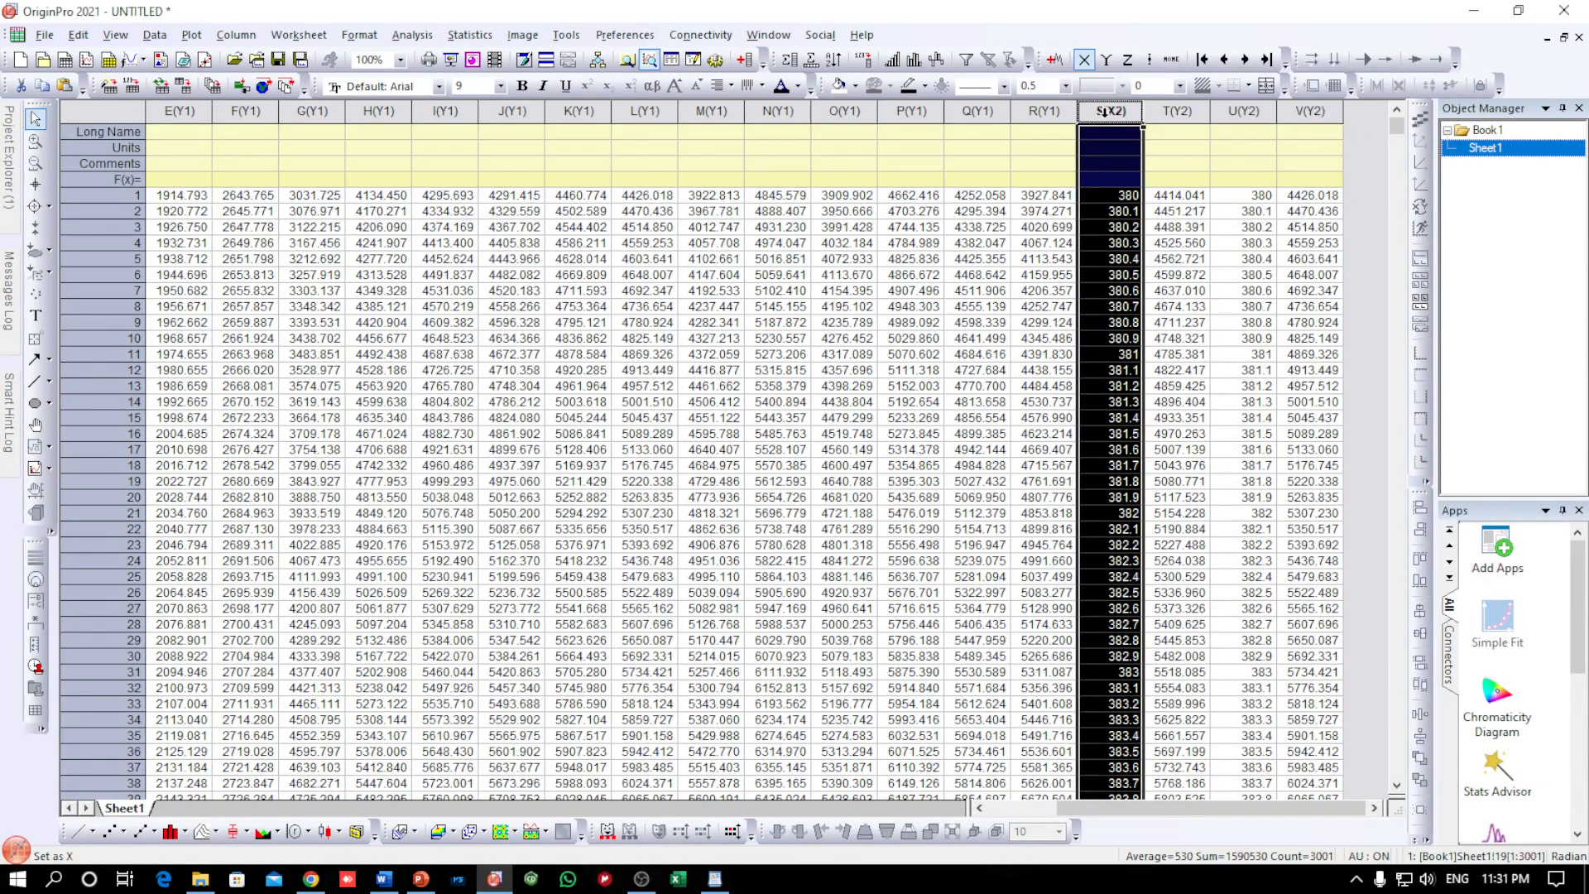
pyautogui.rightClick(1103, 111)
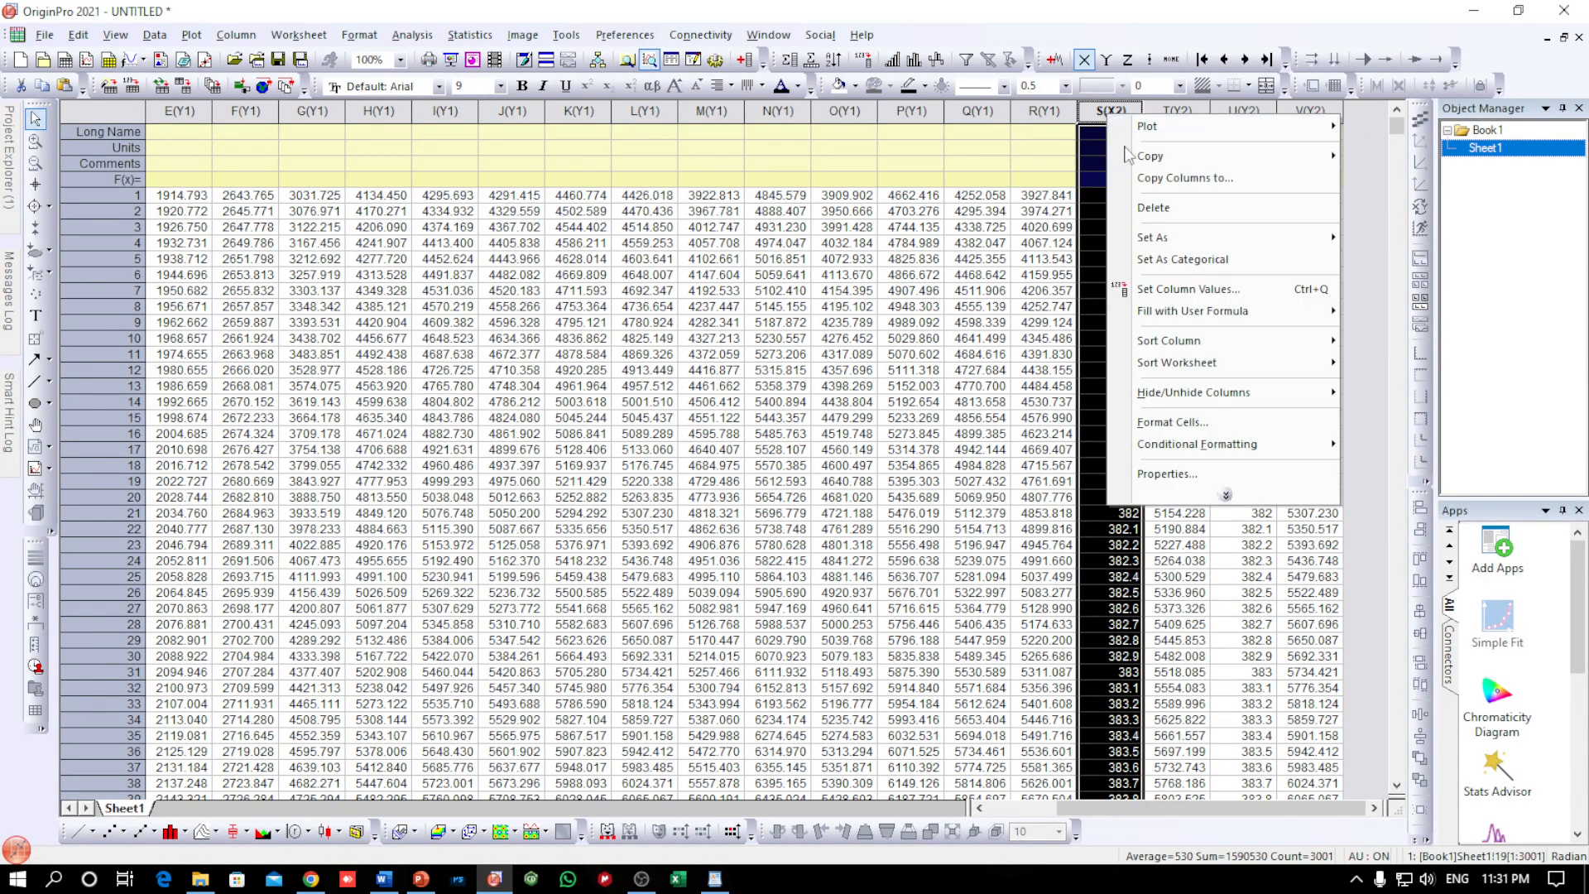
pyautogui.click(1162, 212)
pyautogui.click(1231, 111)
pyautogui.rightClick(1233, 111)
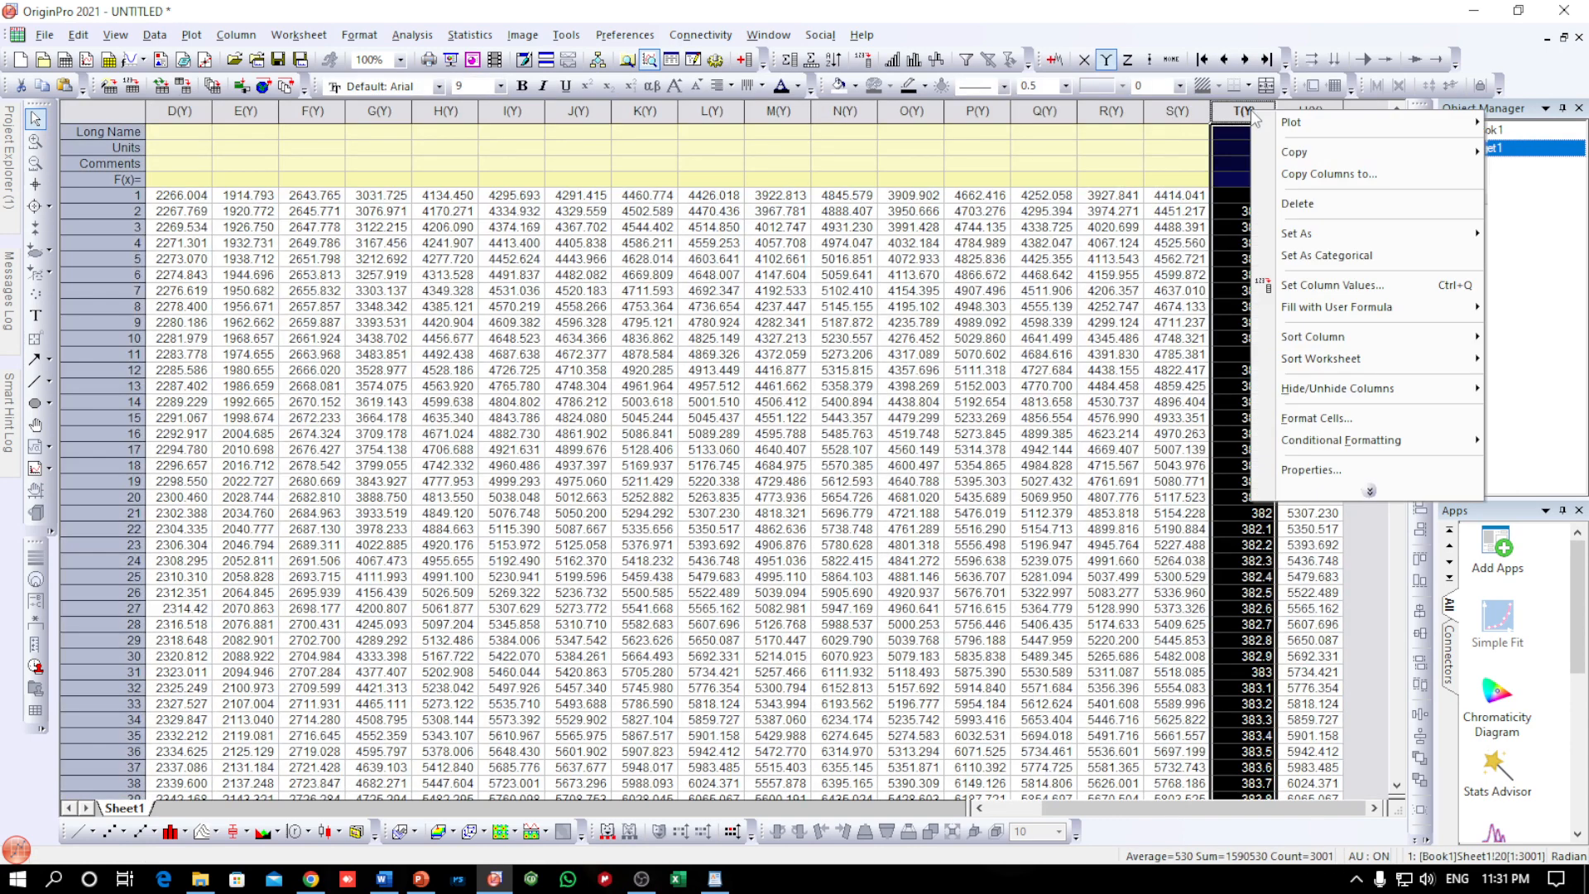
pyautogui.click(1292, 210)
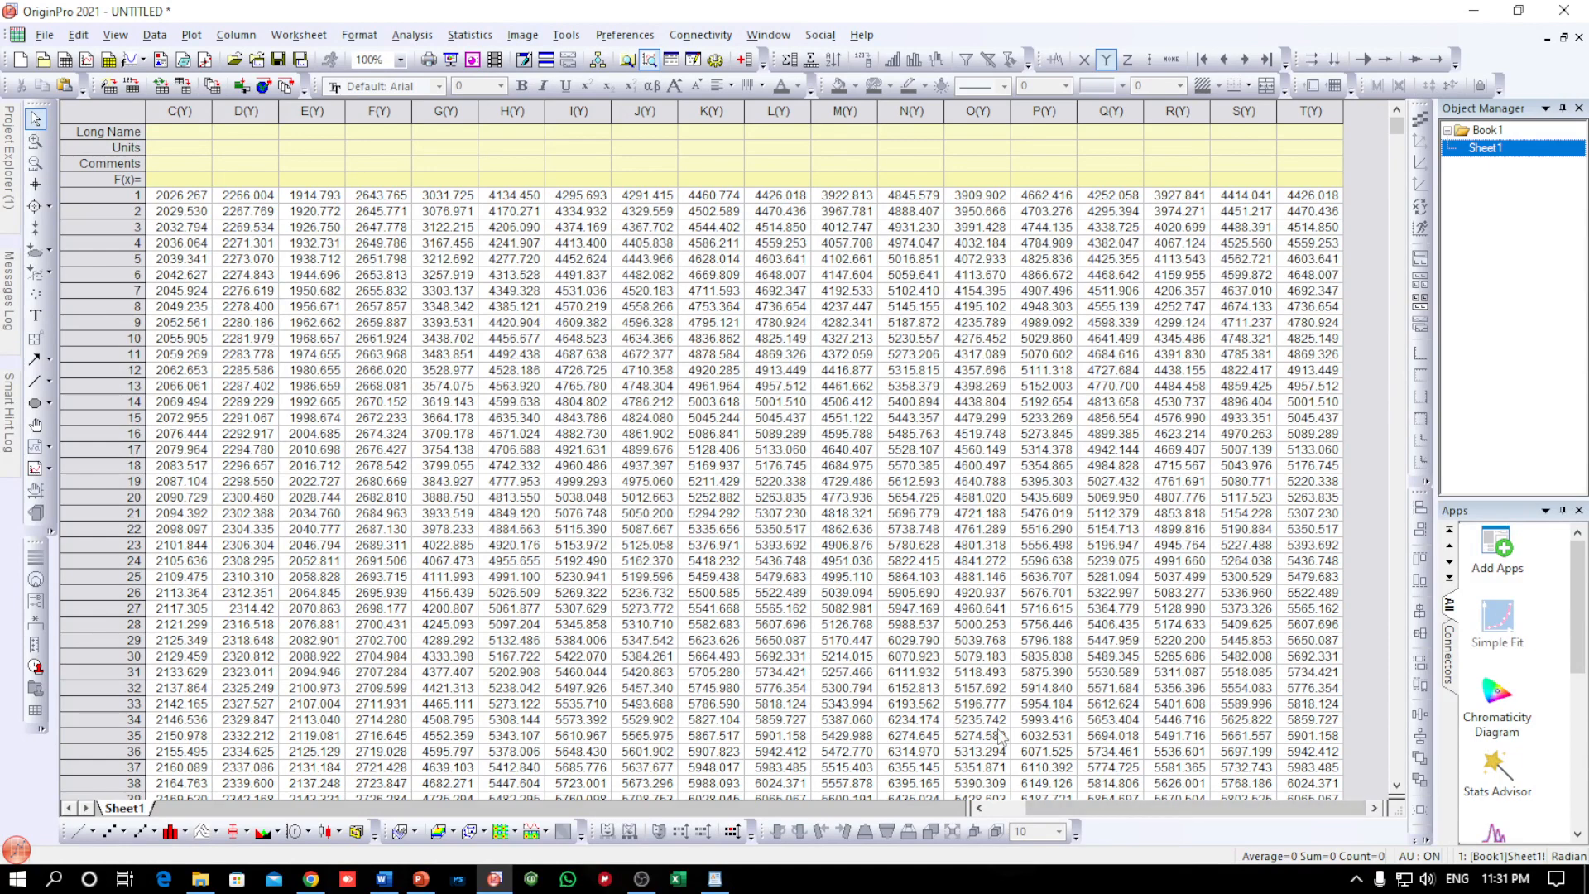
# Plot all worksheet columns from A to T together as a line graph
pyautogui.moveTo(1098, 807); pyautogui.dragTo(1005, 809)
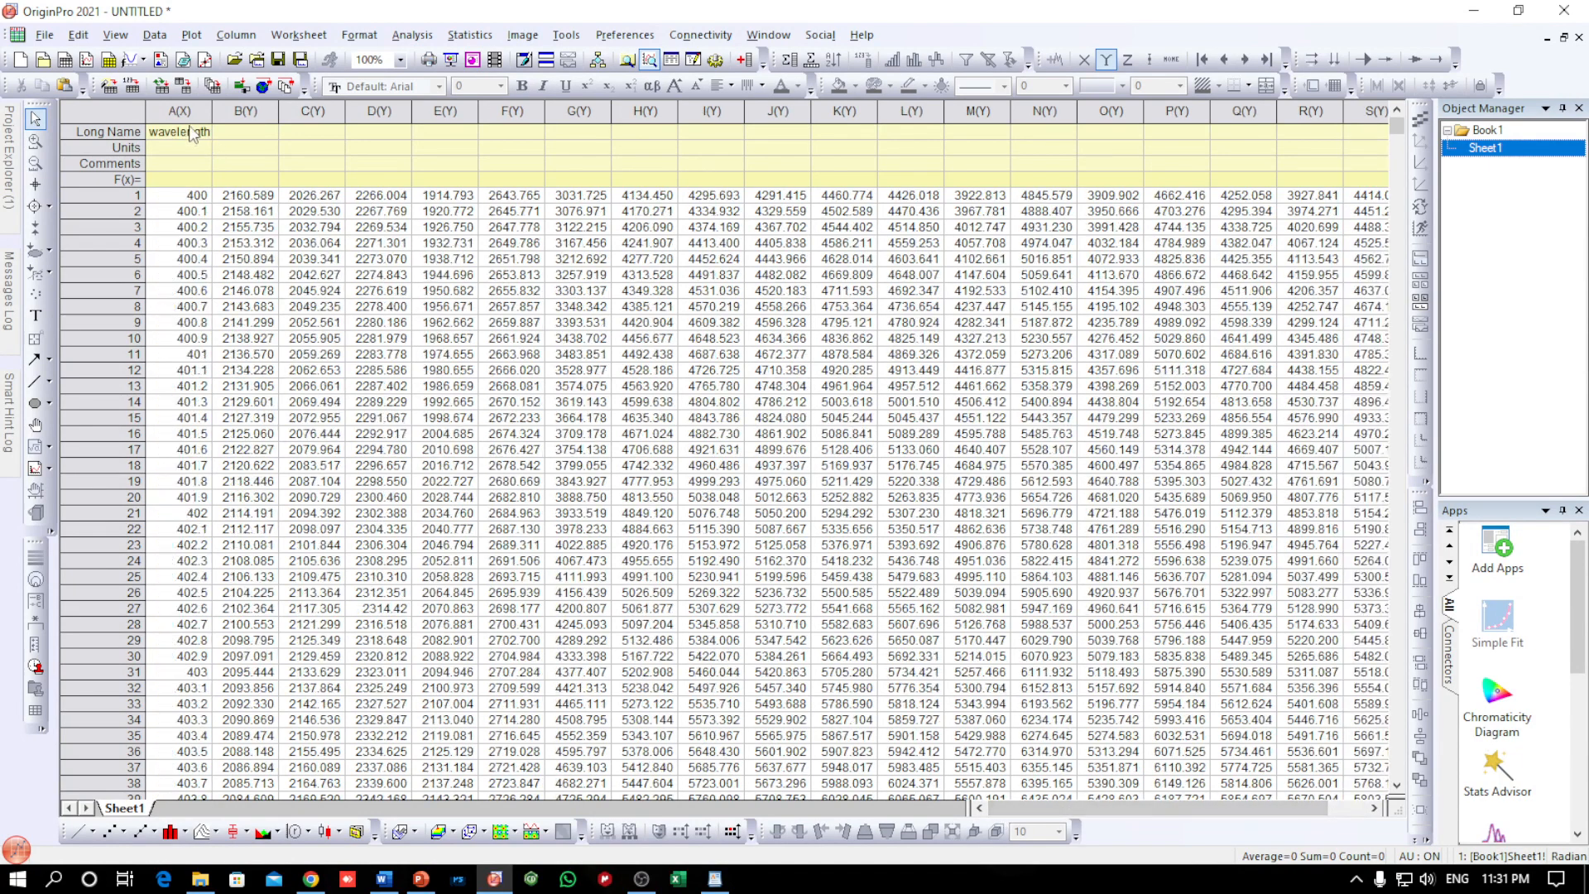
pyautogui.moveTo(192, 111); pyautogui.dragTo(1404, 163)
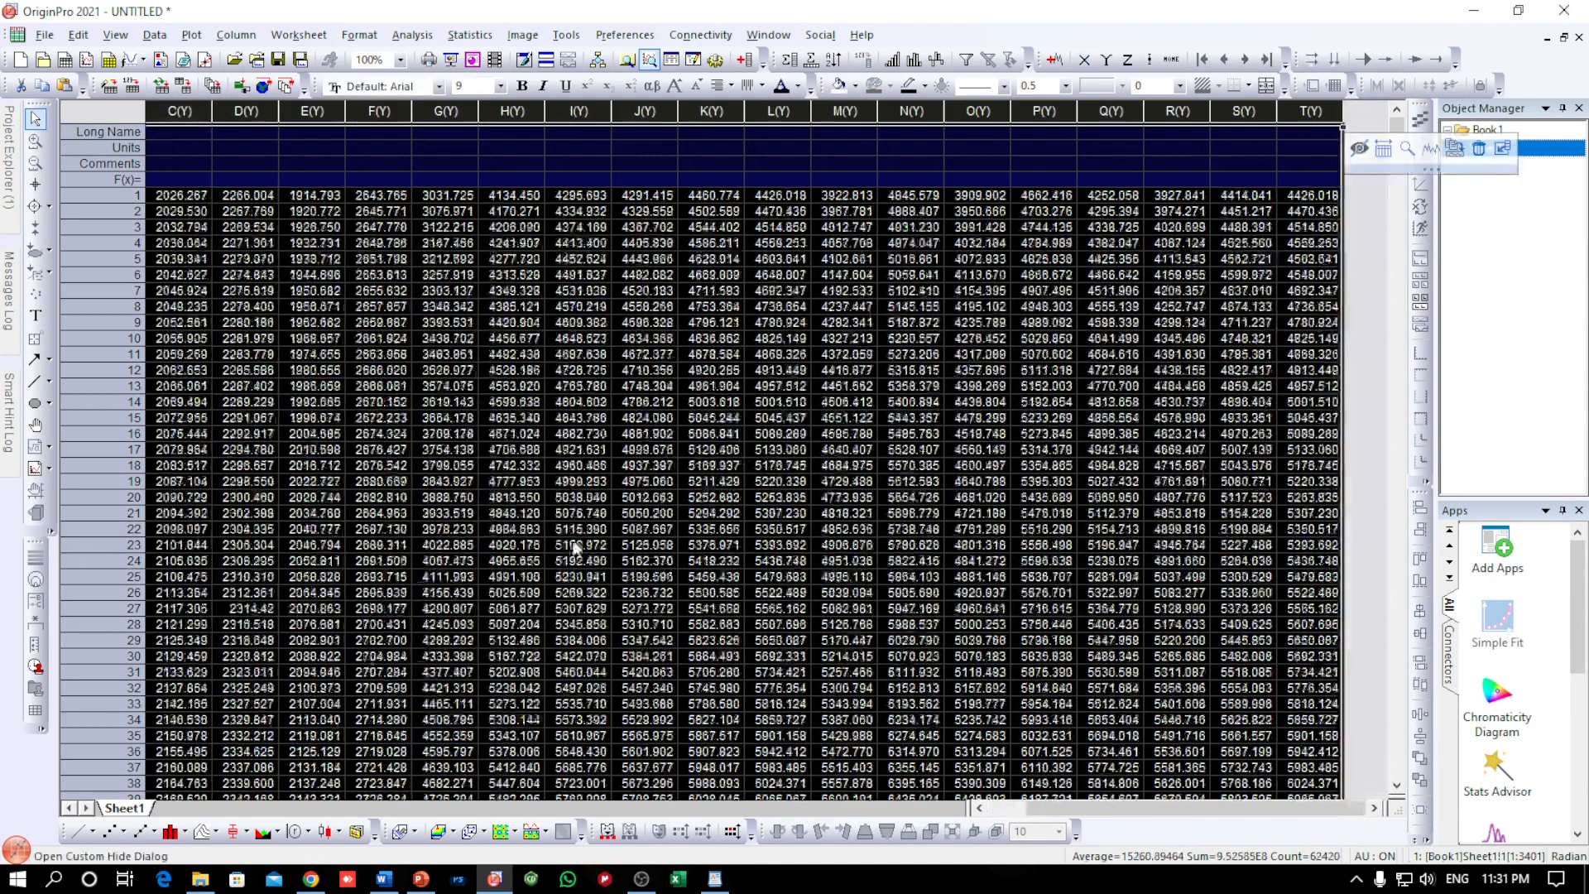
pyautogui.click(75, 833)
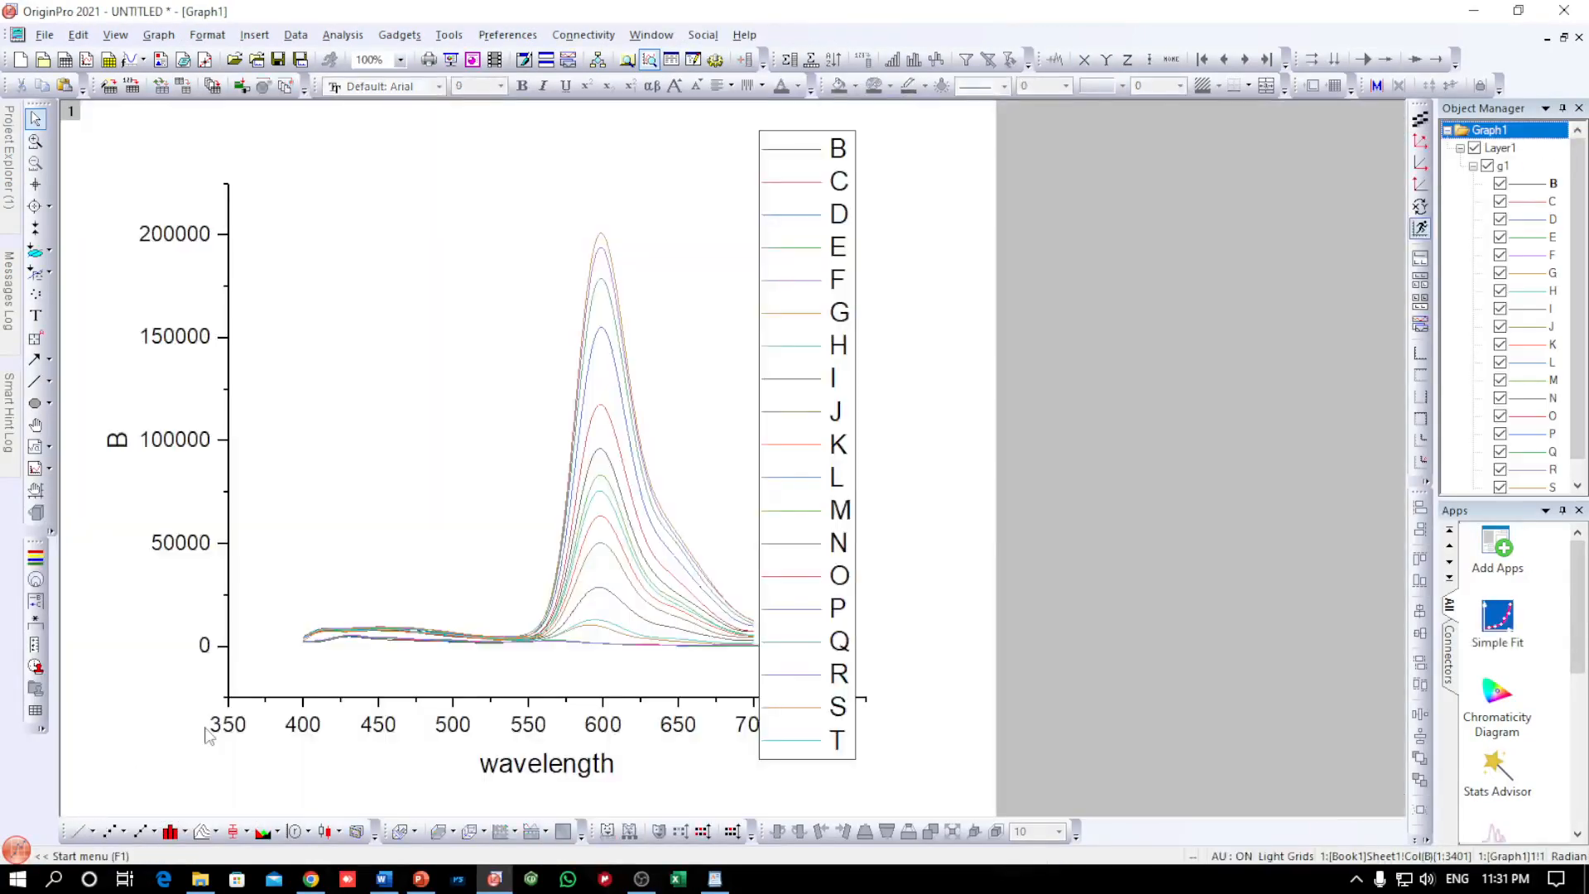
# Move the legend off the graph page beside the plot and set the X axis scale from 400 to 700
pyautogui.moveTo(842, 209); pyautogui.dragTo(1205, 183)
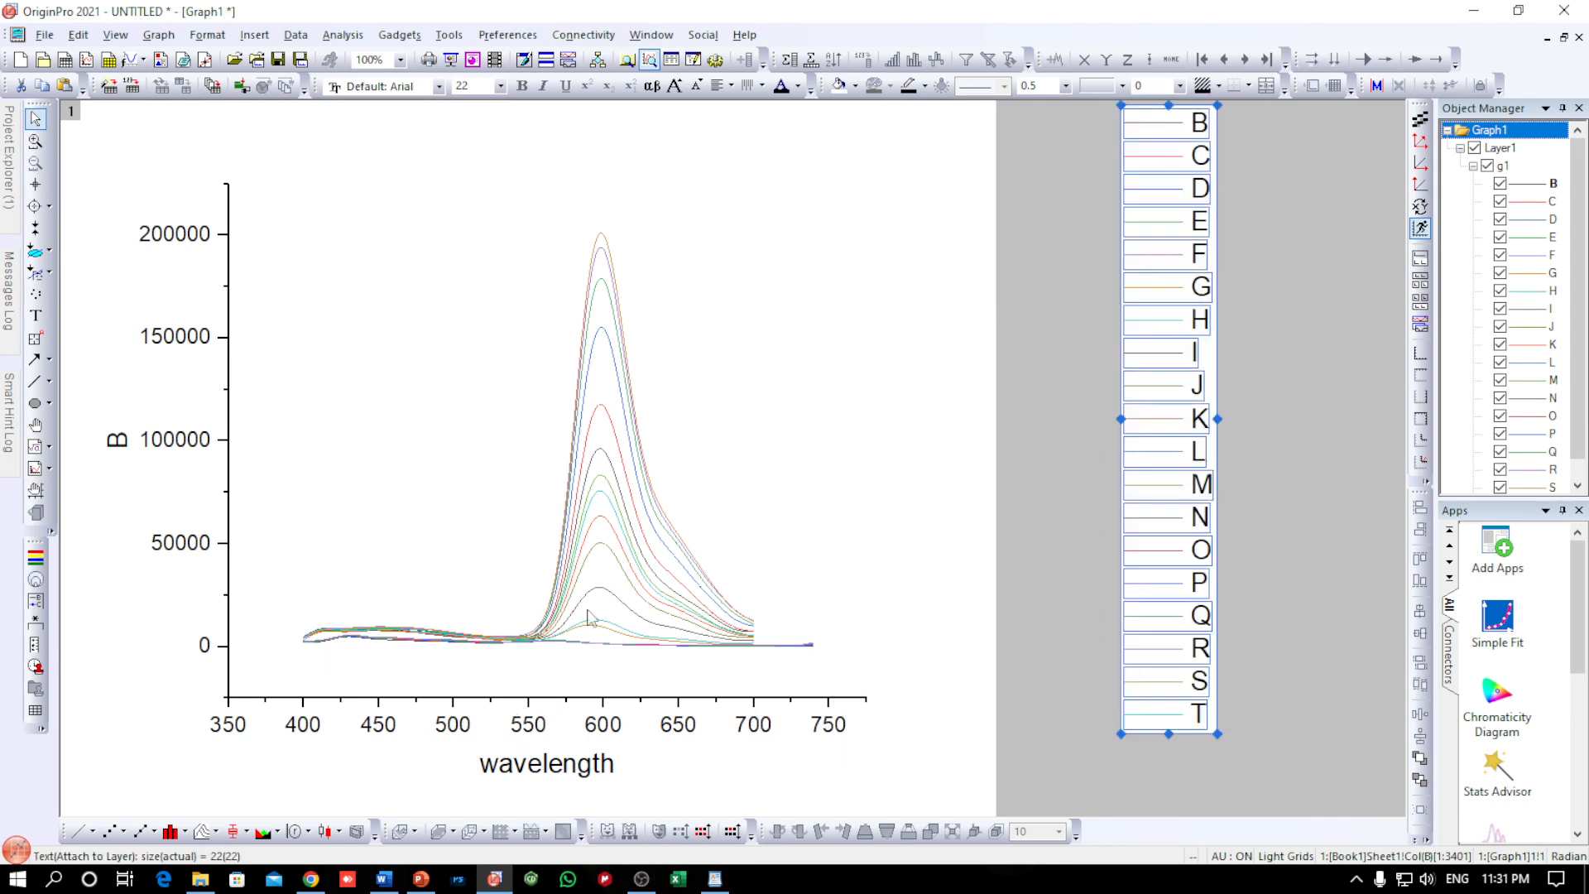
pyautogui.click(311, 725)
pyautogui.click(649, 217)
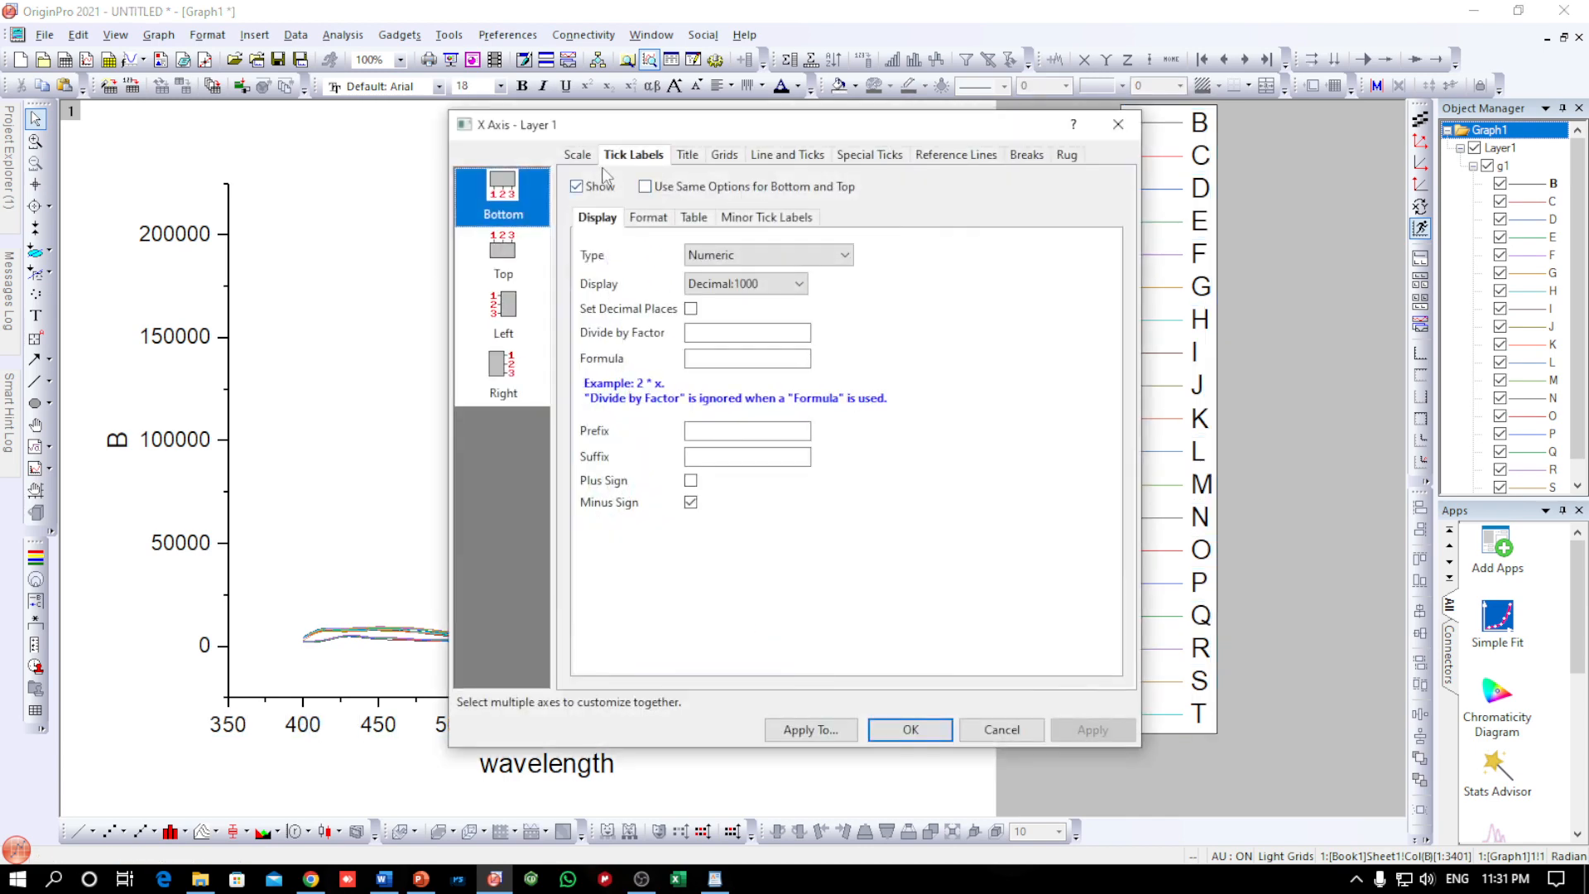
pyautogui.click(577, 153)
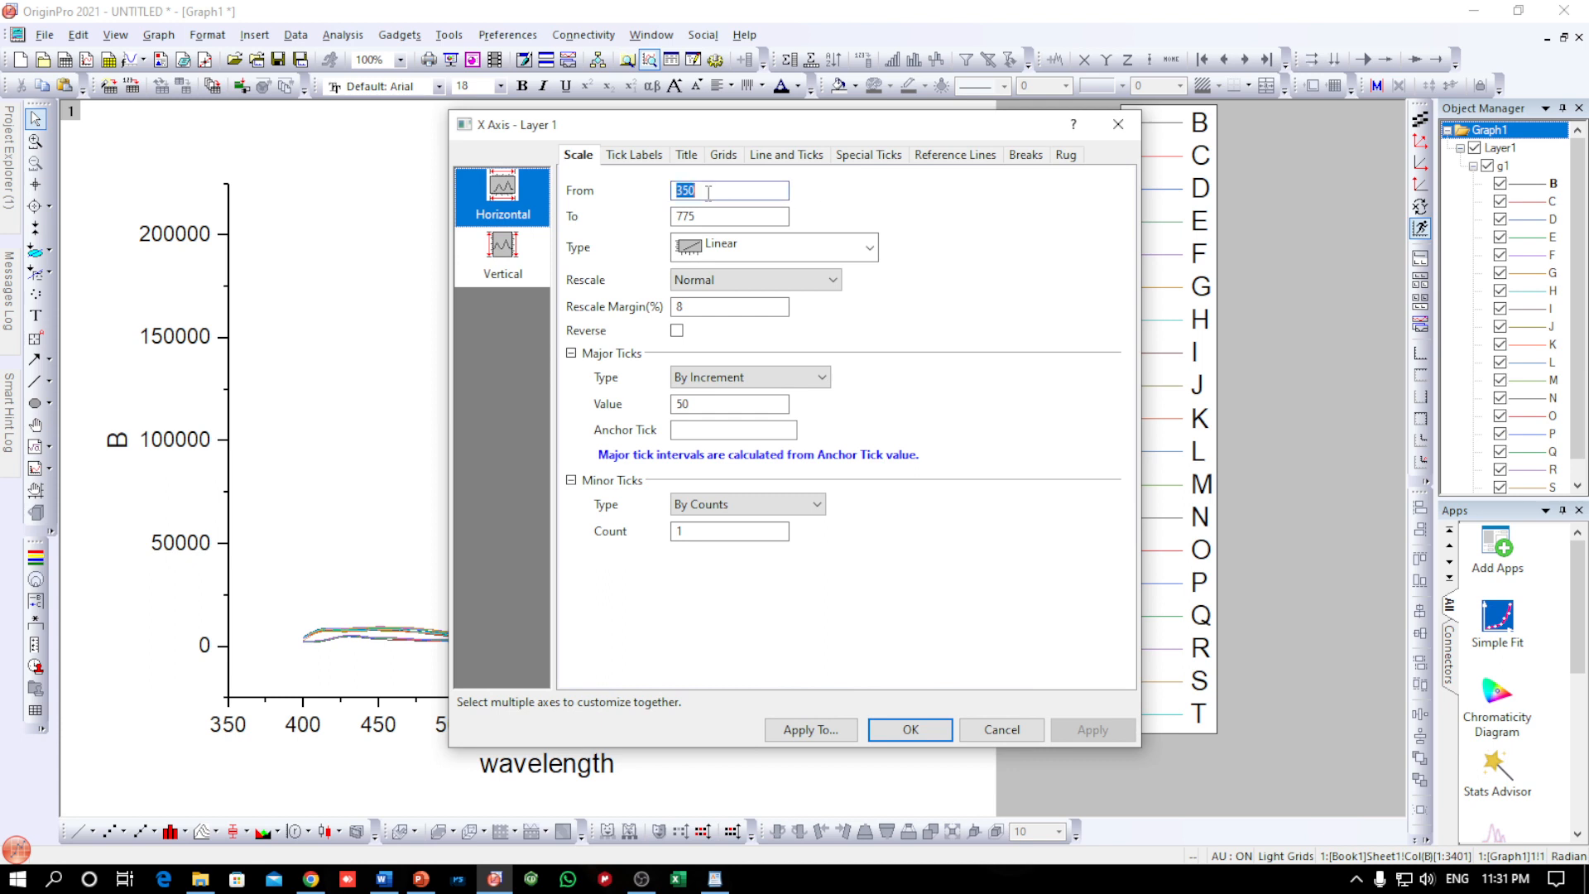
pyautogui.write('3')
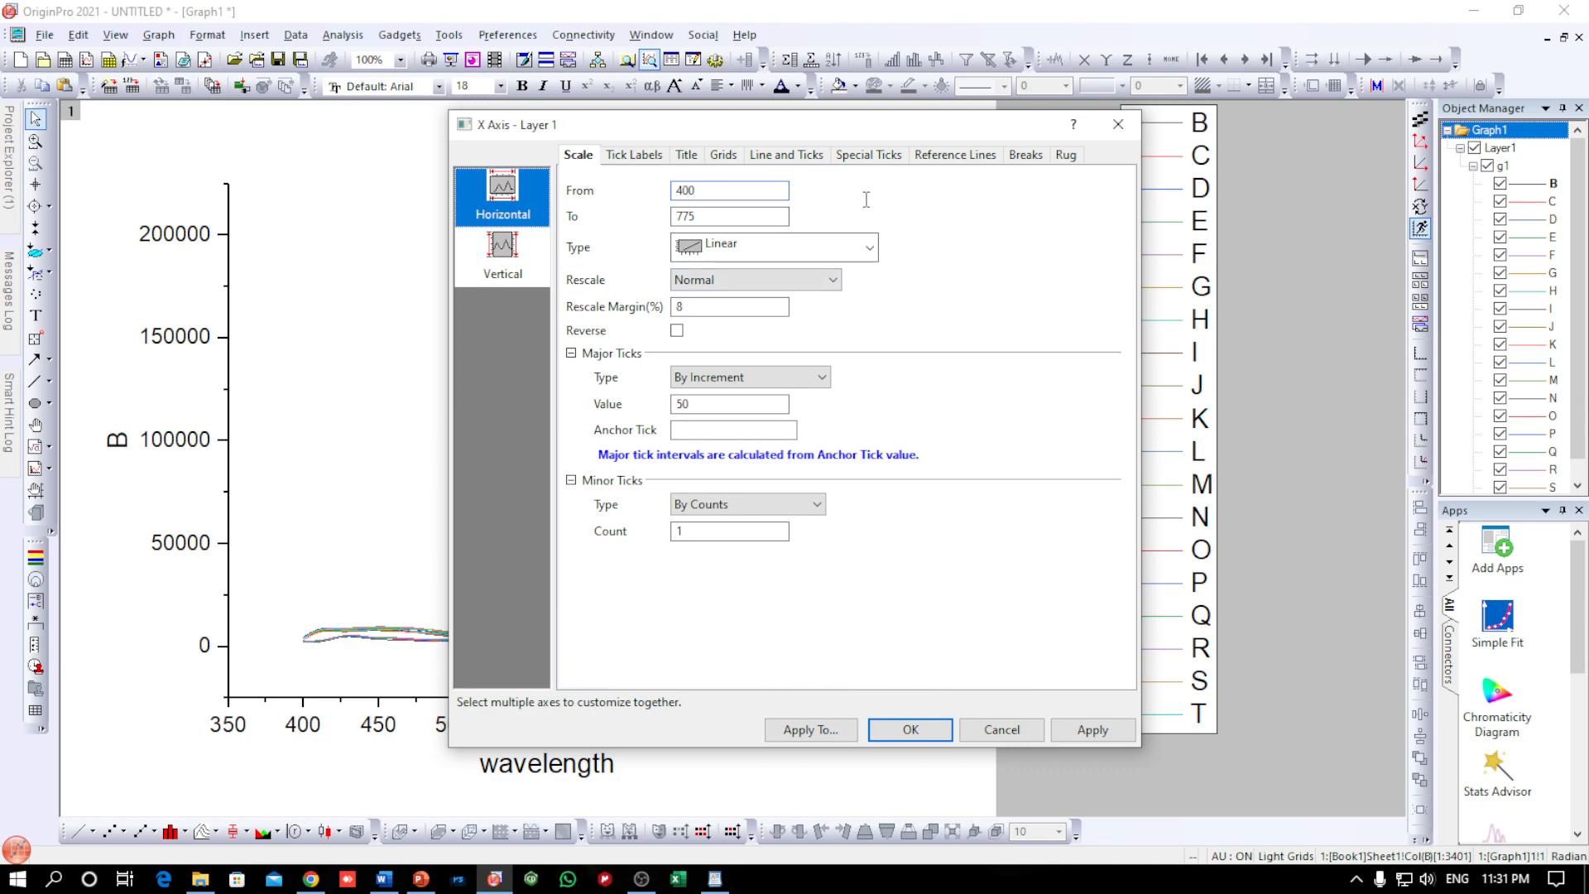
pyautogui.moveTo(841, 124); pyautogui.dragTo(1205, 155)
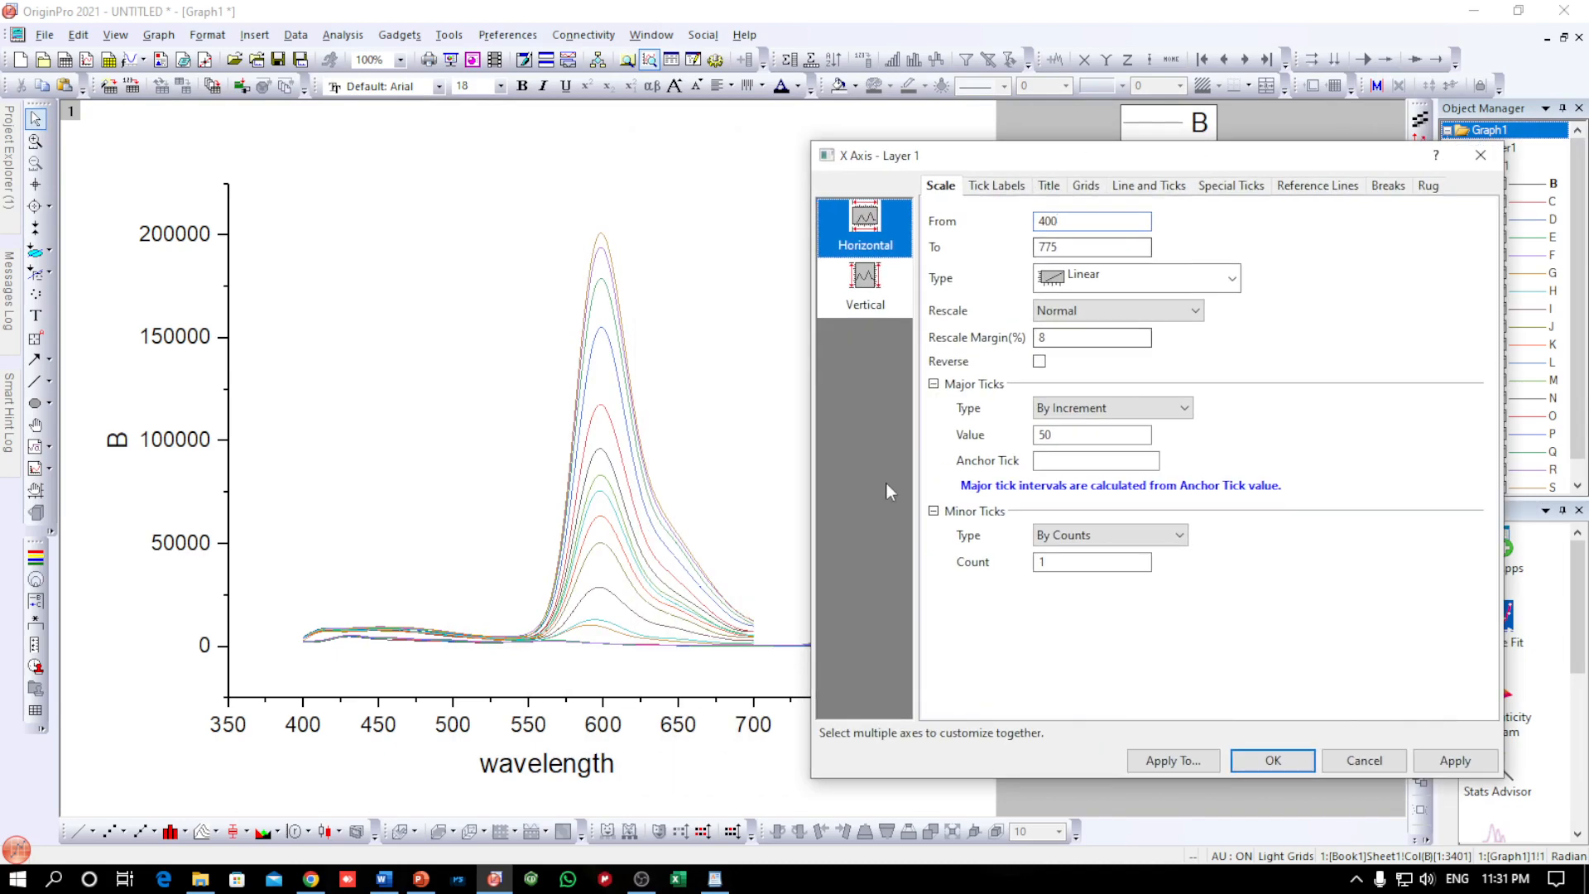
pyautogui.doubleClick(1076, 248)
pyautogui.write('700')
pyautogui.click(1450, 760)
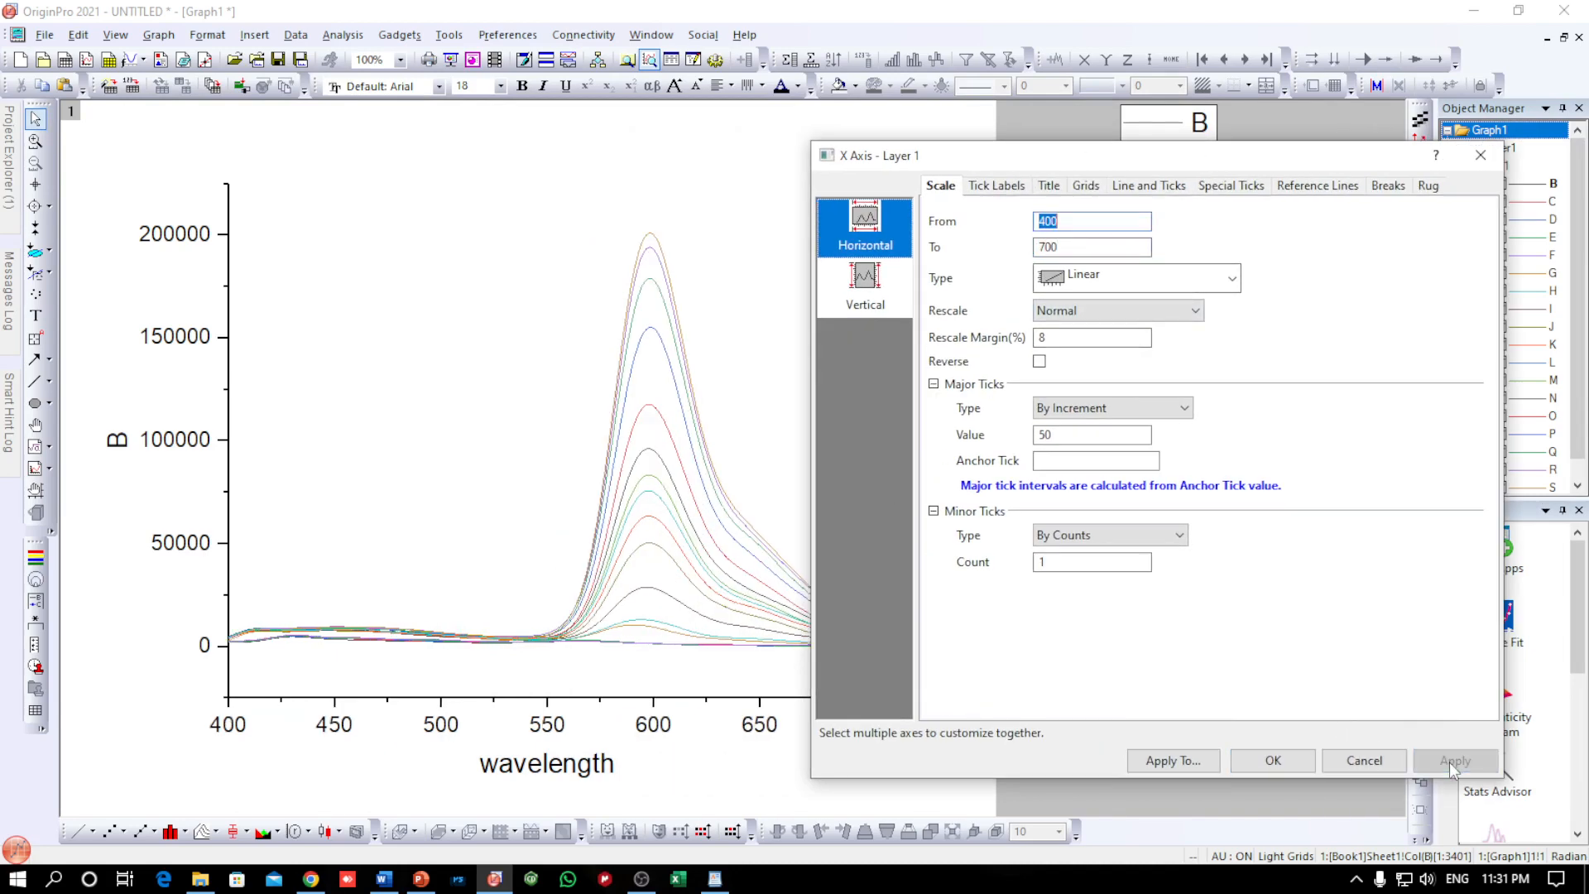
# Set the Y axis scale to start from 0
pyautogui.click(866, 300)
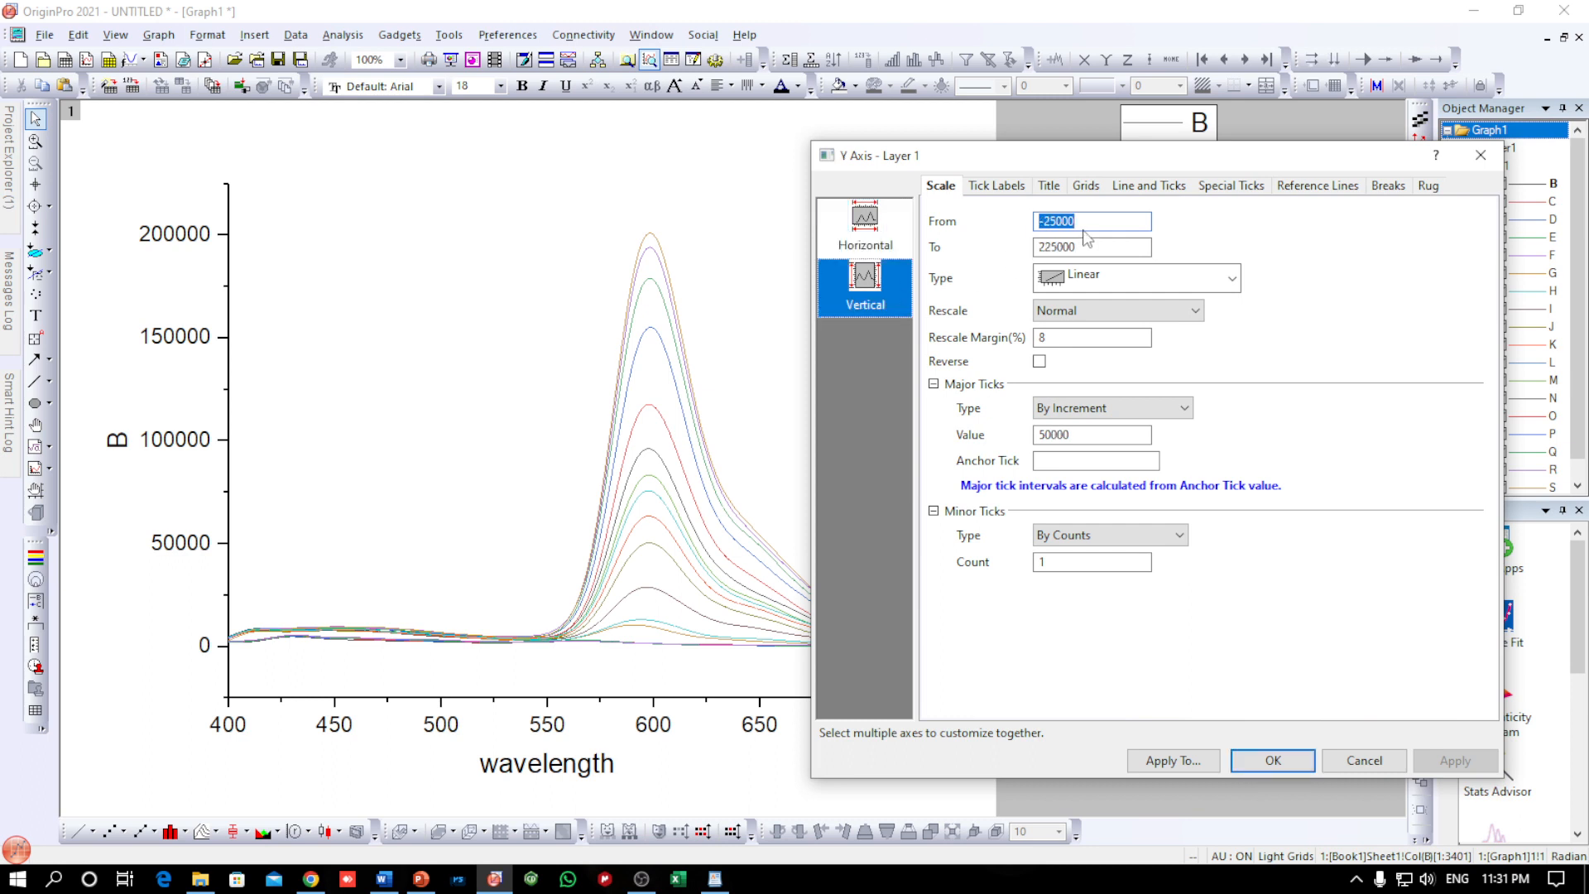
pyautogui.write('0')
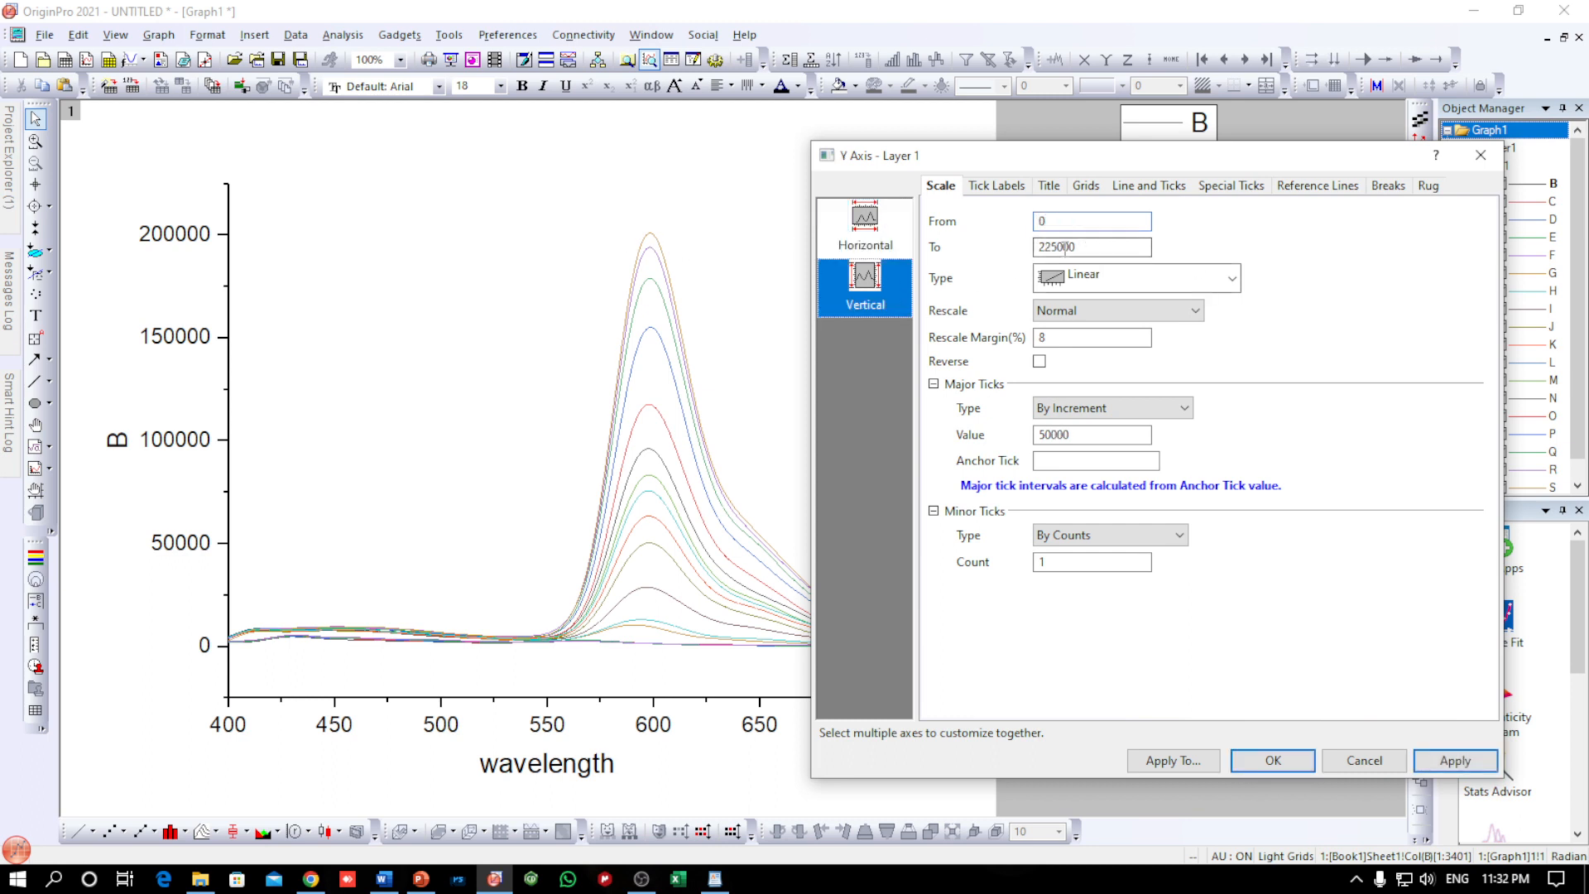
pyautogui.click(1452, 761)
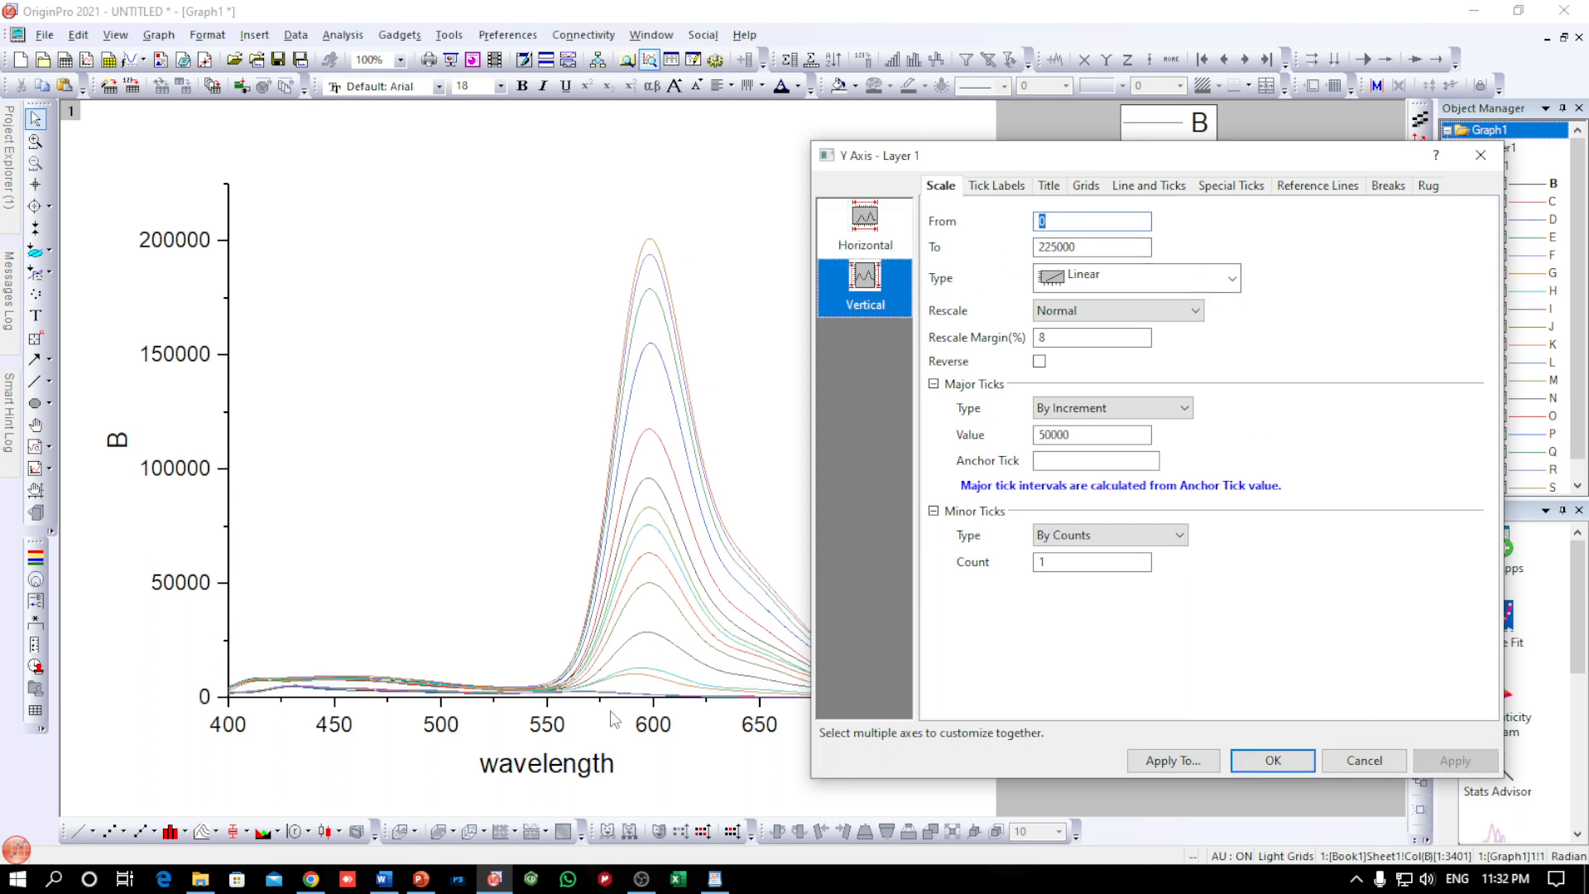
pyautogui.click(1253, 757)
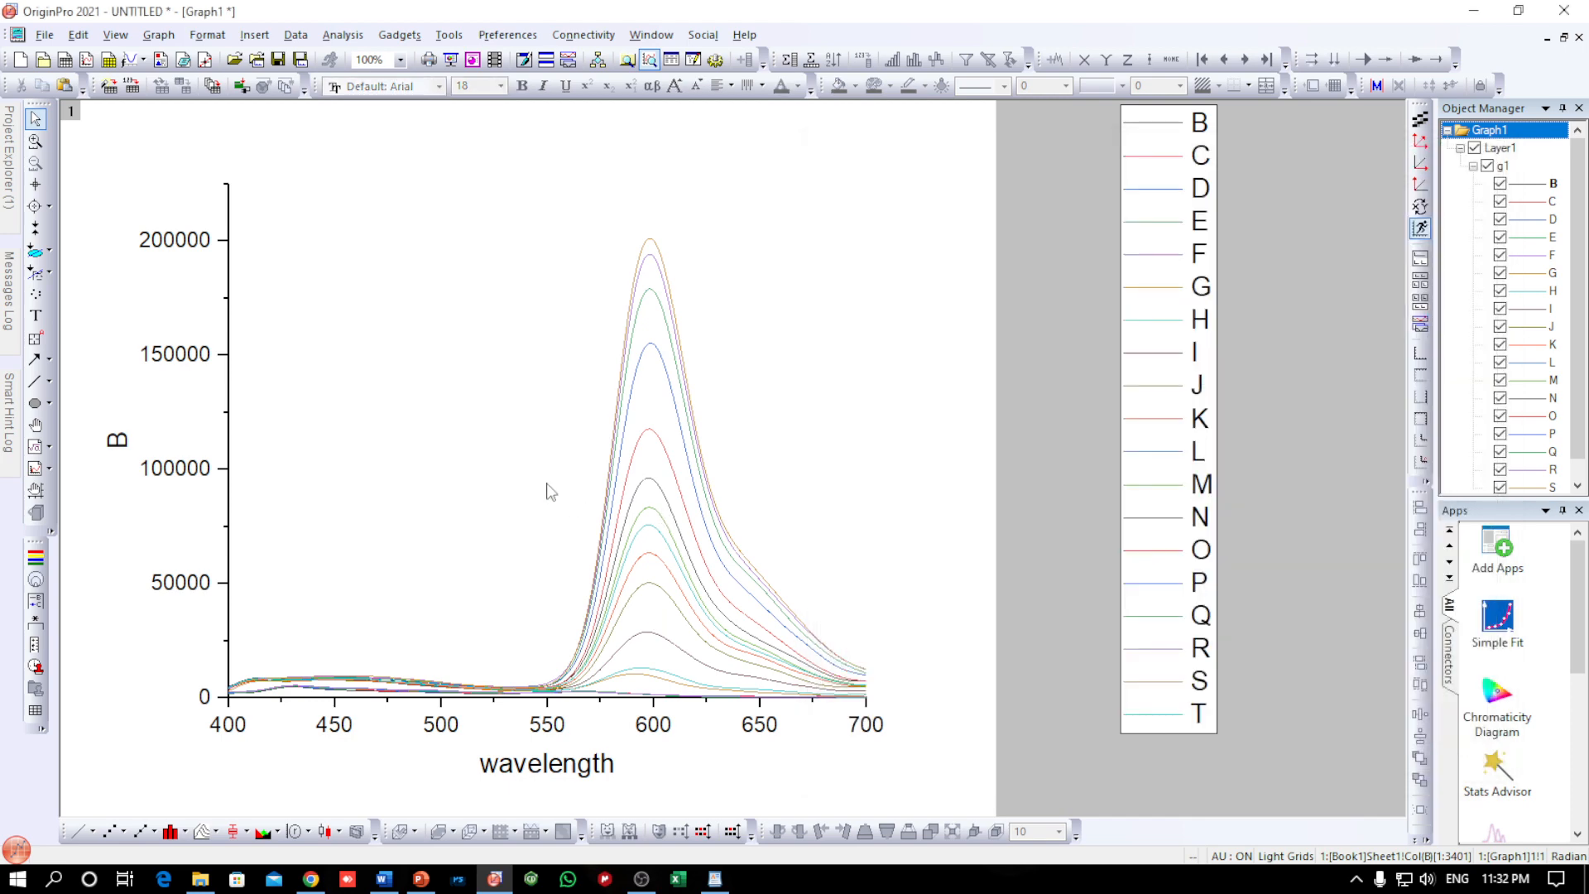
# Set the line width of all grouped spectra to 3 in the plot properties
pyautogui.doubleClick(652, 250)
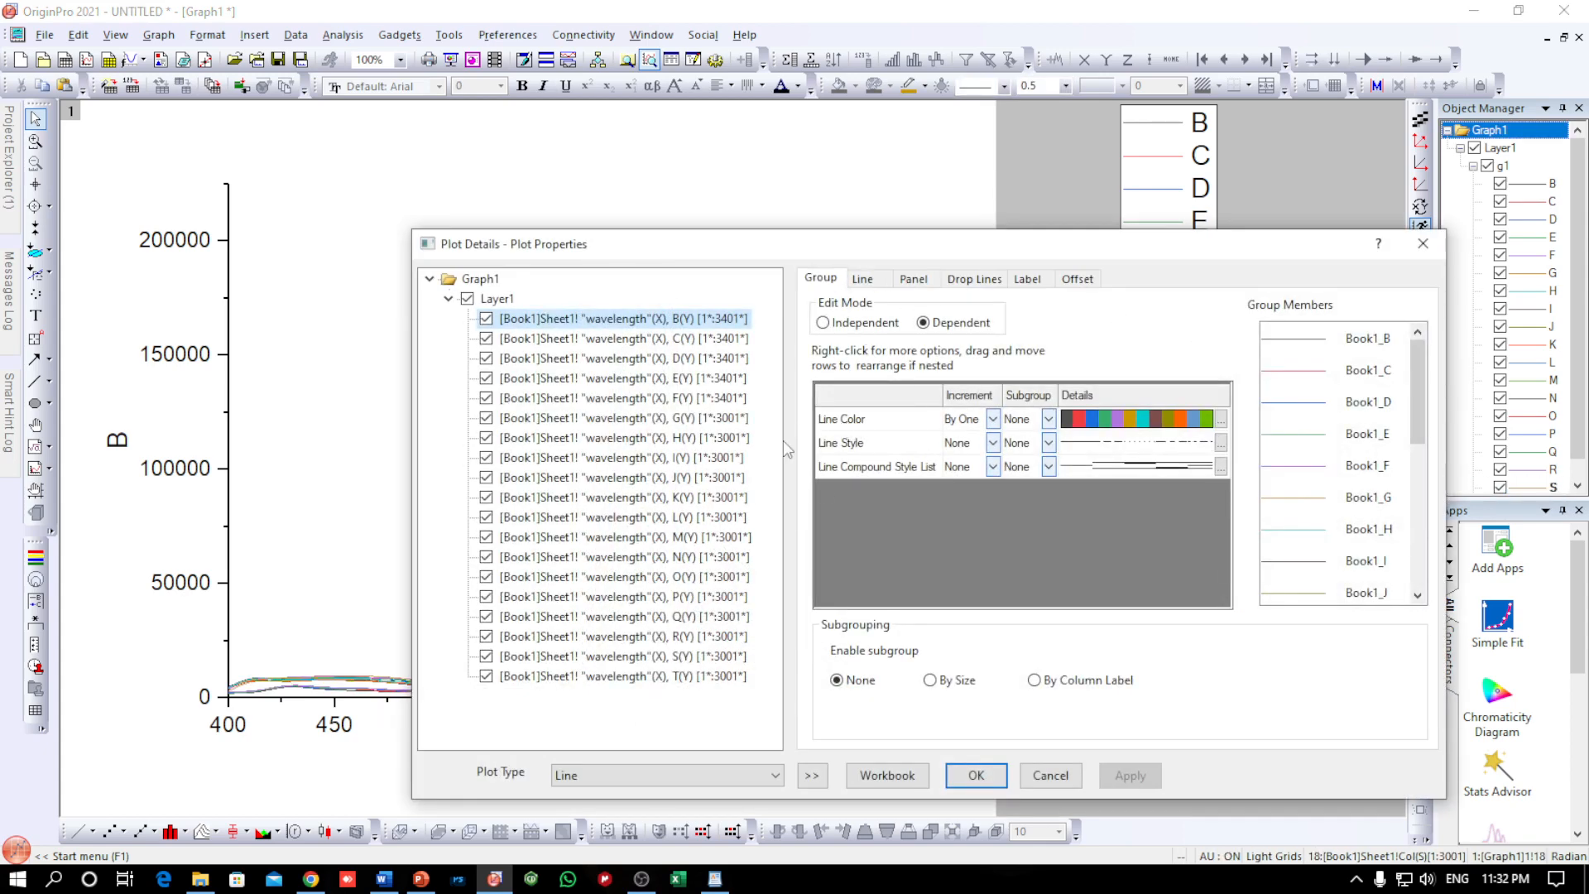
pyautogui.moveTo(711, 244); pyautogui.dragTo(503, 205)
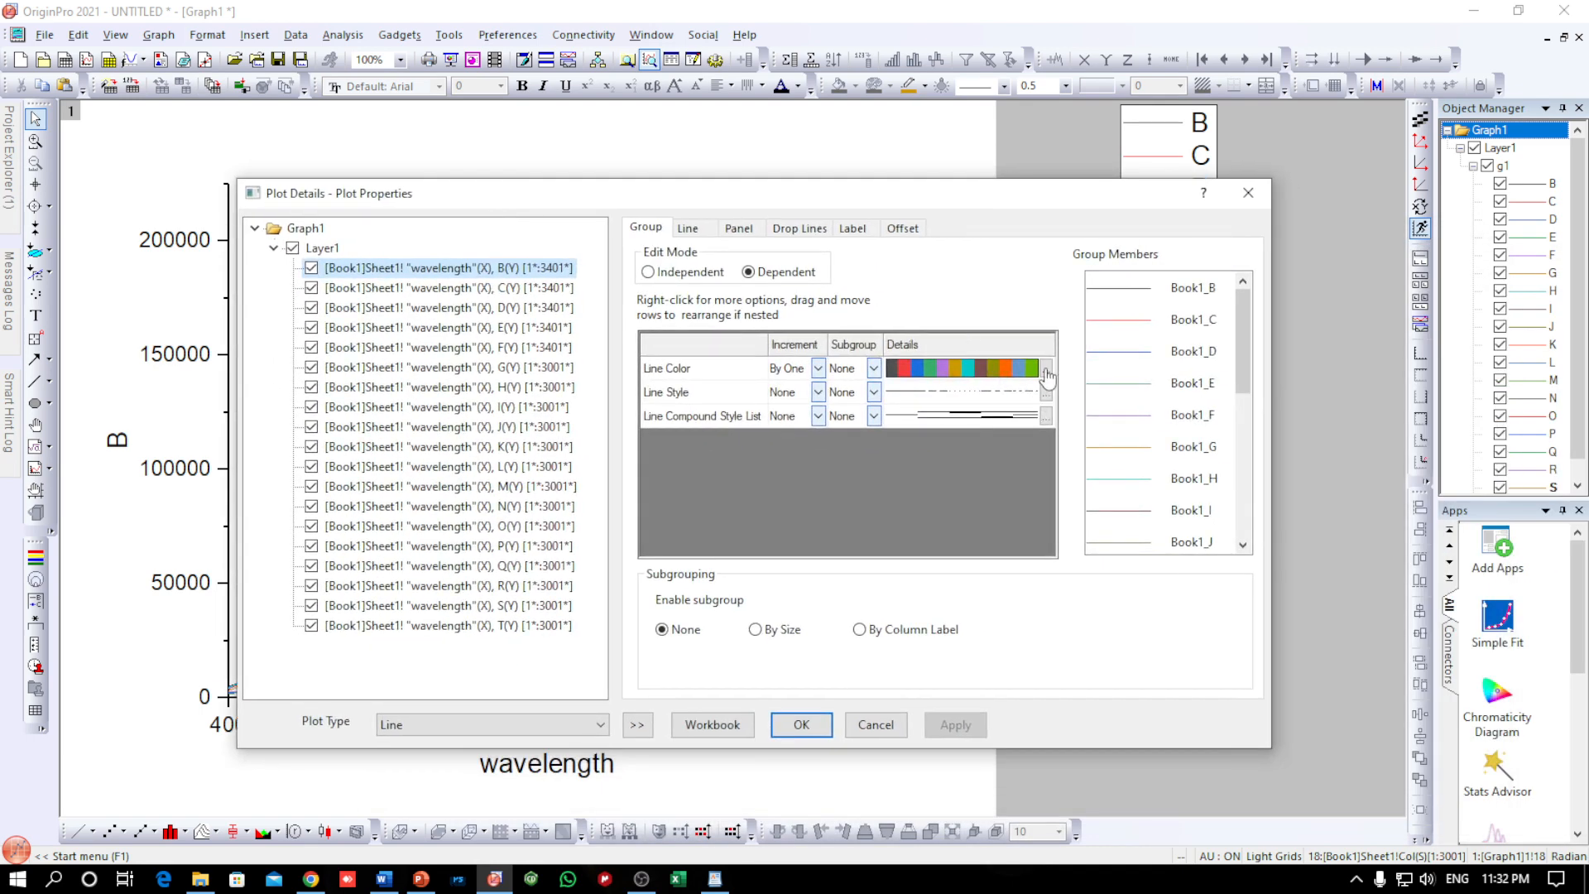
pyautogui.click(1047, 369)
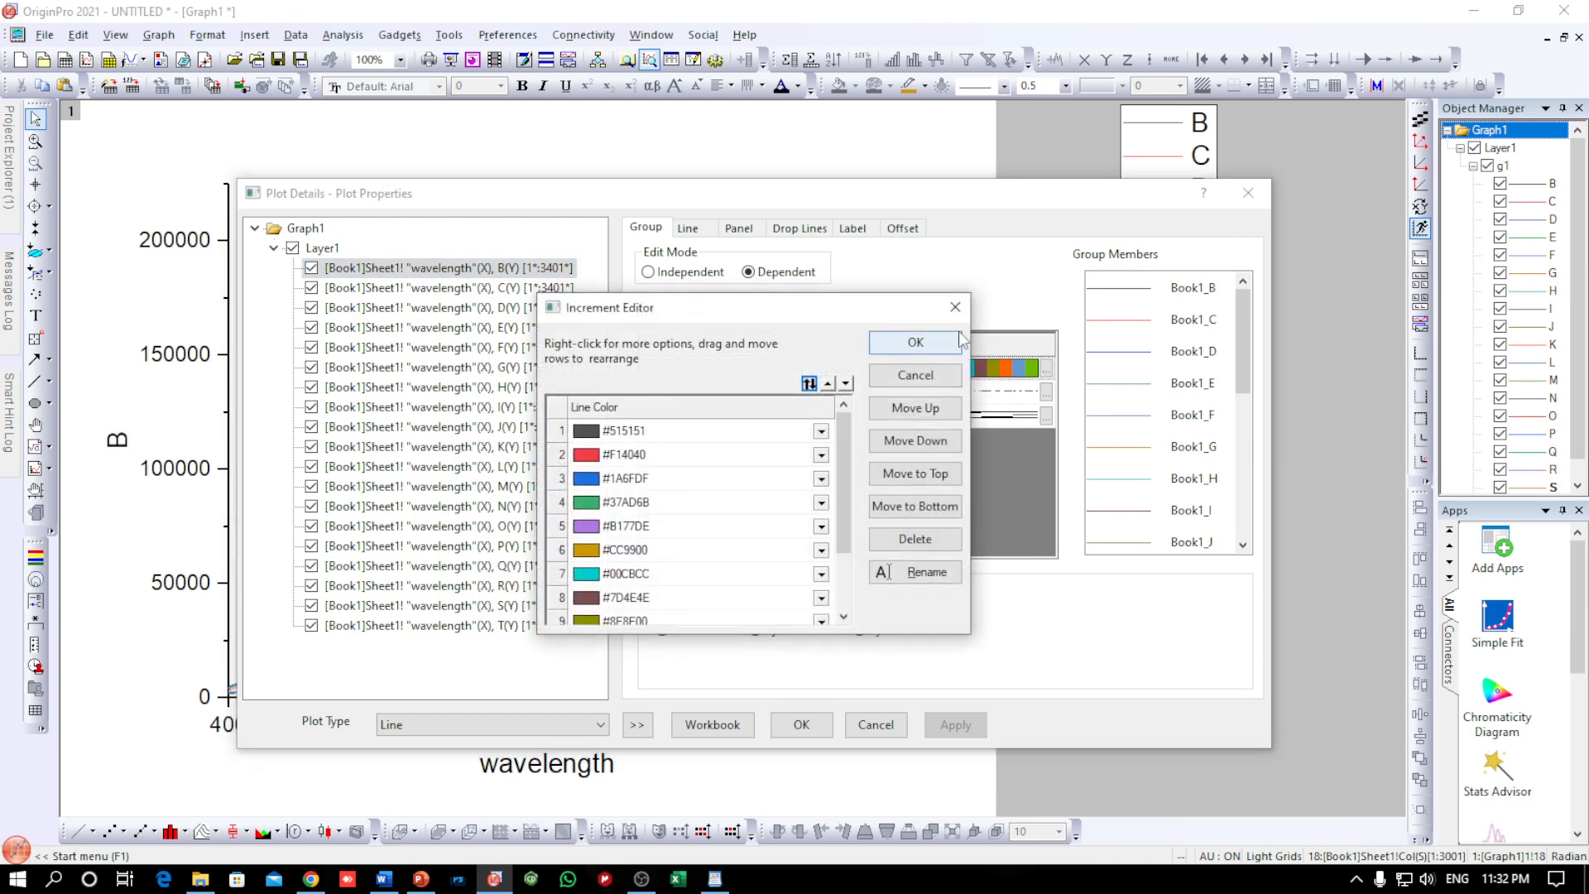
pyautogui.click(926, 346)
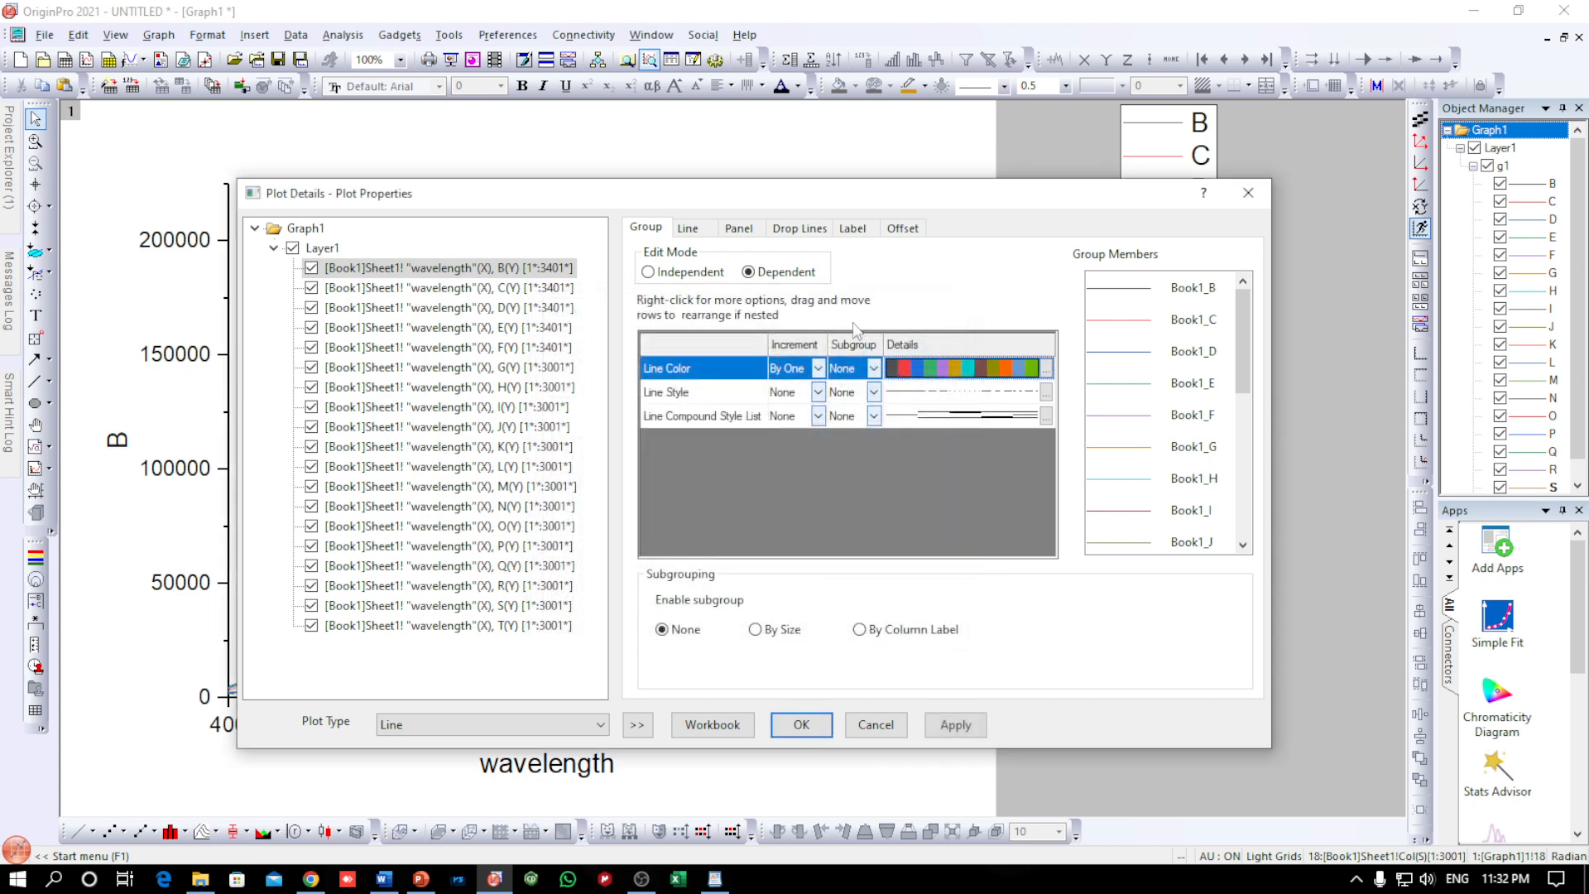
pyautogui.click(693, 232)
pyautogui.click(872, 365)
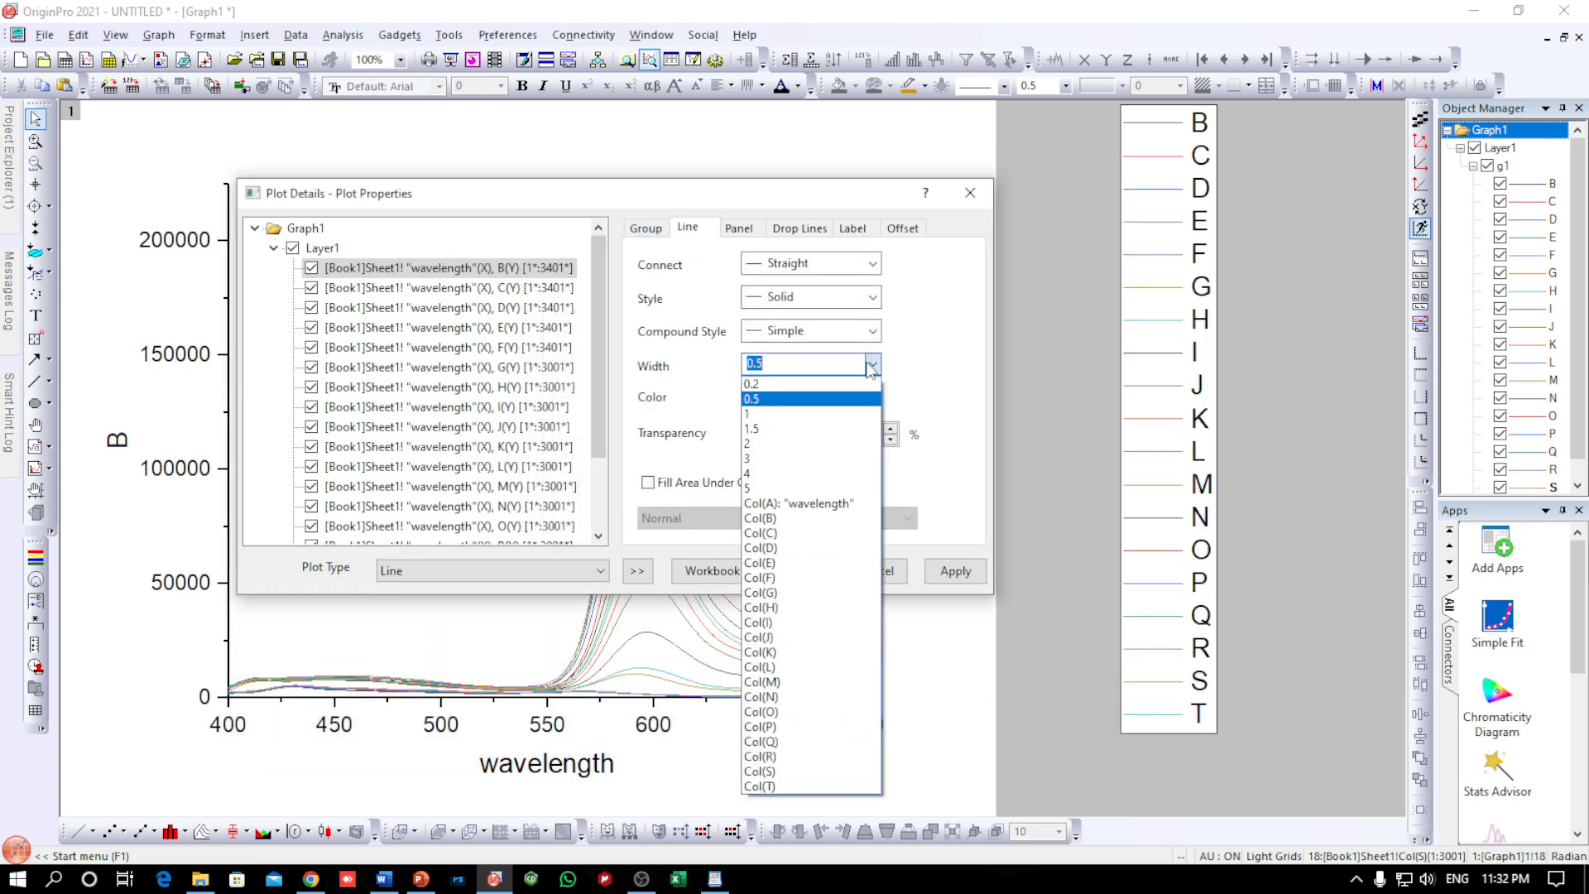
pyautogui.click(755, 459)
pyautogui.click(953, 570)
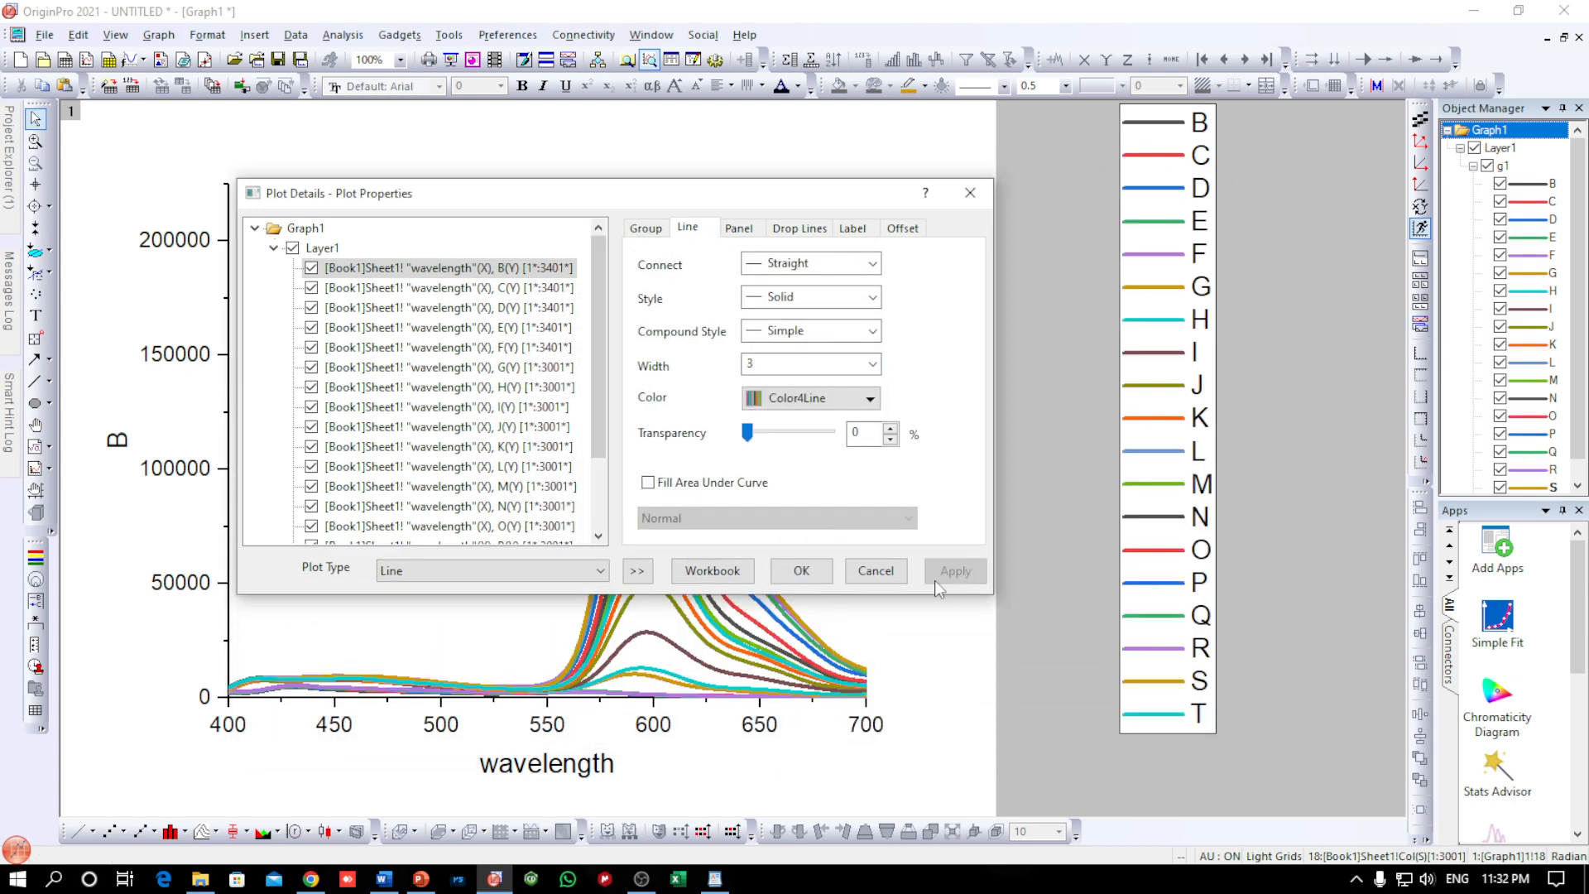
pyautogui.click(805, 570)
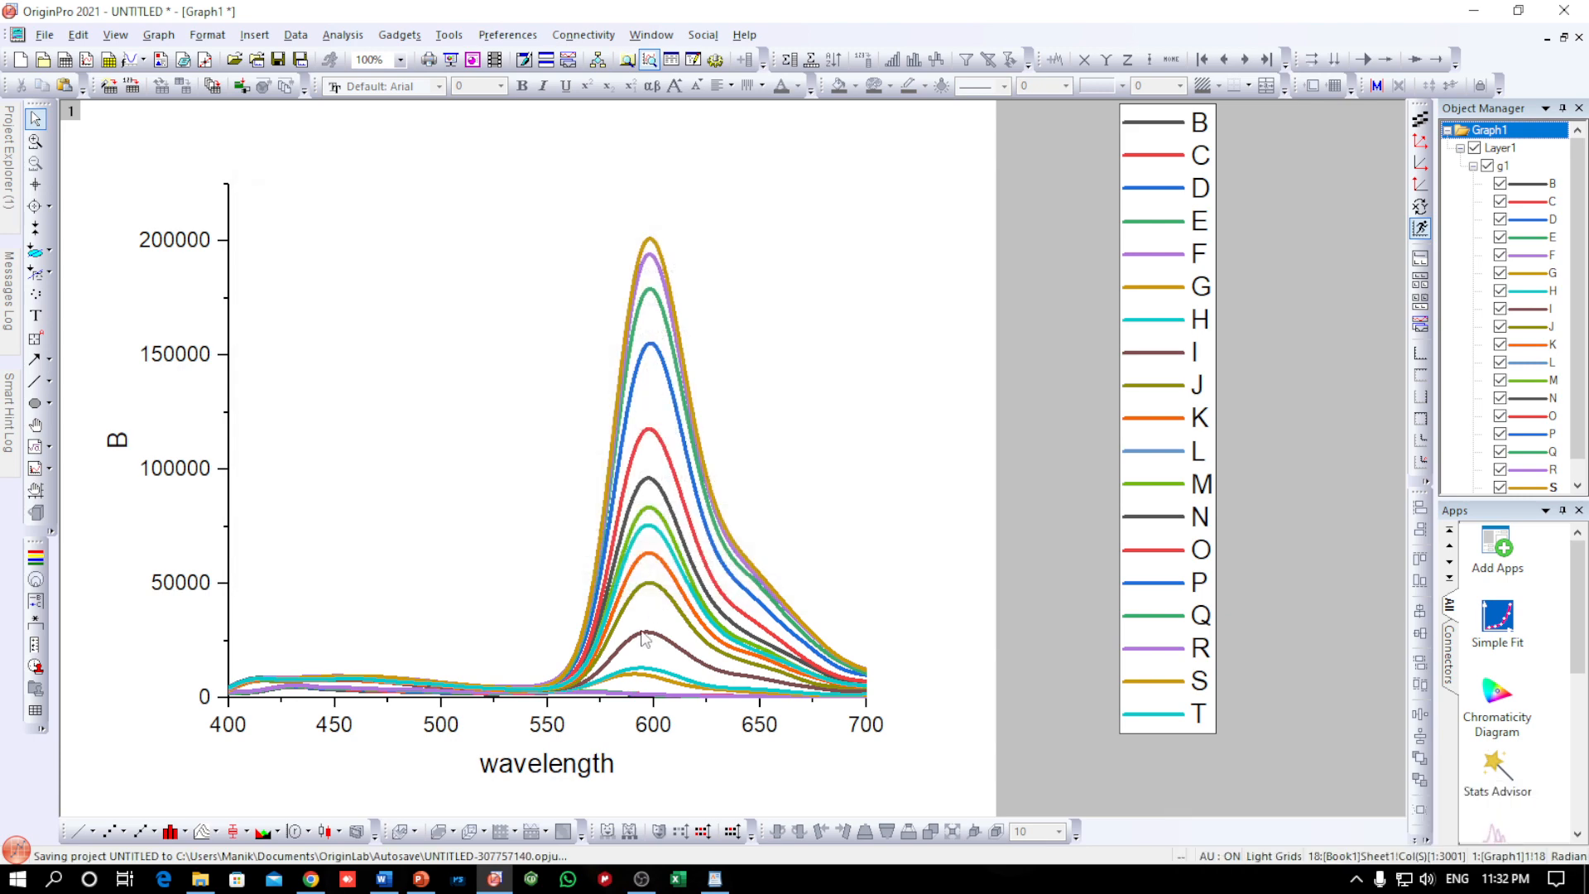
# Set the first line colour in the plot group's colour increment list to magenta #EB20DD
pyautogui.doubleClick(660, 261)
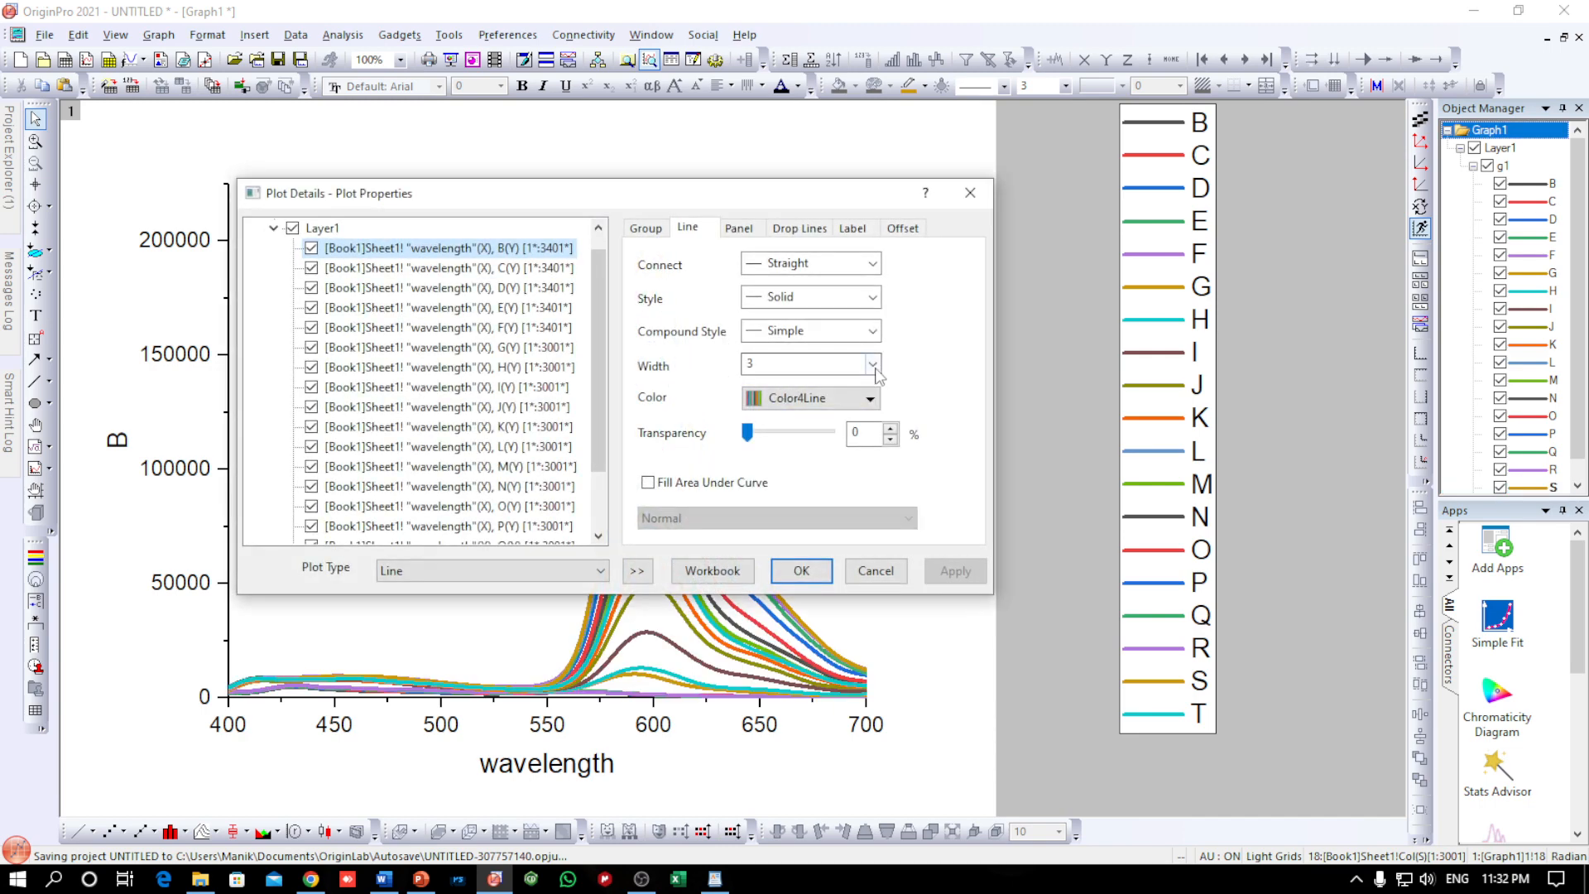
pyautogui.click(646, 227)
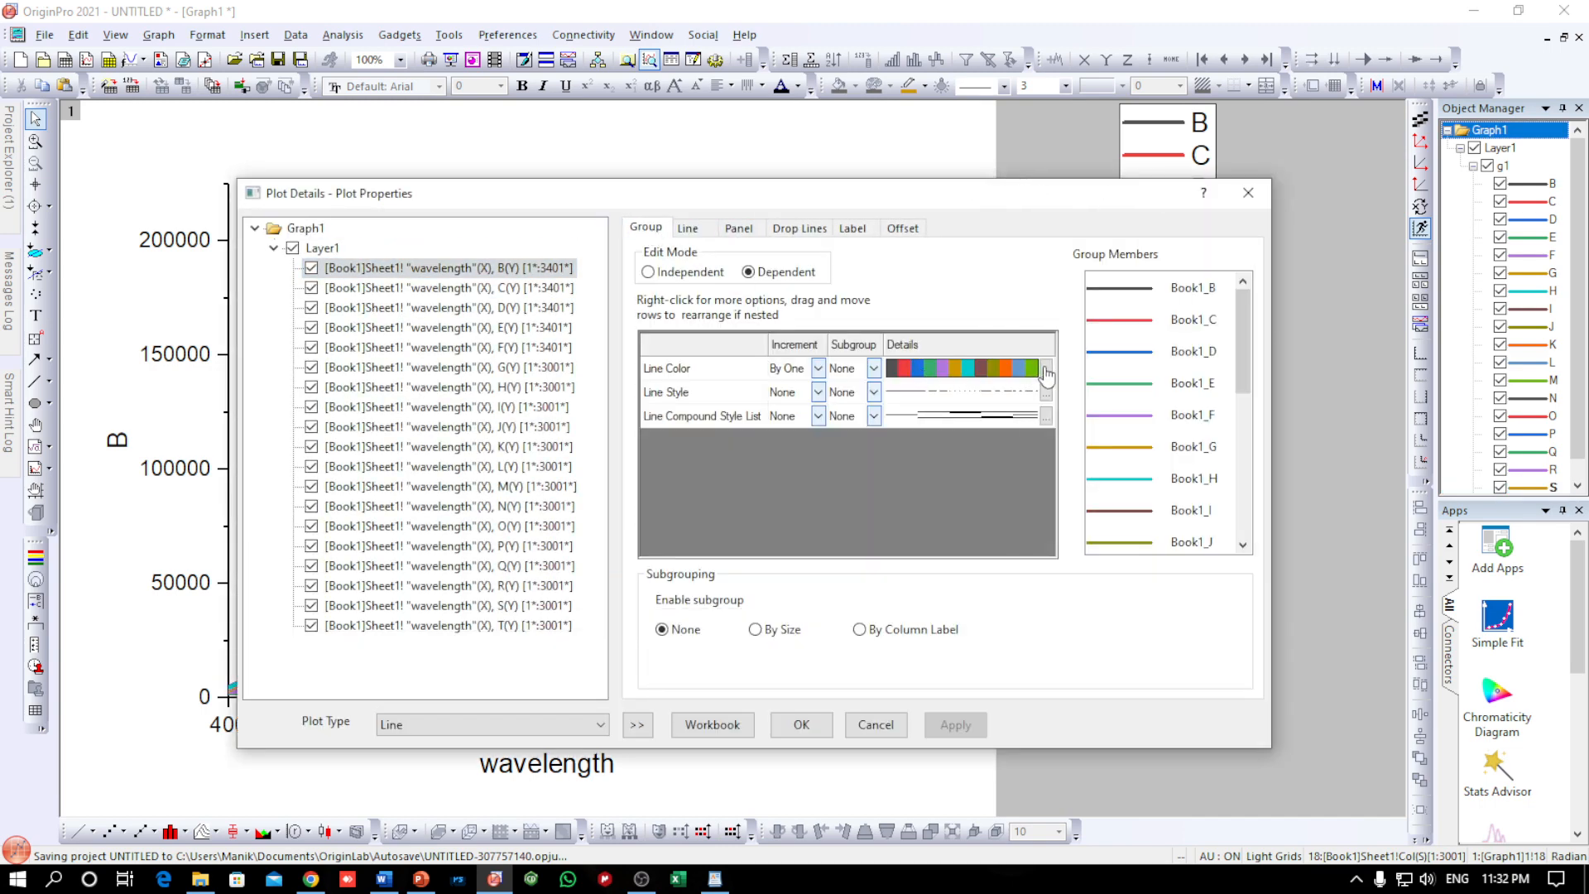
pyautogui.click(1046, 370)
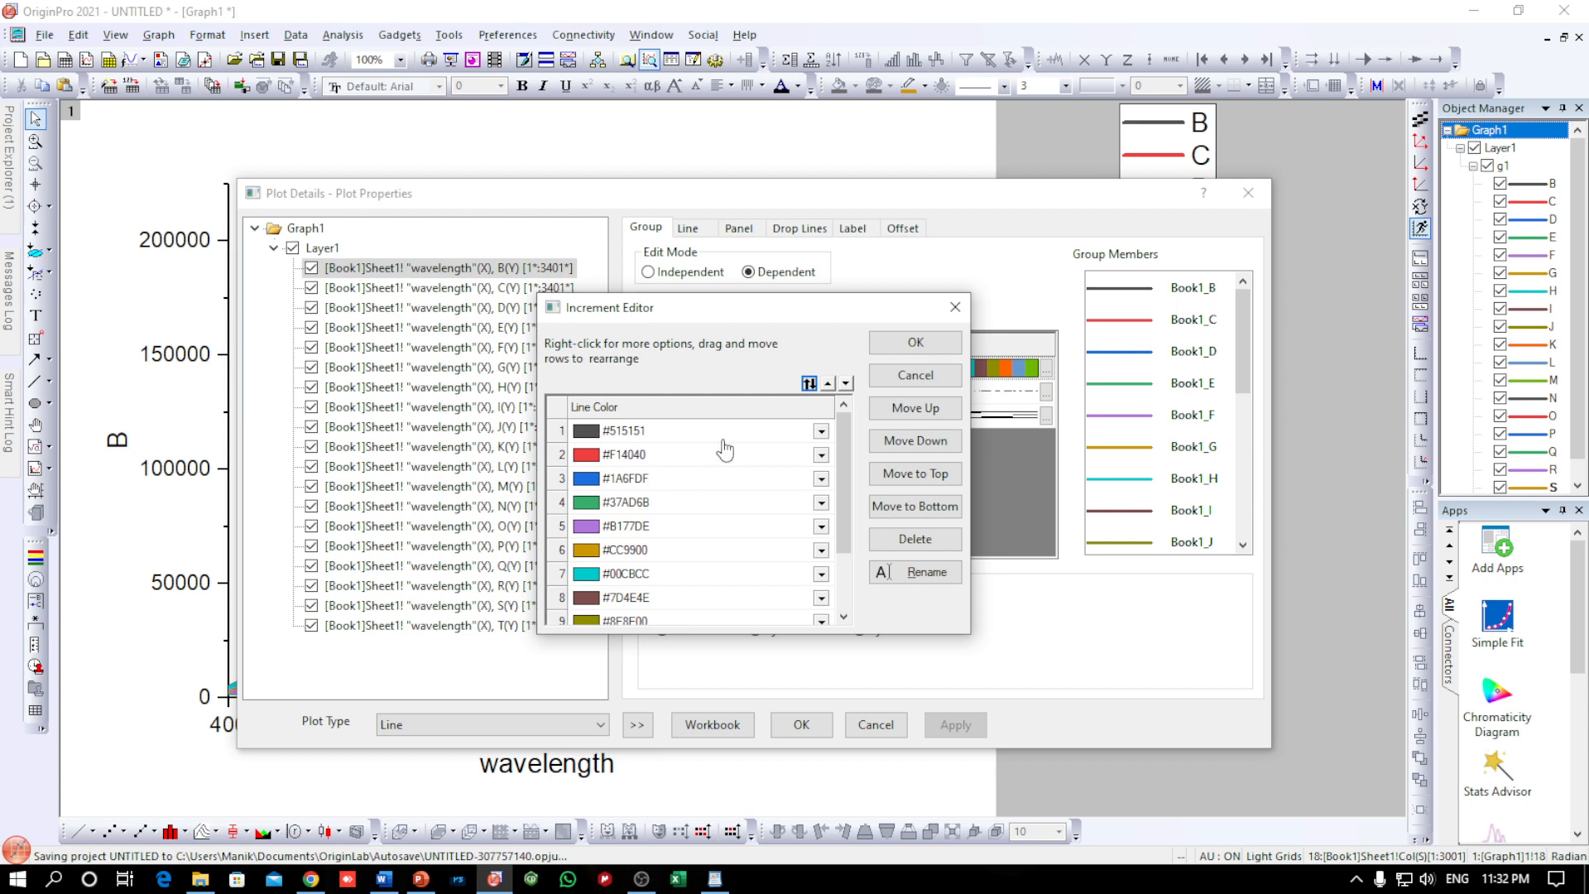
pyautogui.moveTo(819, 314); pyautogui.dragTo(1019, 312)
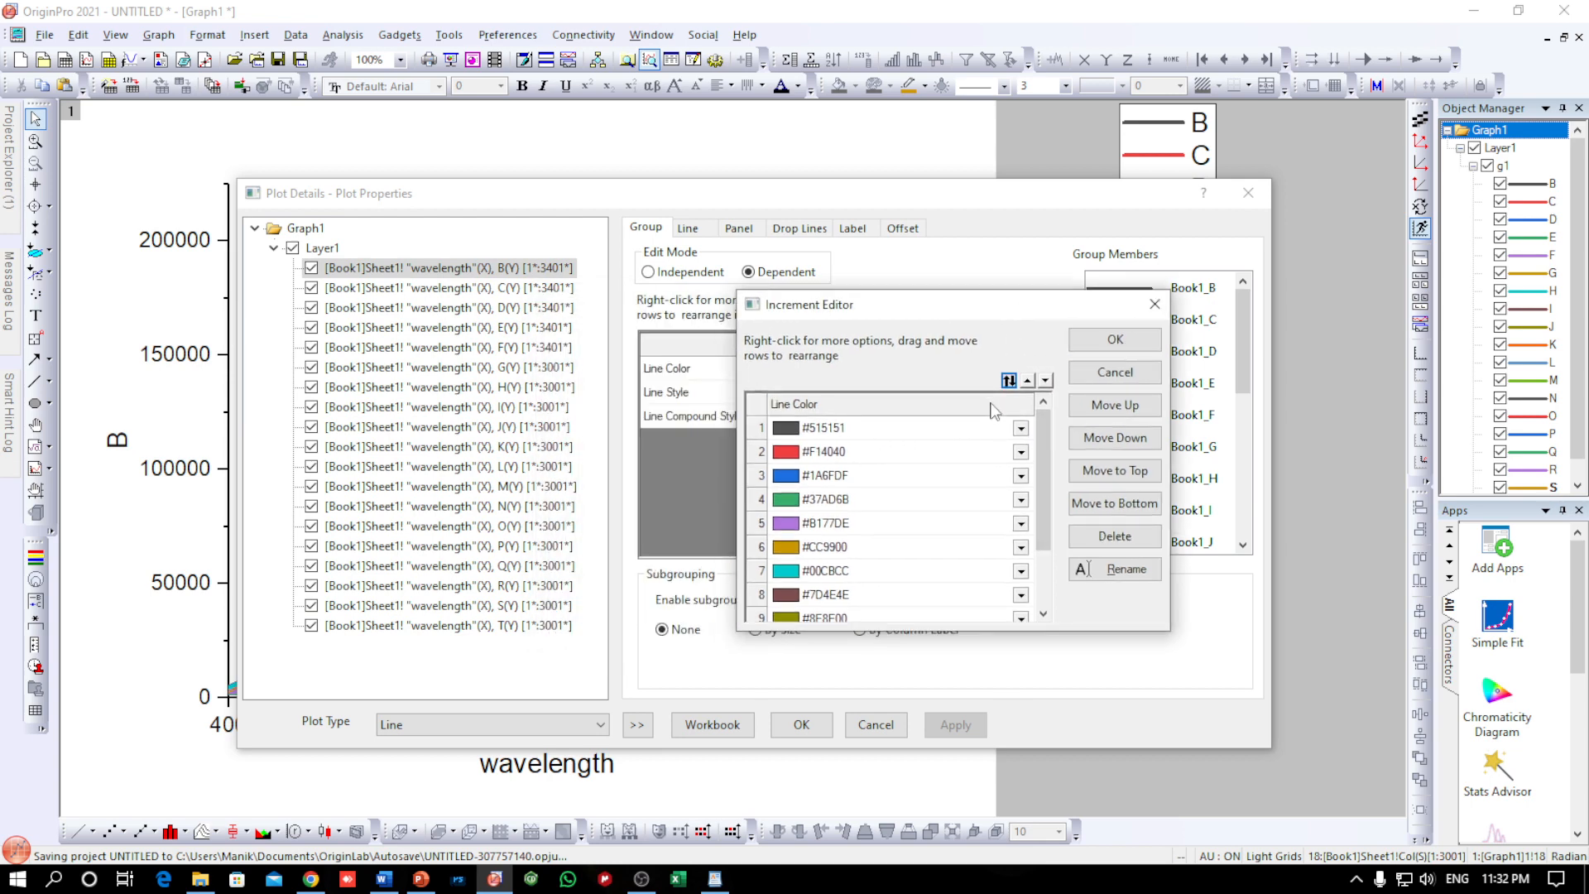
pyautogui.click(1021, 427)
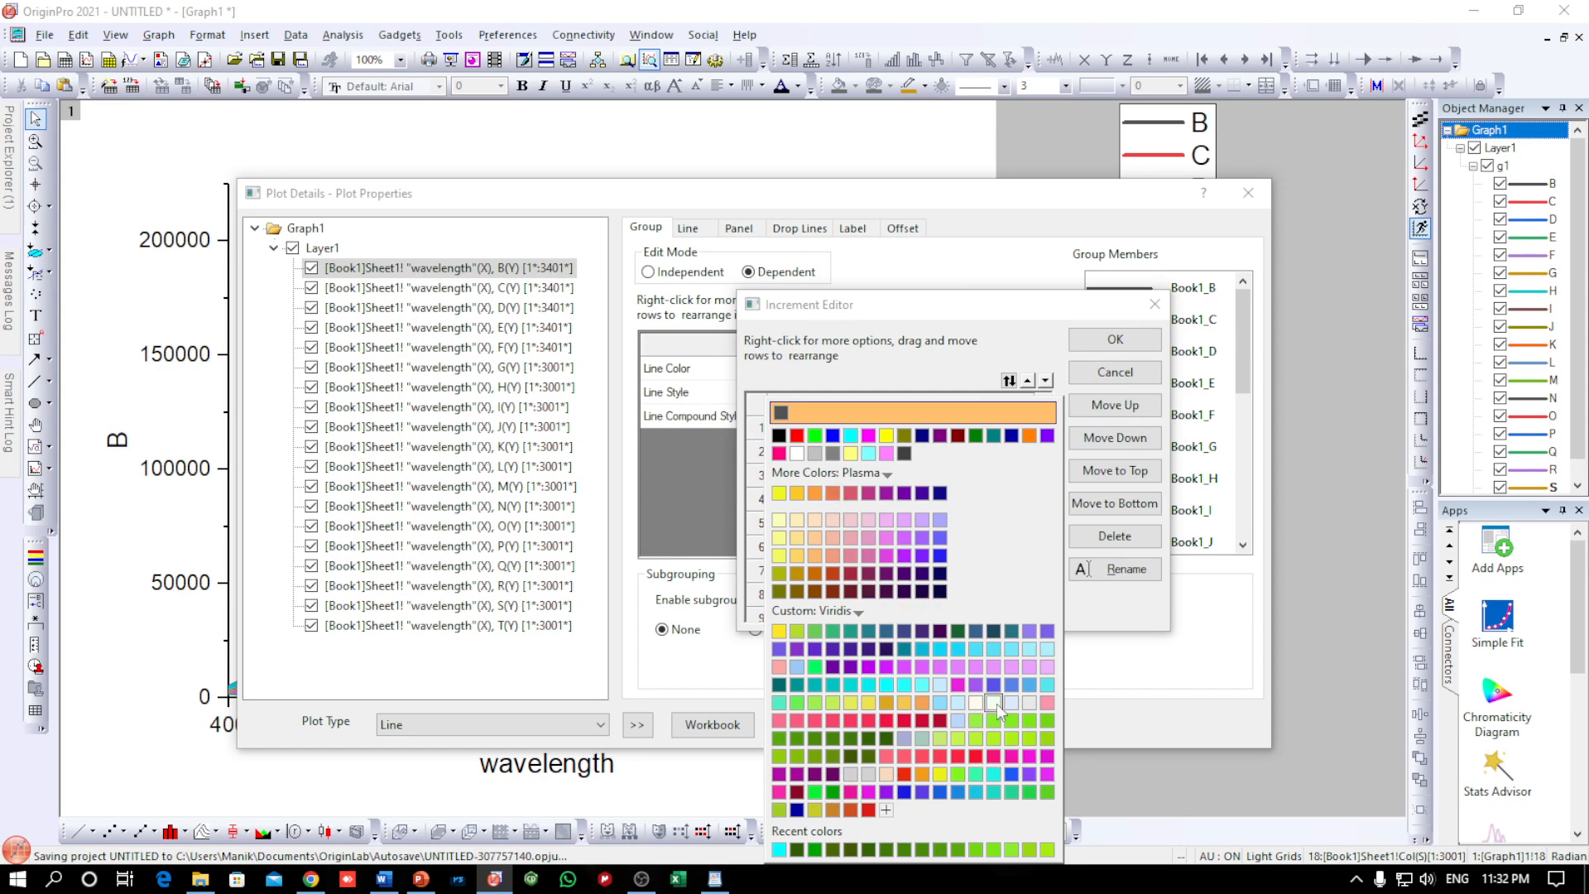
pyautogui.click(973, 697)
# Set the second, third and fourth colours in the line colour increment list to light blues #AEF0FA, #A1EEFA and #75E7F8
pyautogui.click(798, 464)
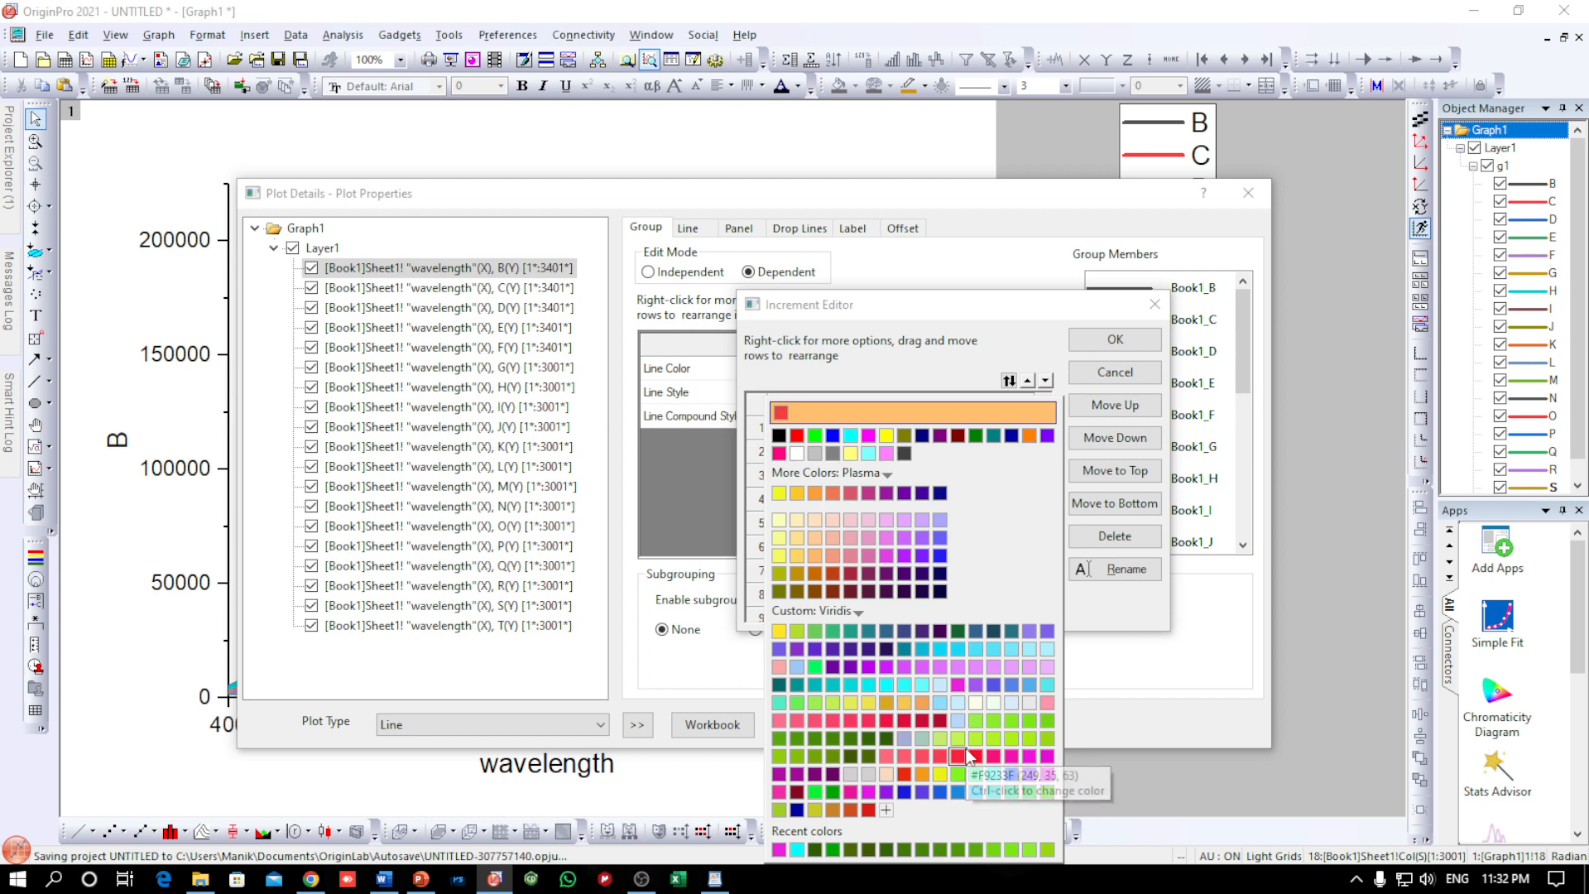
pyautogui.click(1047, 657)
pyautogui.click(792, 485)
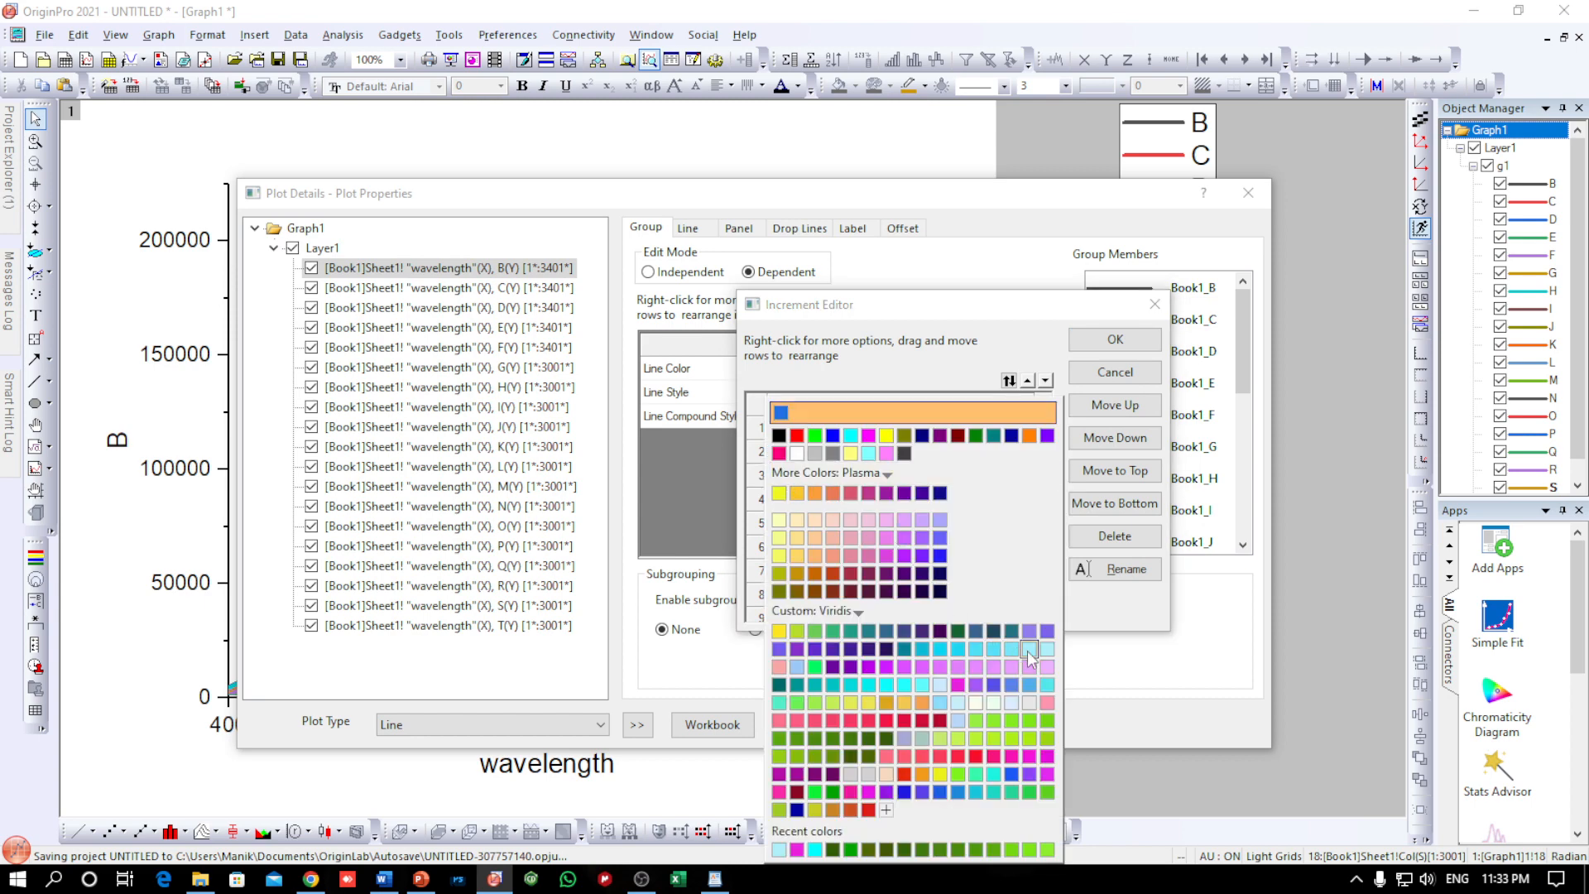
pyautogui.click(1028, 650)
pyautogui.click(792, 509)
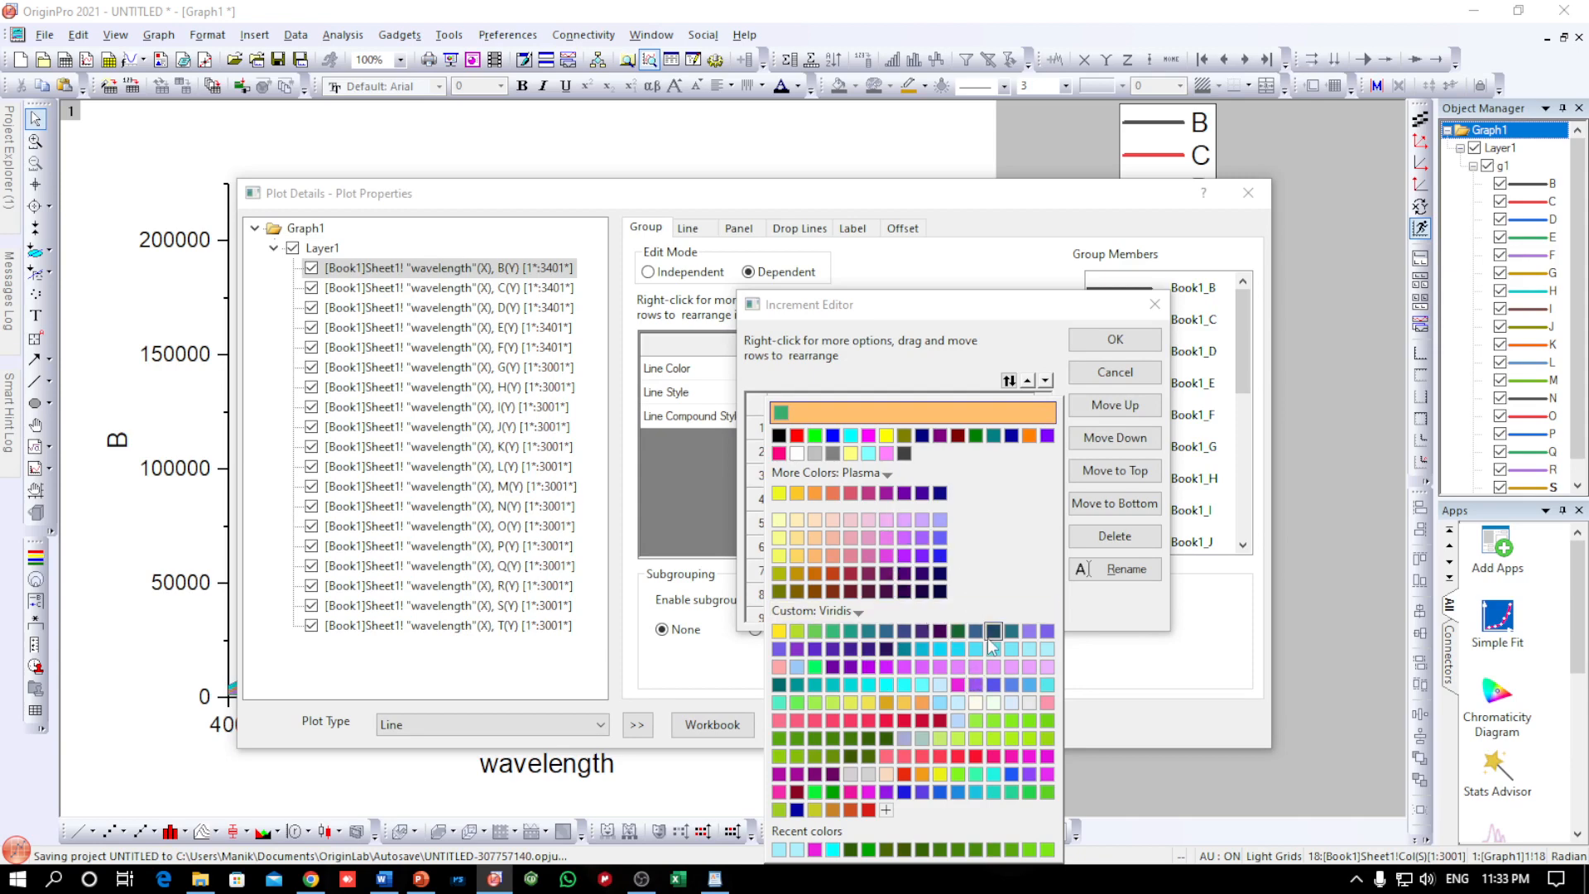
pyautogui.click(1015, 652)
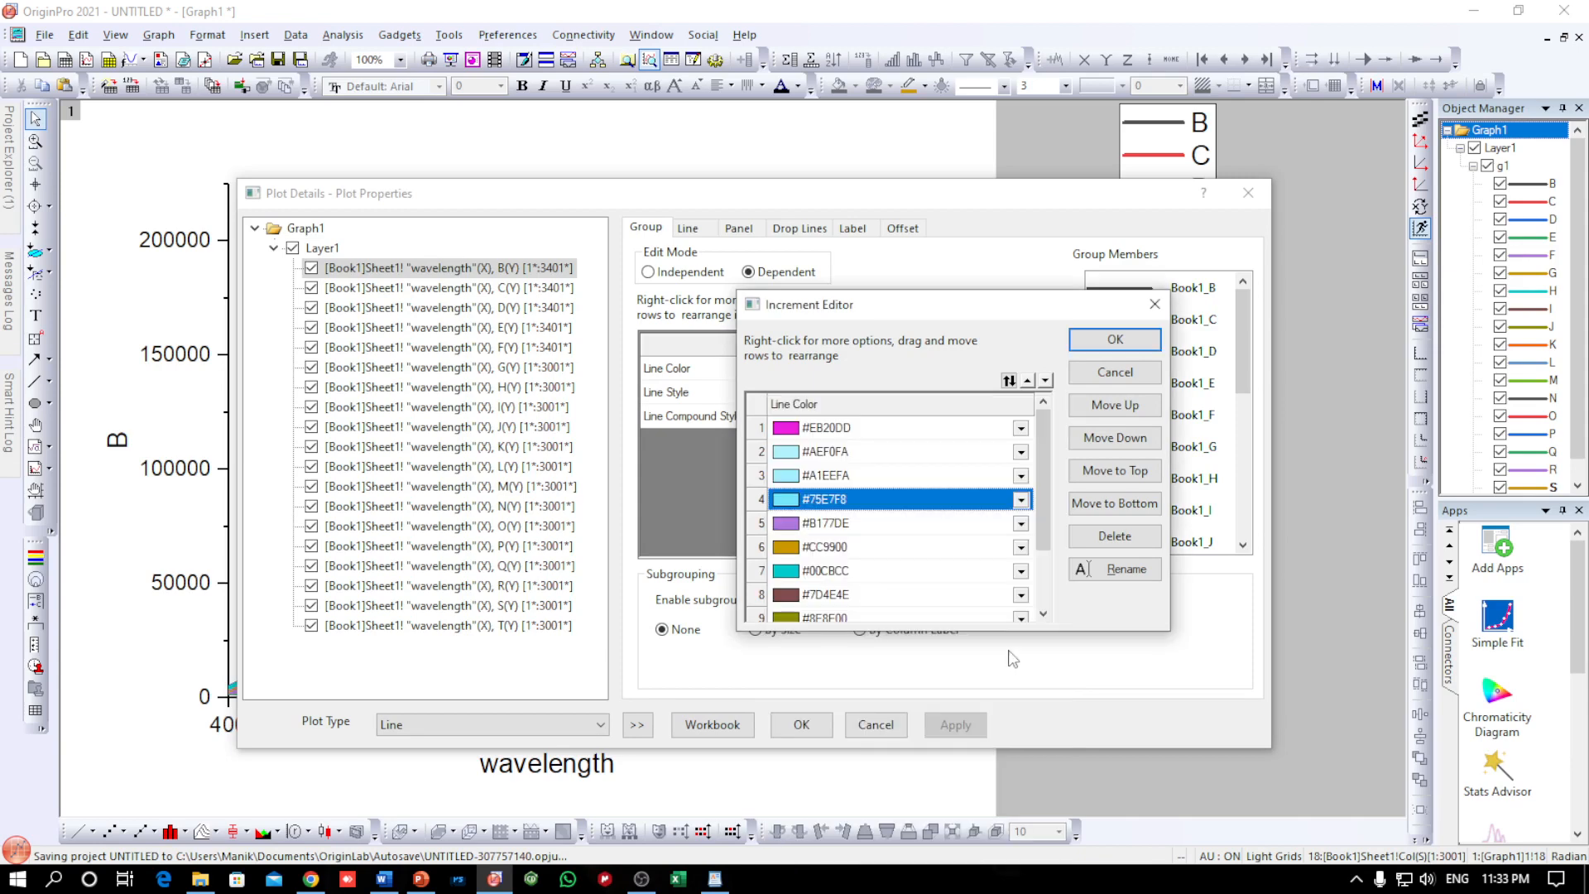
# Define custom colour #74D9E0 for the fifth line colour and reuse it for the sixth in the increment list
pyautogui.click(790, 530)
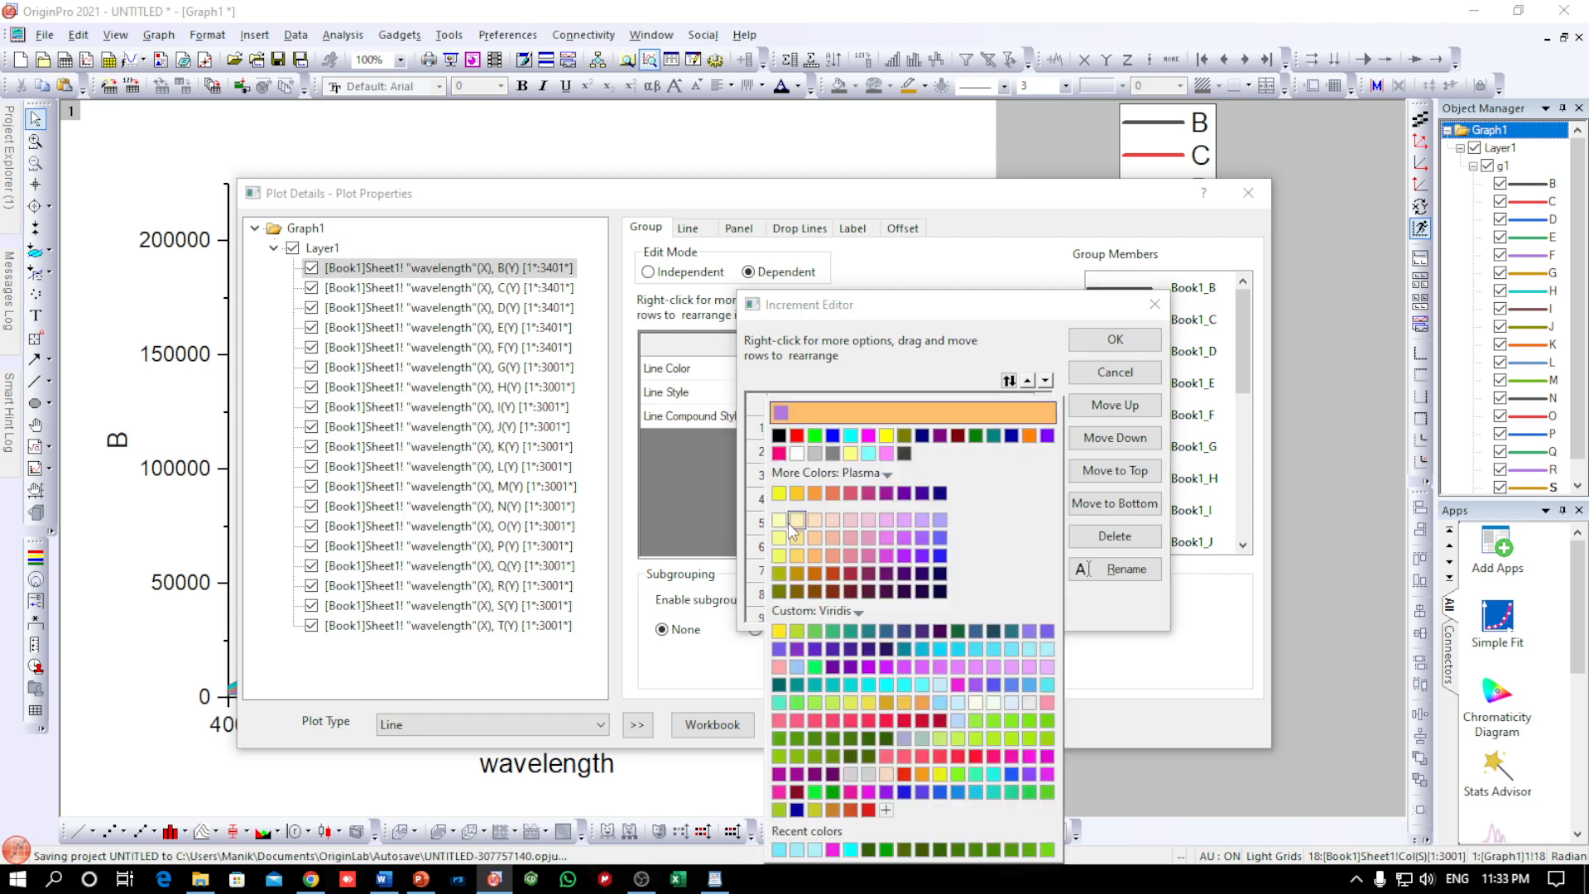
pyautogui.click(886, 810)
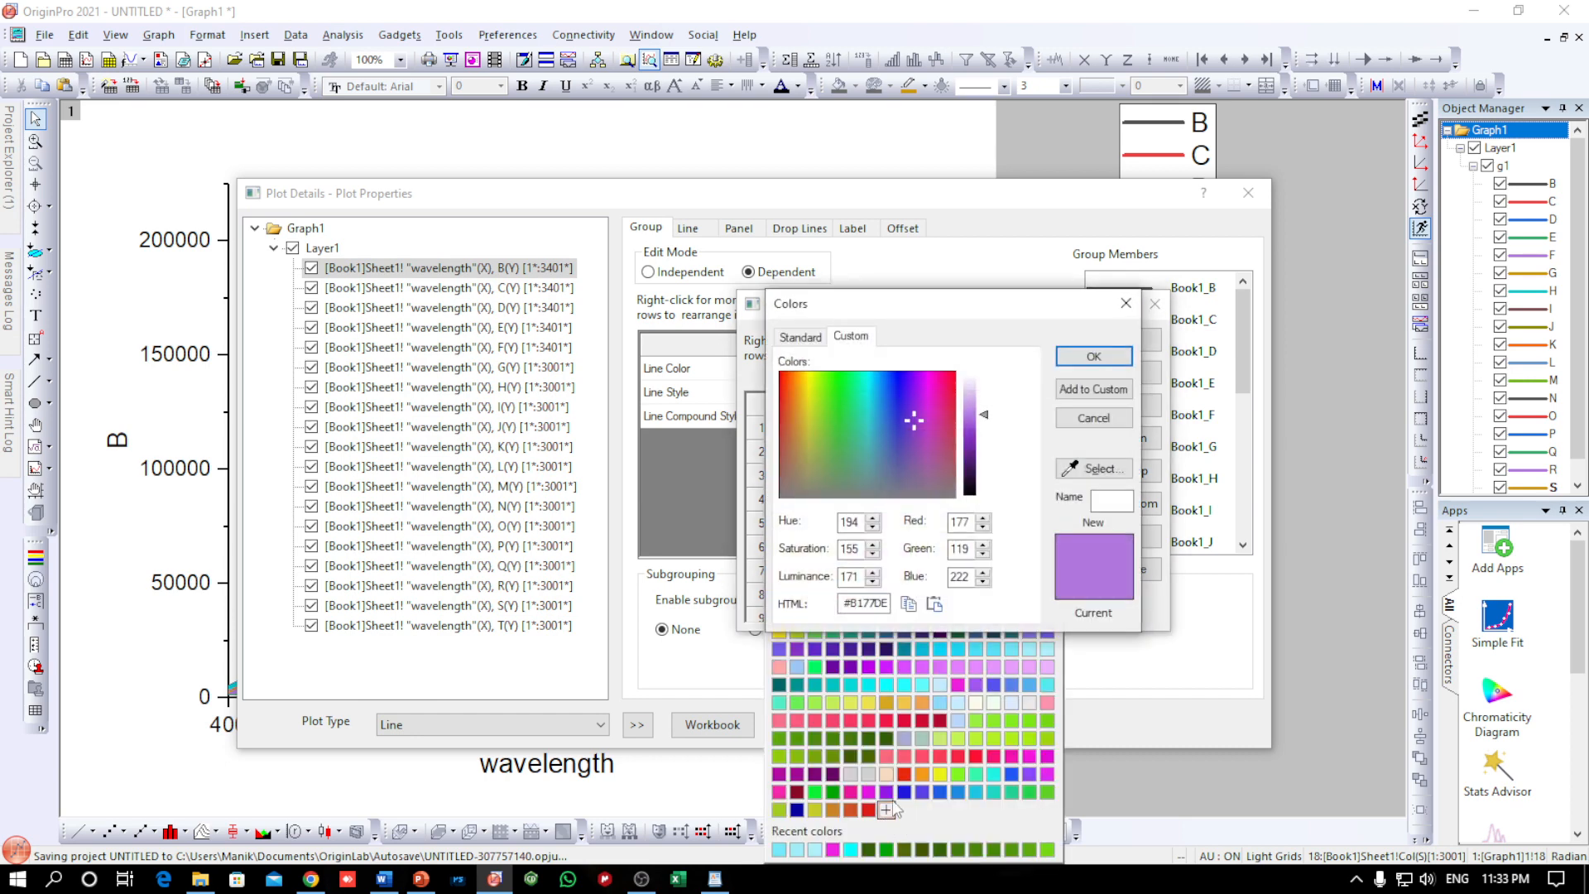
pyautogui.click(871, 418)
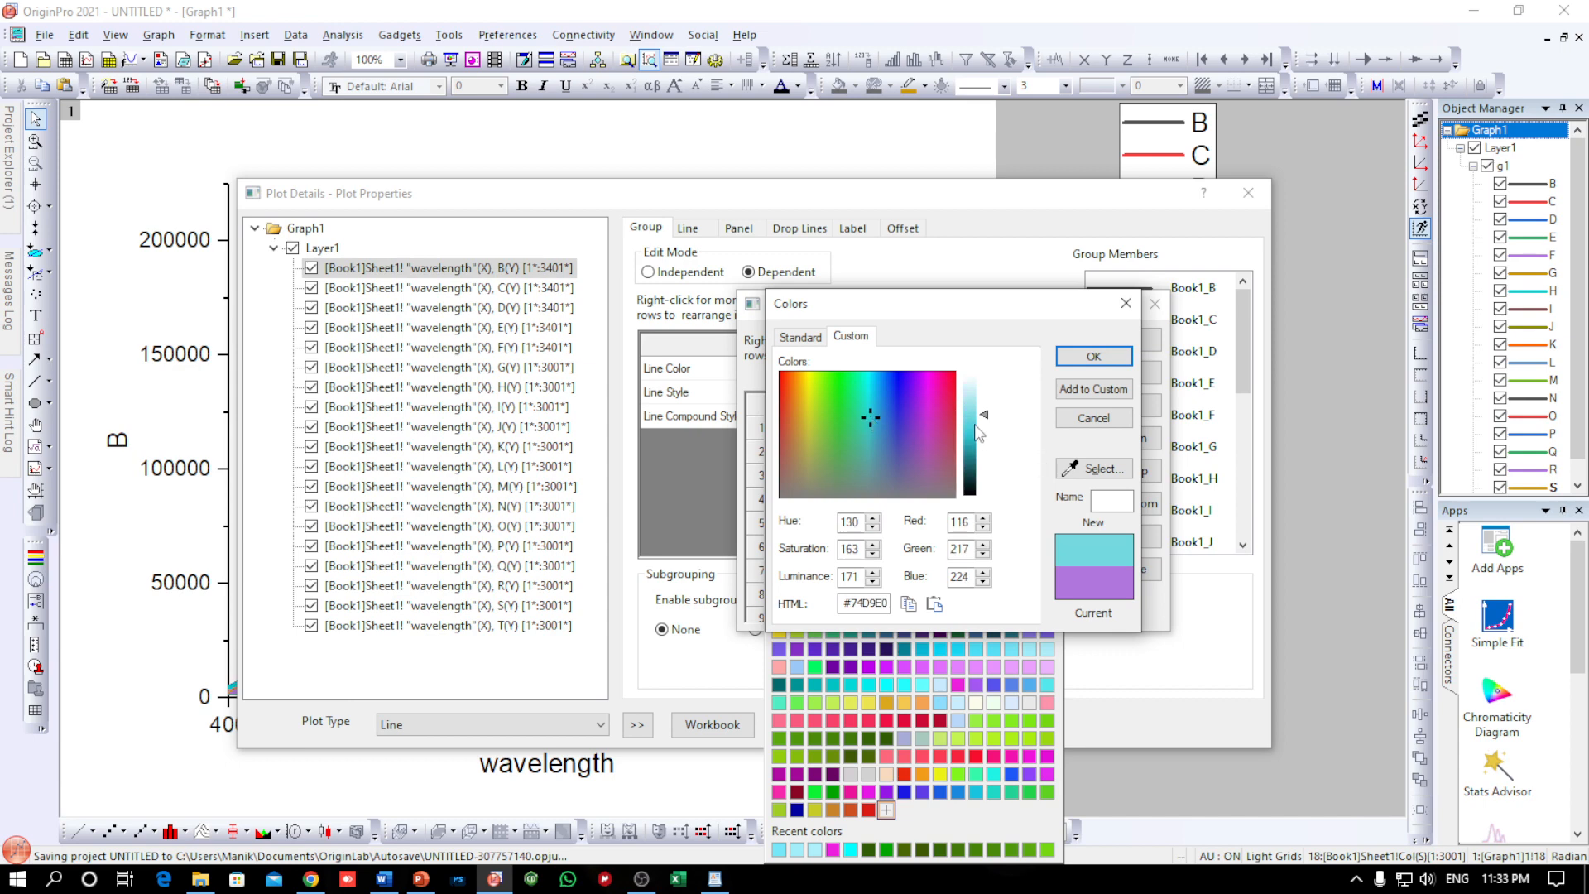
pyautogui.click(1076, 356)
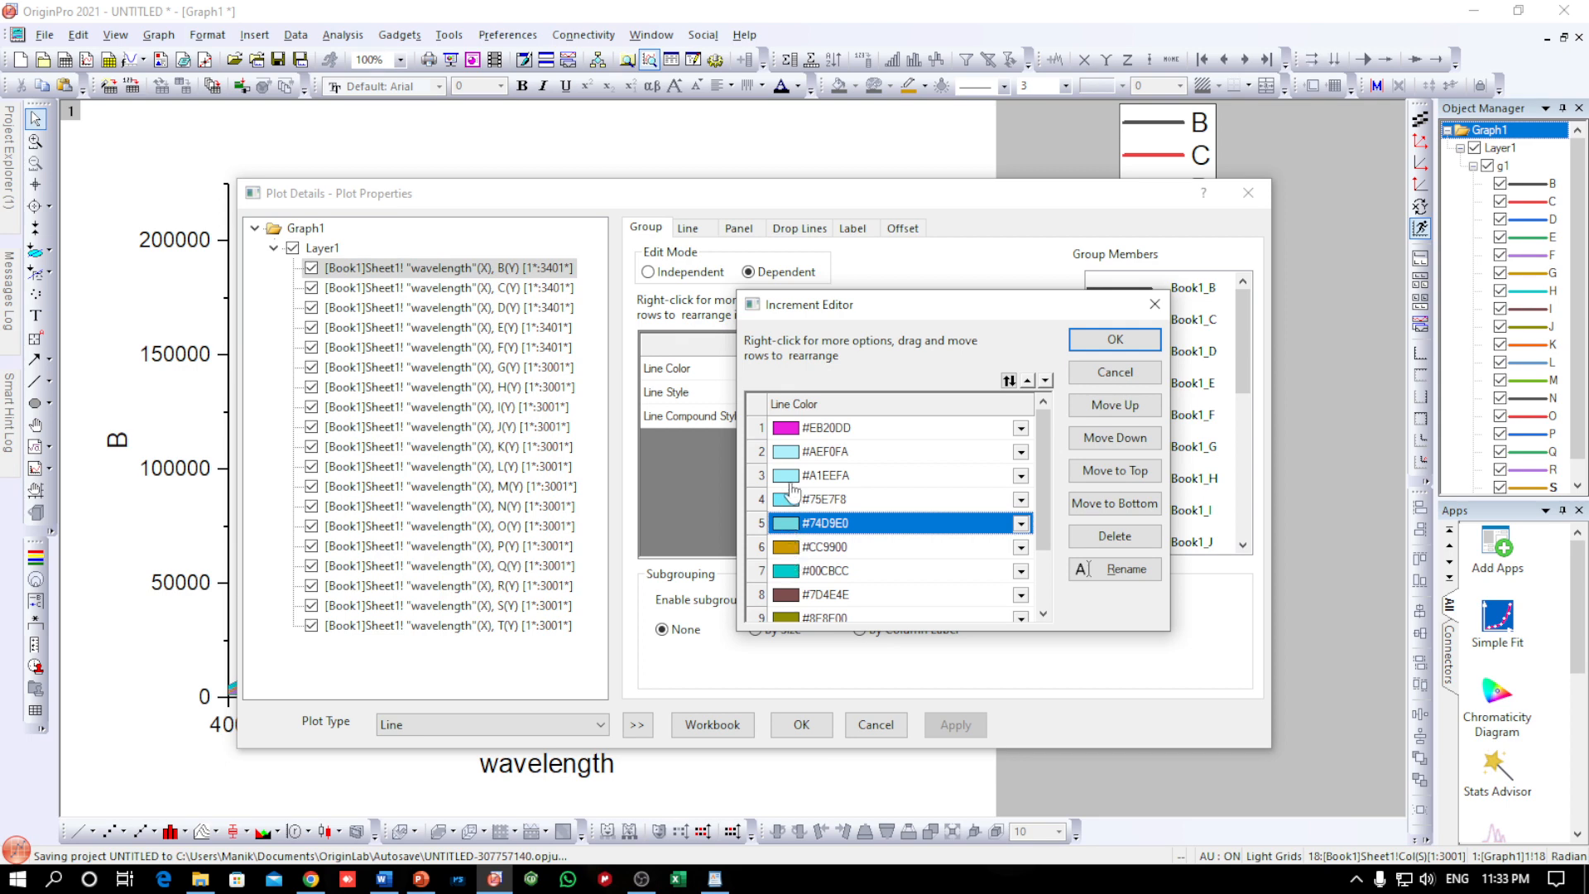
pyautogui.click(787, 552)
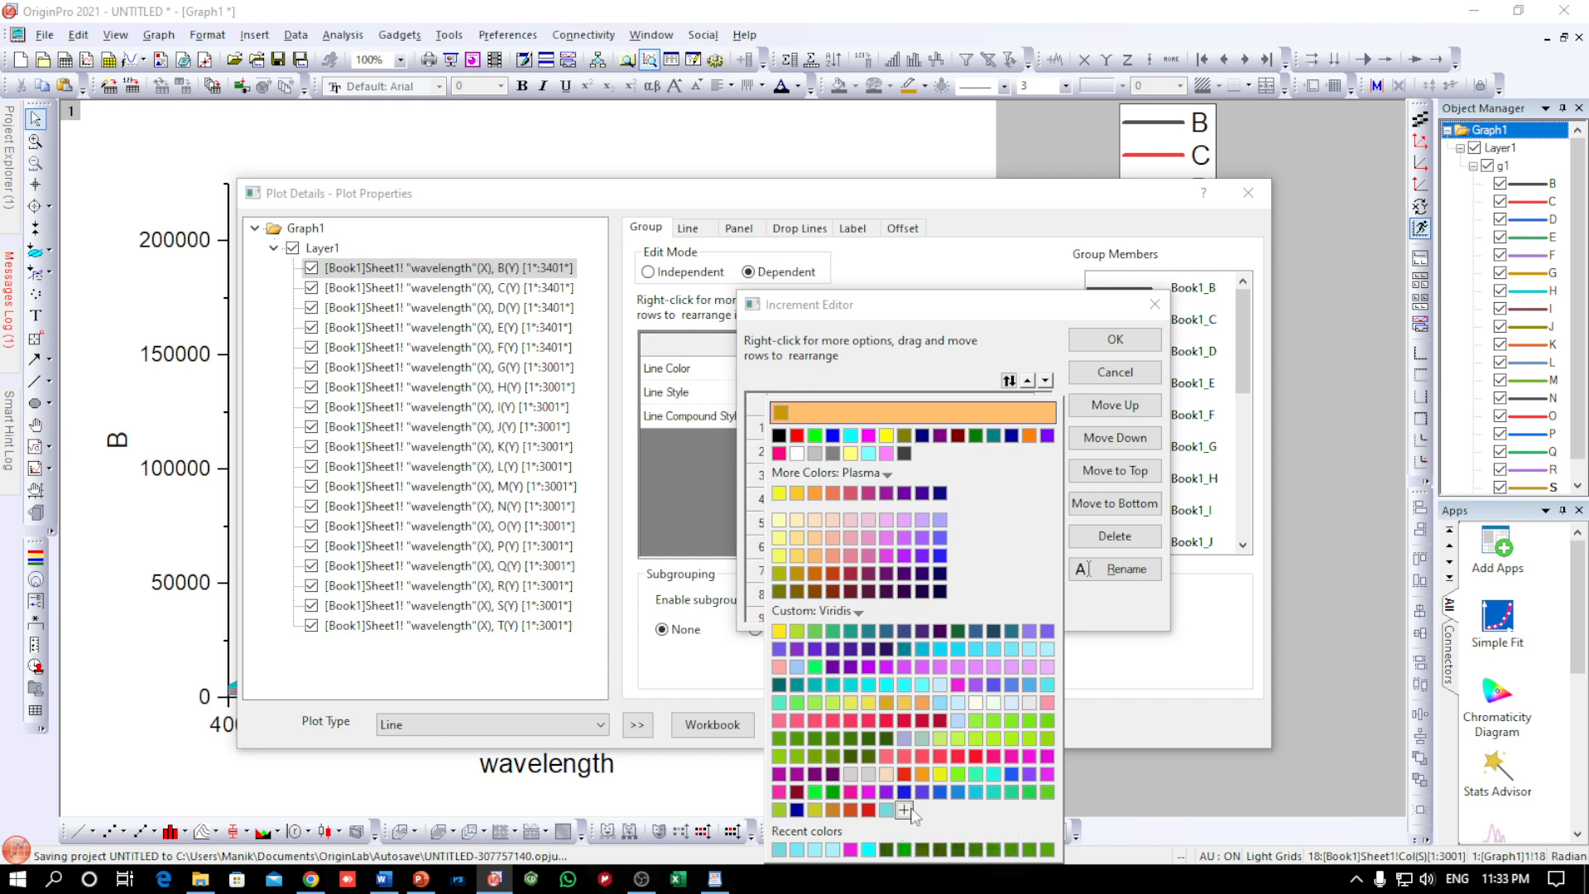
pyautogui.click(885, 810)
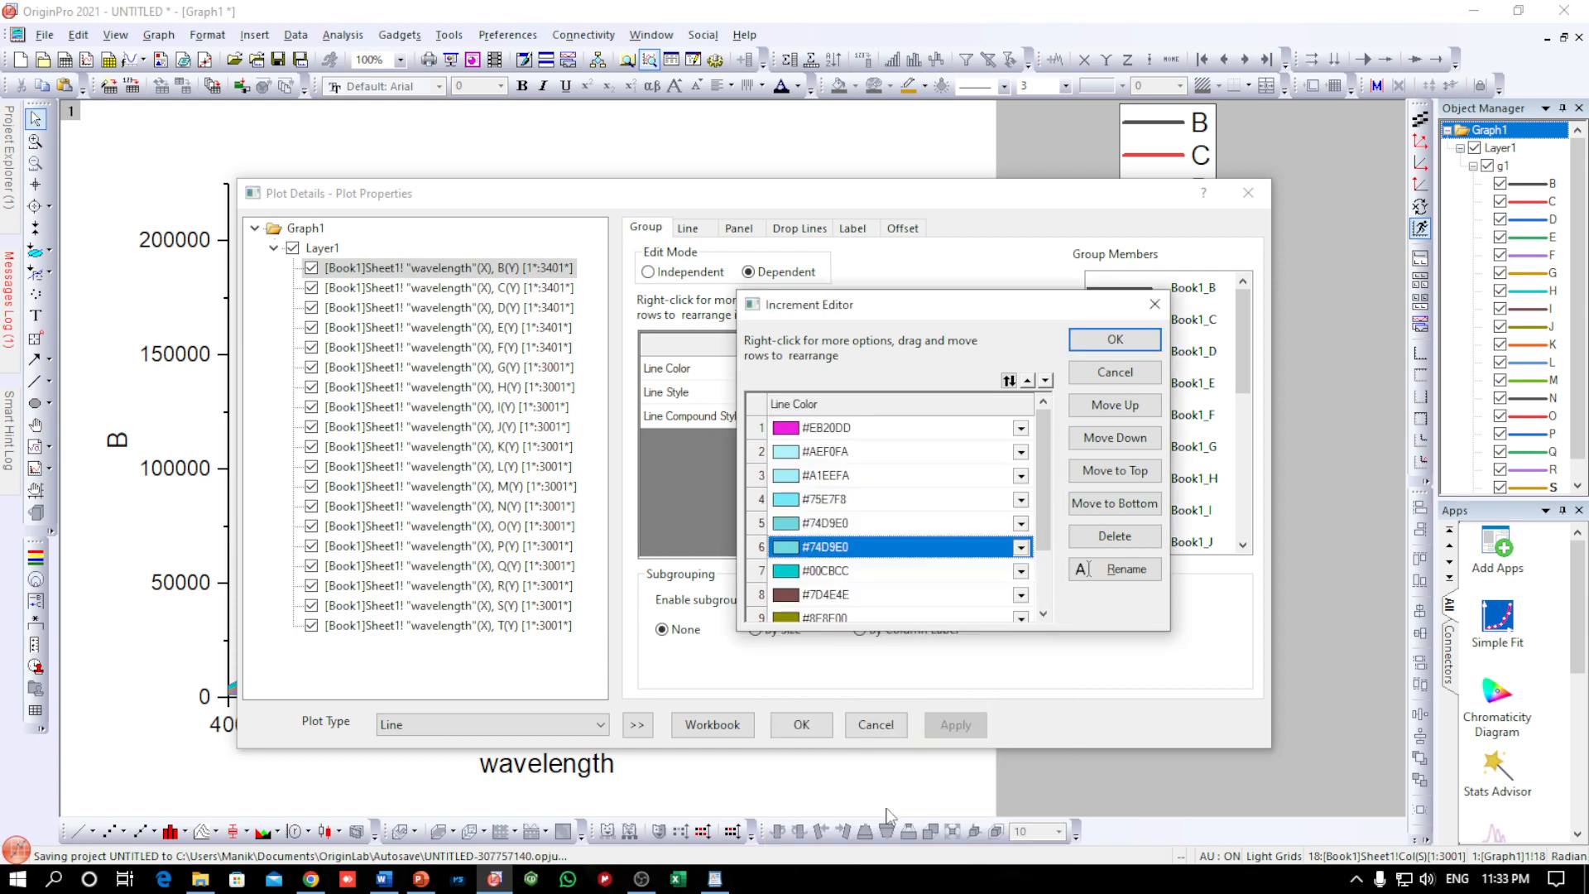
# Define custom colour #6AE9E5 for the sixth line in the colour increment list
pyautogui.click(786, 548)
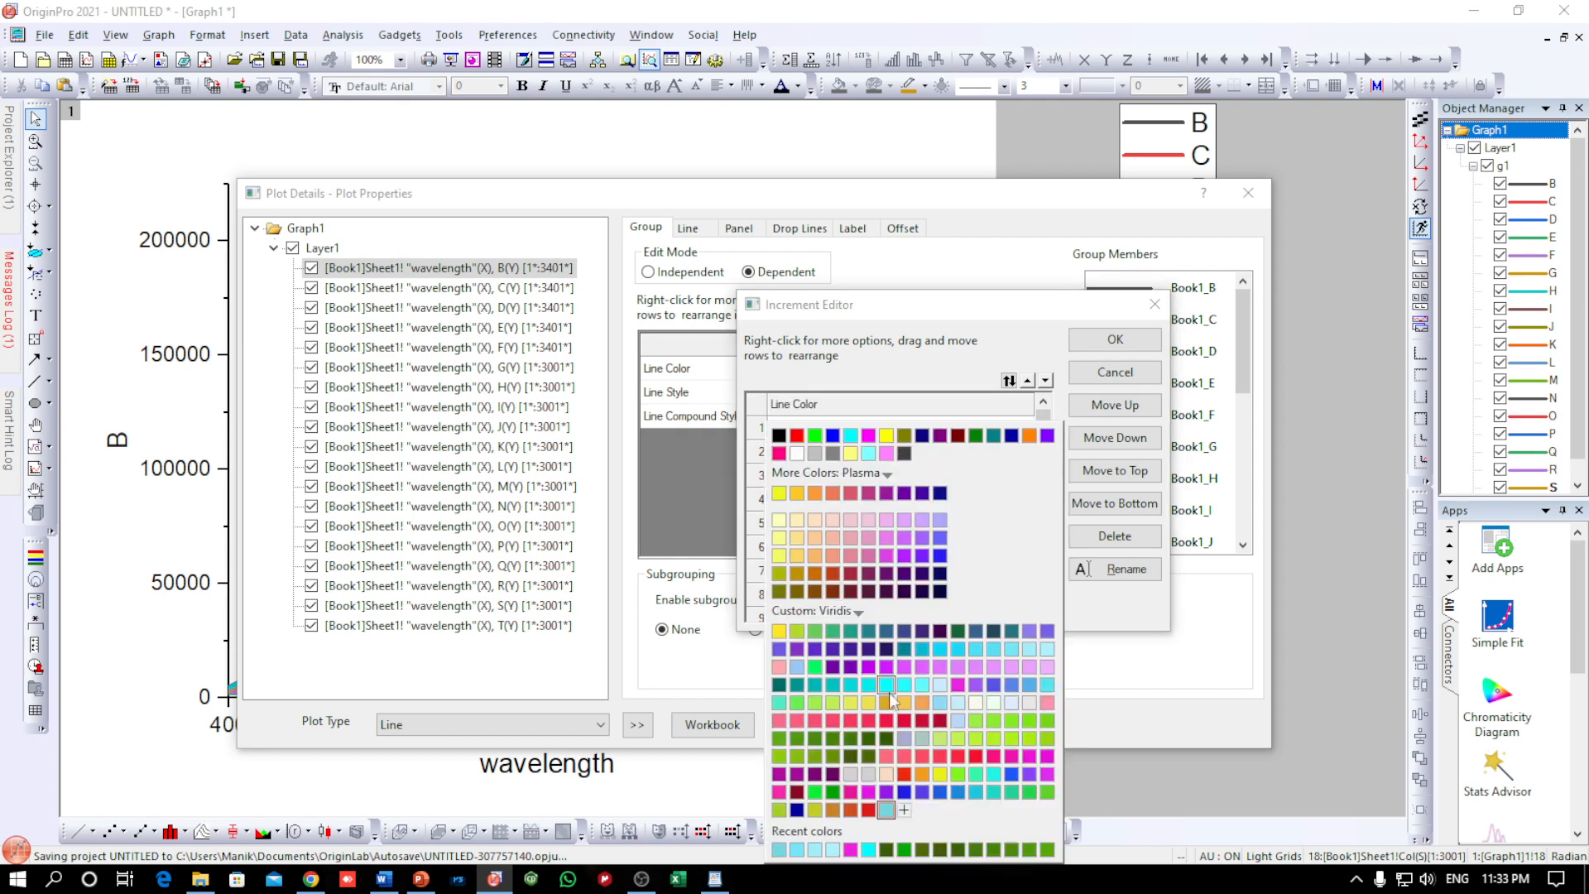
pyautogui.click(904, 810)
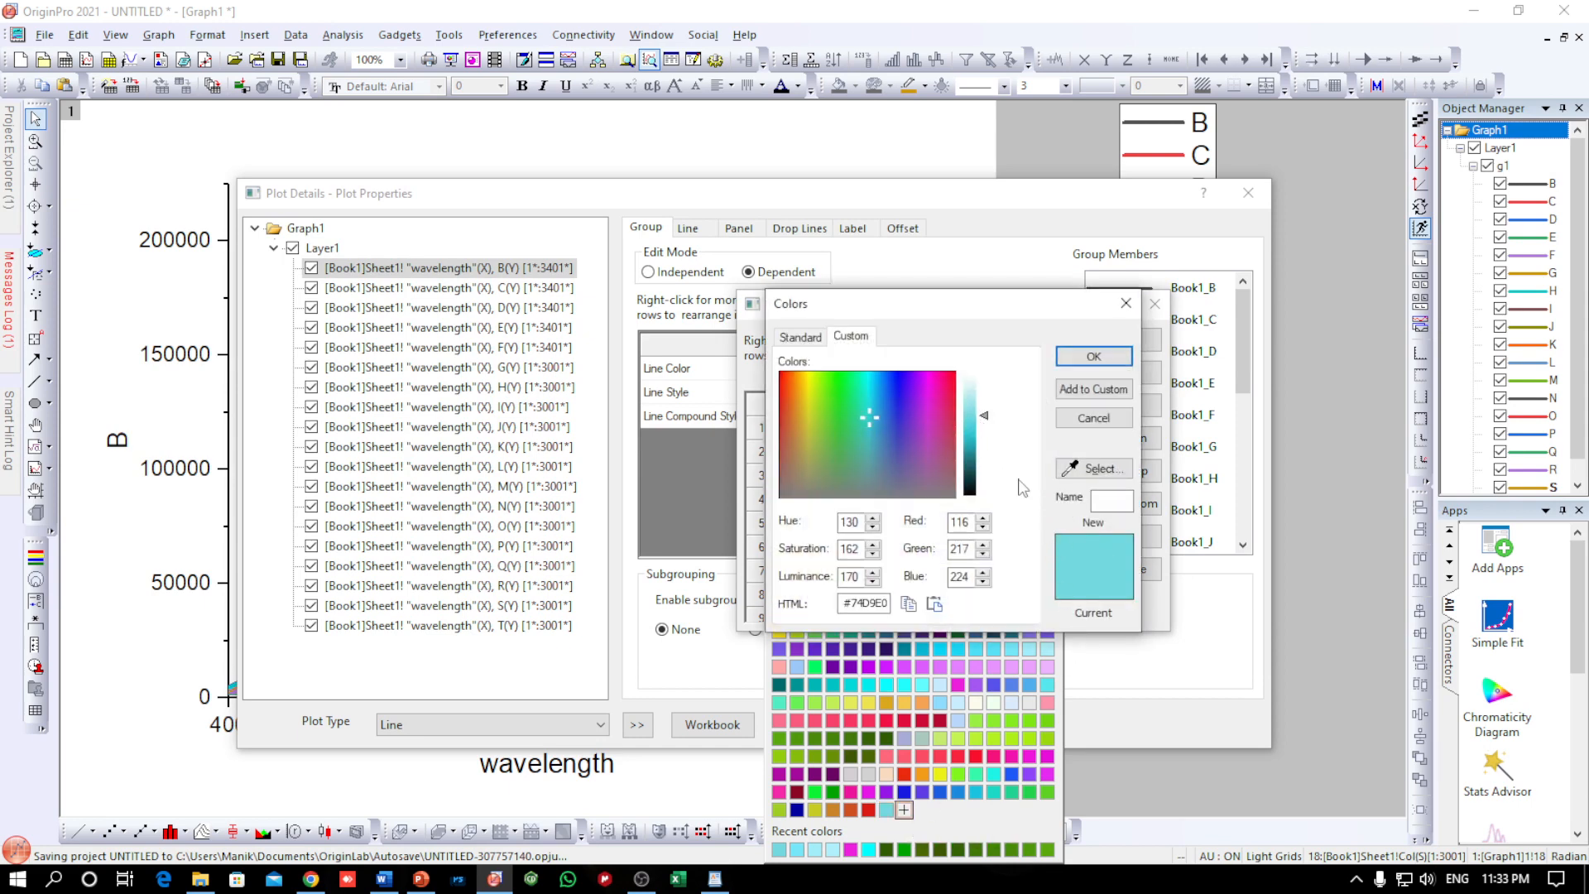
pyautogui.moveTo(972, 321); pyautogui.dragTo(1186, 341)
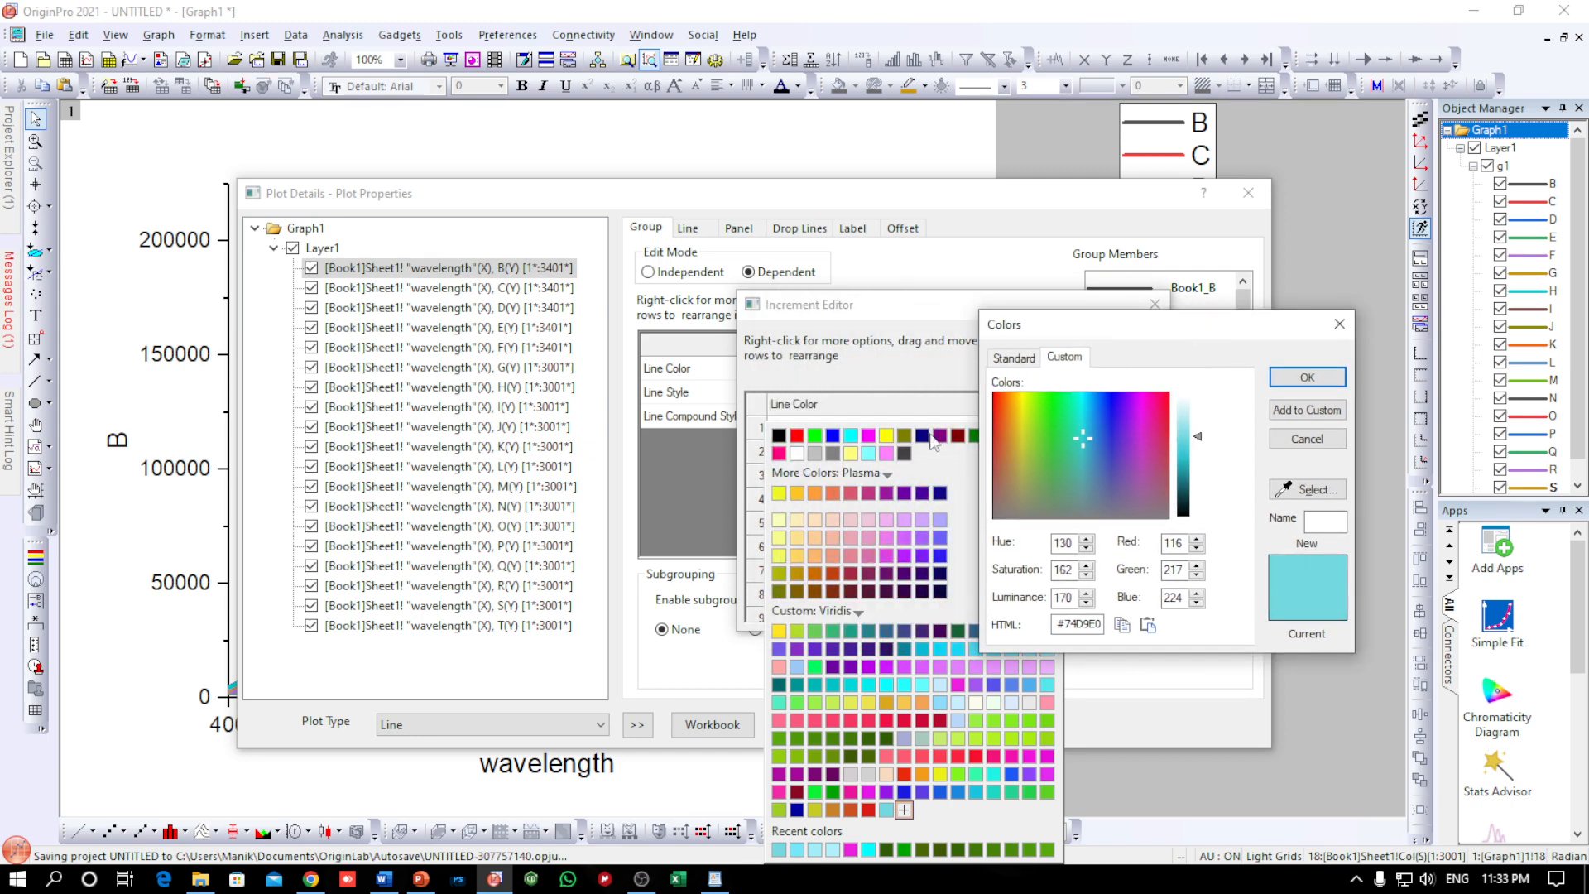
pyautogui.click(1081, 425)
pyautogui.click(1307, 377)
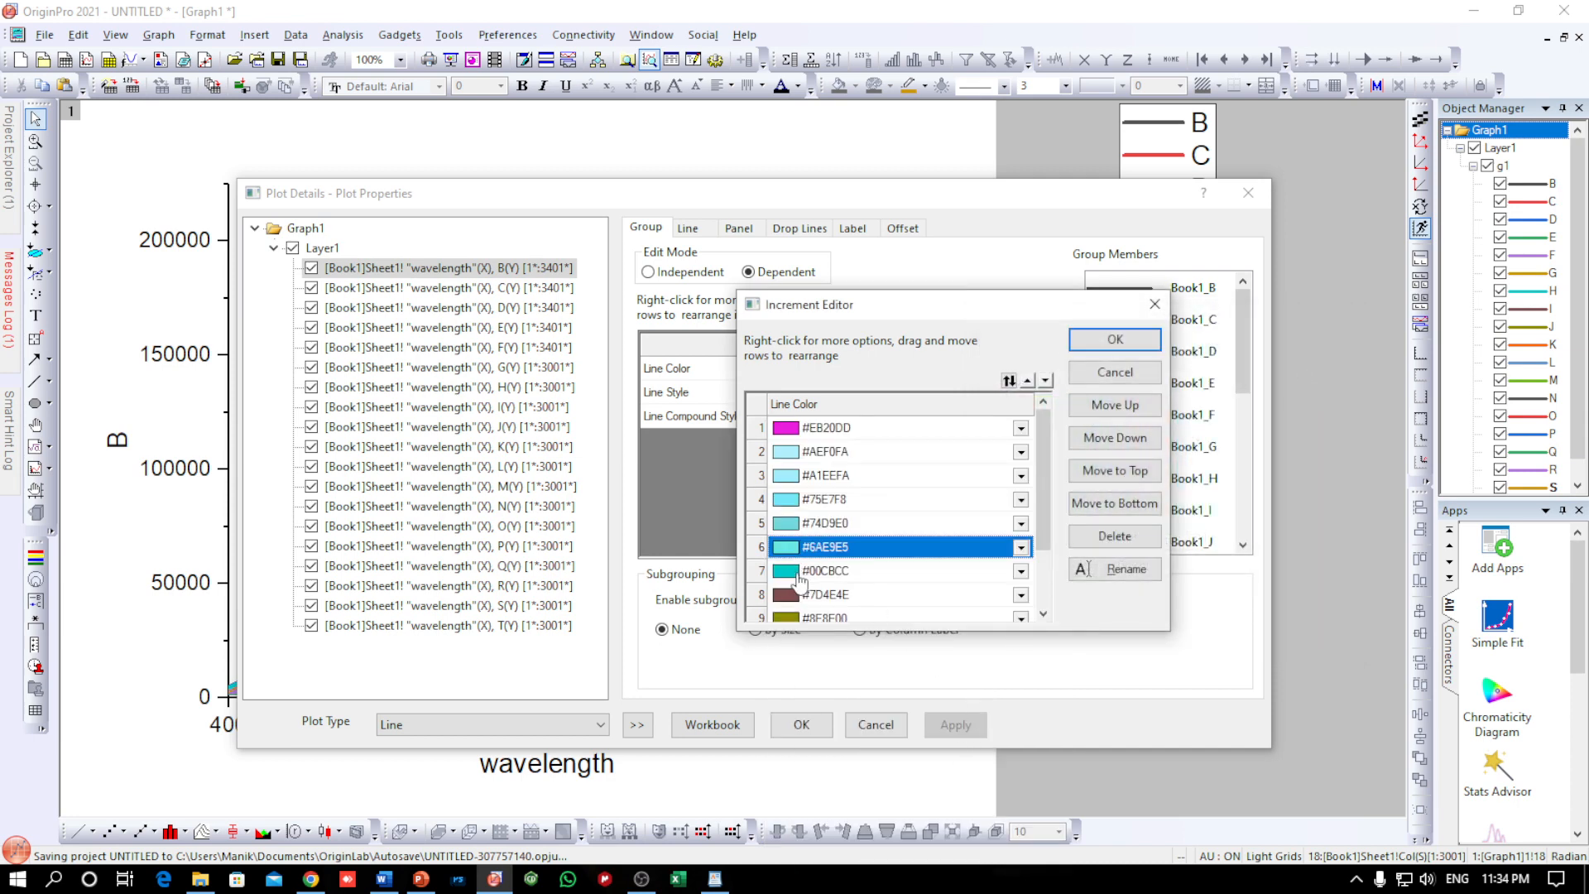
# Reuse the sixth line's colour for the seventh entry, then darken it to custom turquoise #54E5E1
pyautogui.click(791, 577)
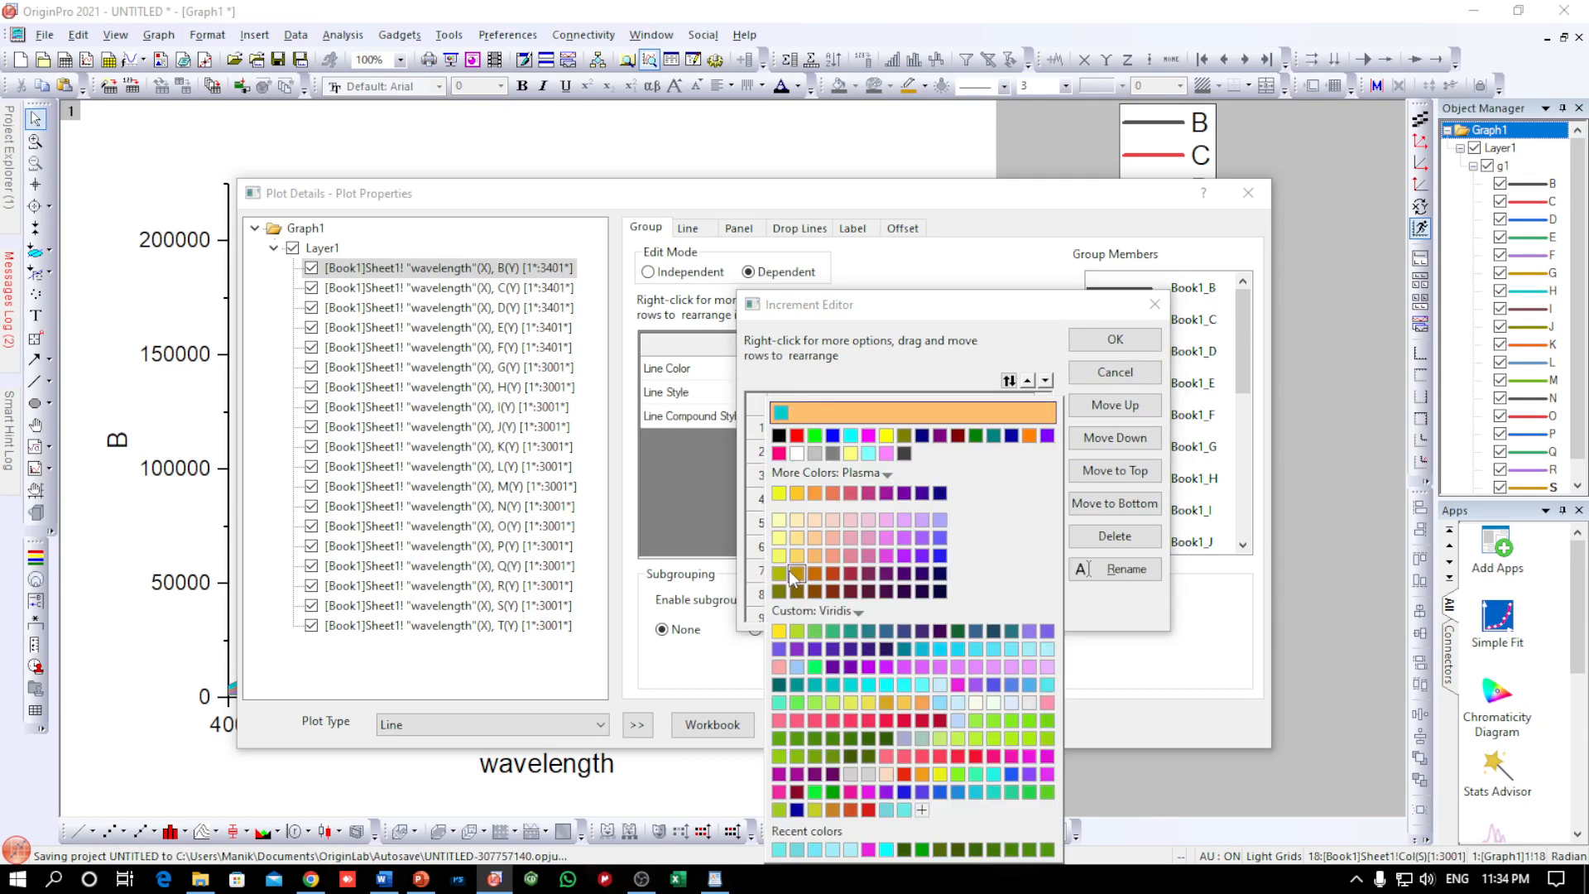
pyautogui.click(910, 813)
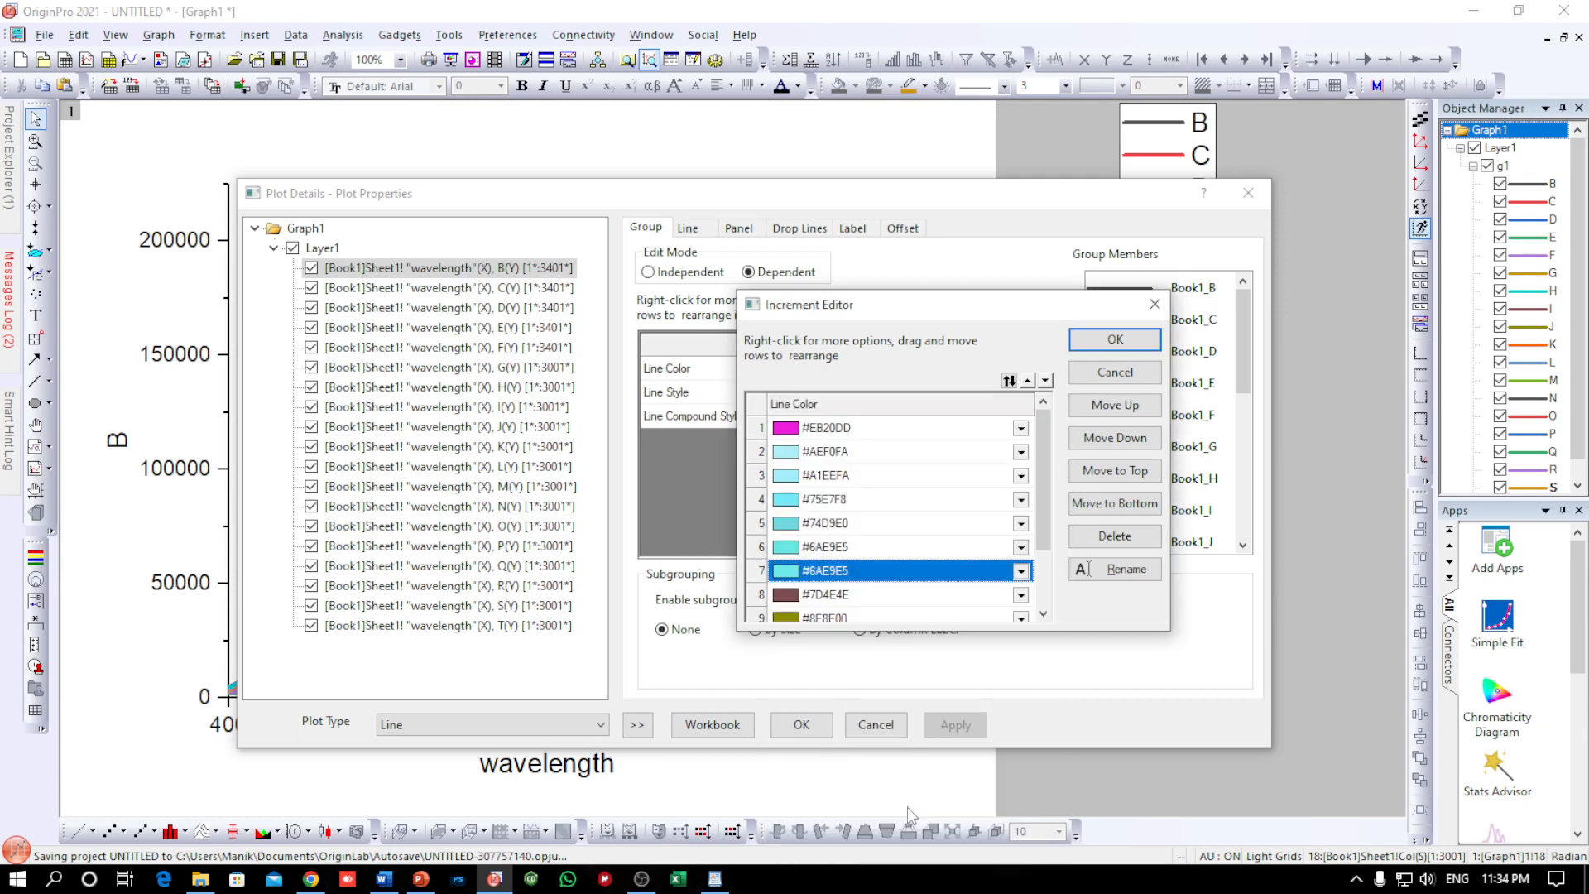
pyautogui.click(795, 575)
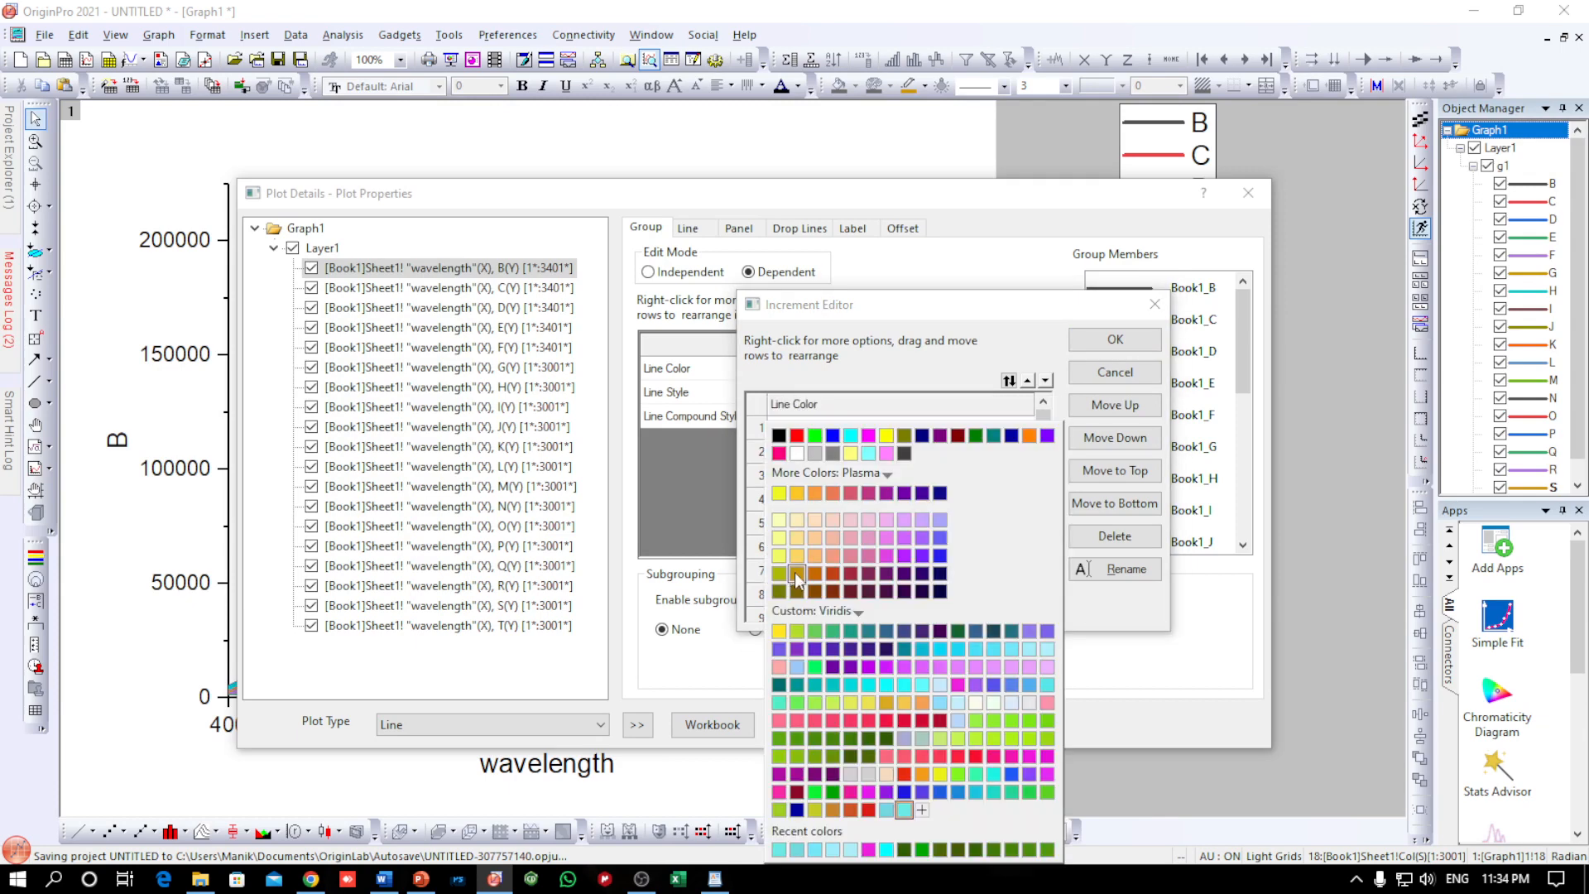
pyautogui.click(921, 810)
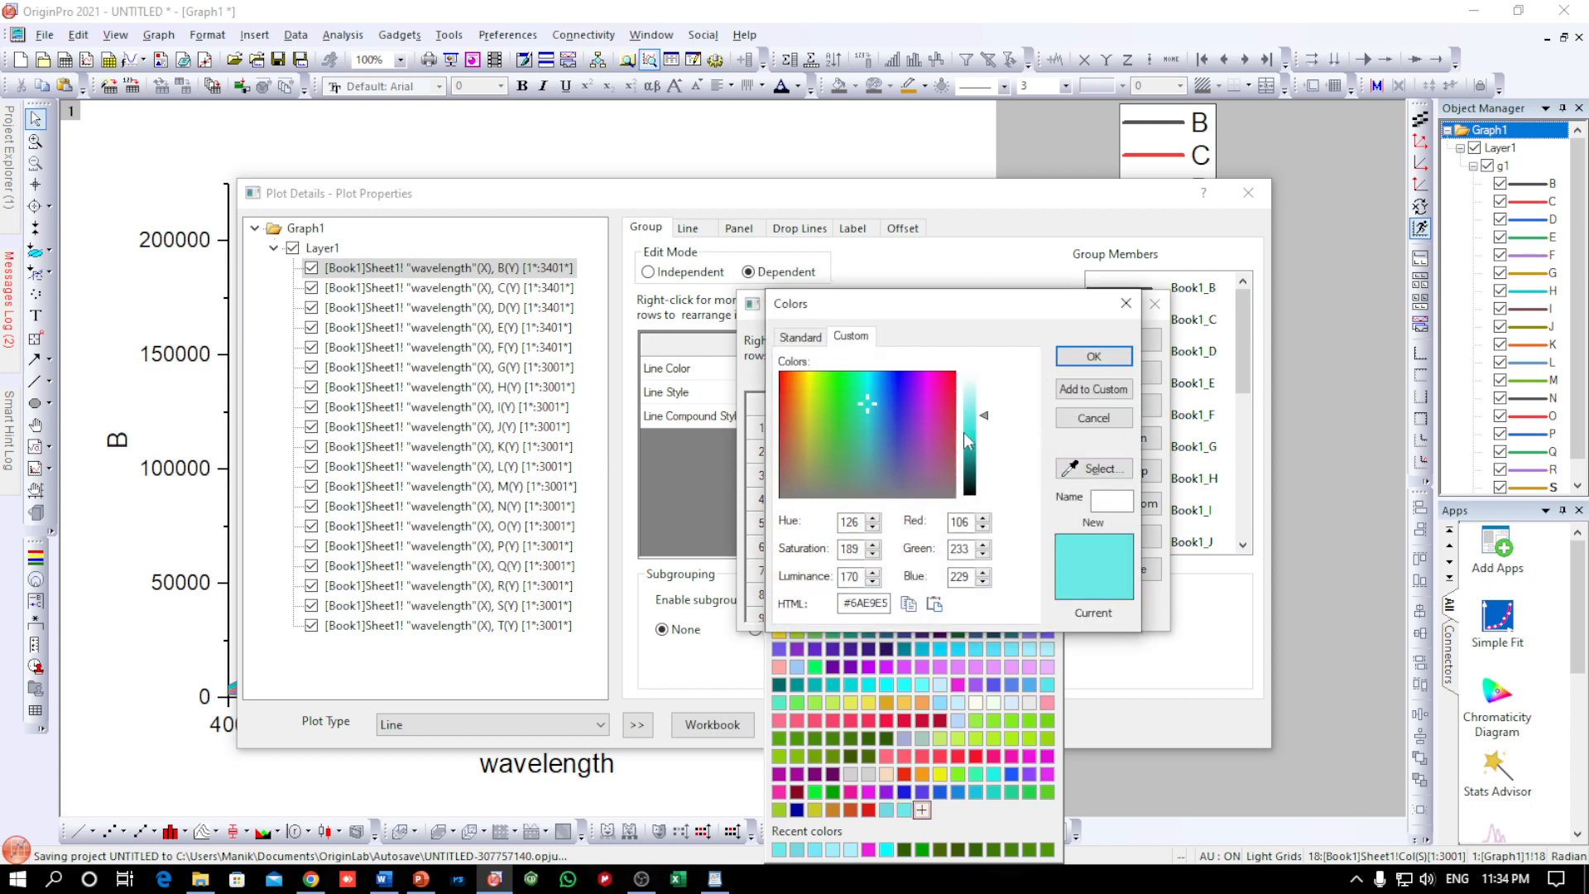
pyautogui.click(1080, 361)
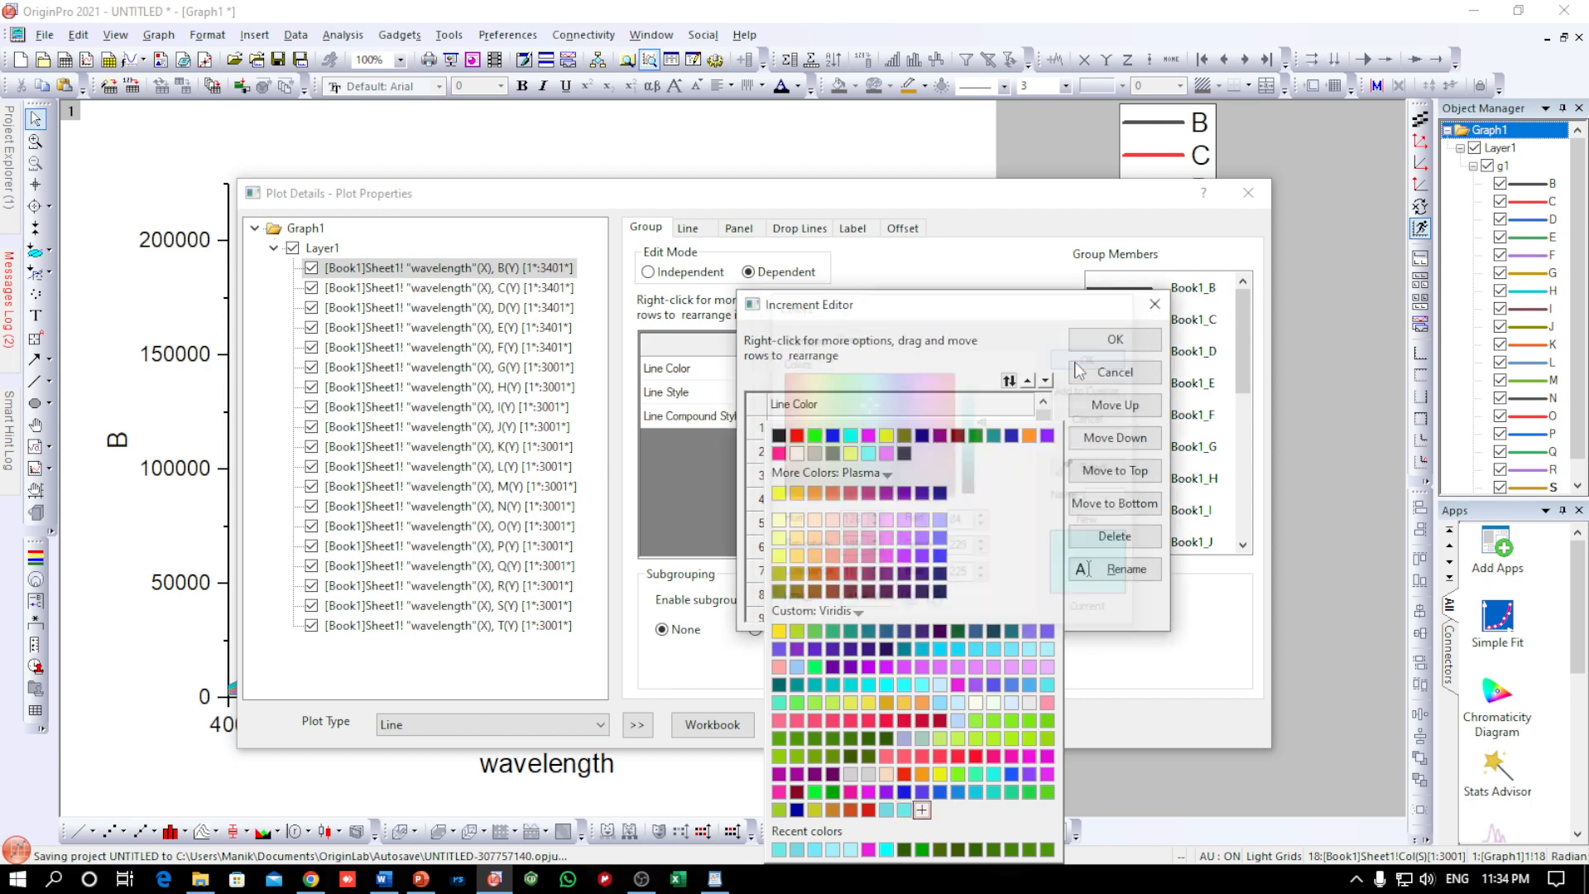
# Give the eighth line the preceding turquoise and darken it slightly to custom colour #46E2DE
pyautogui.click(795, 600)
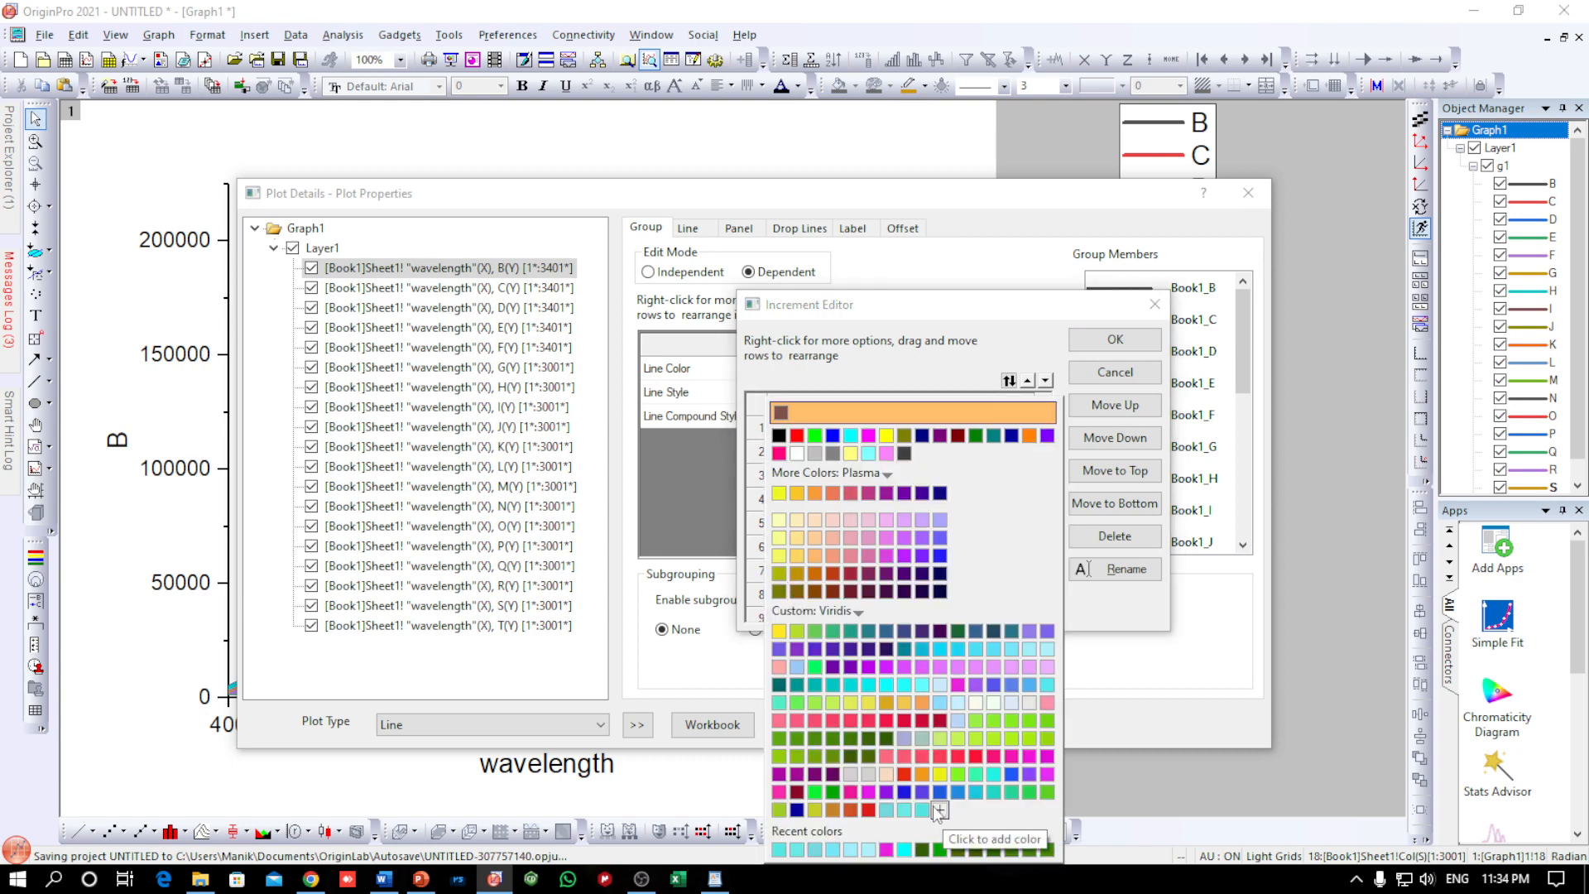
pyautogui.click(921, 809)
pyautogui.click(792, 595)
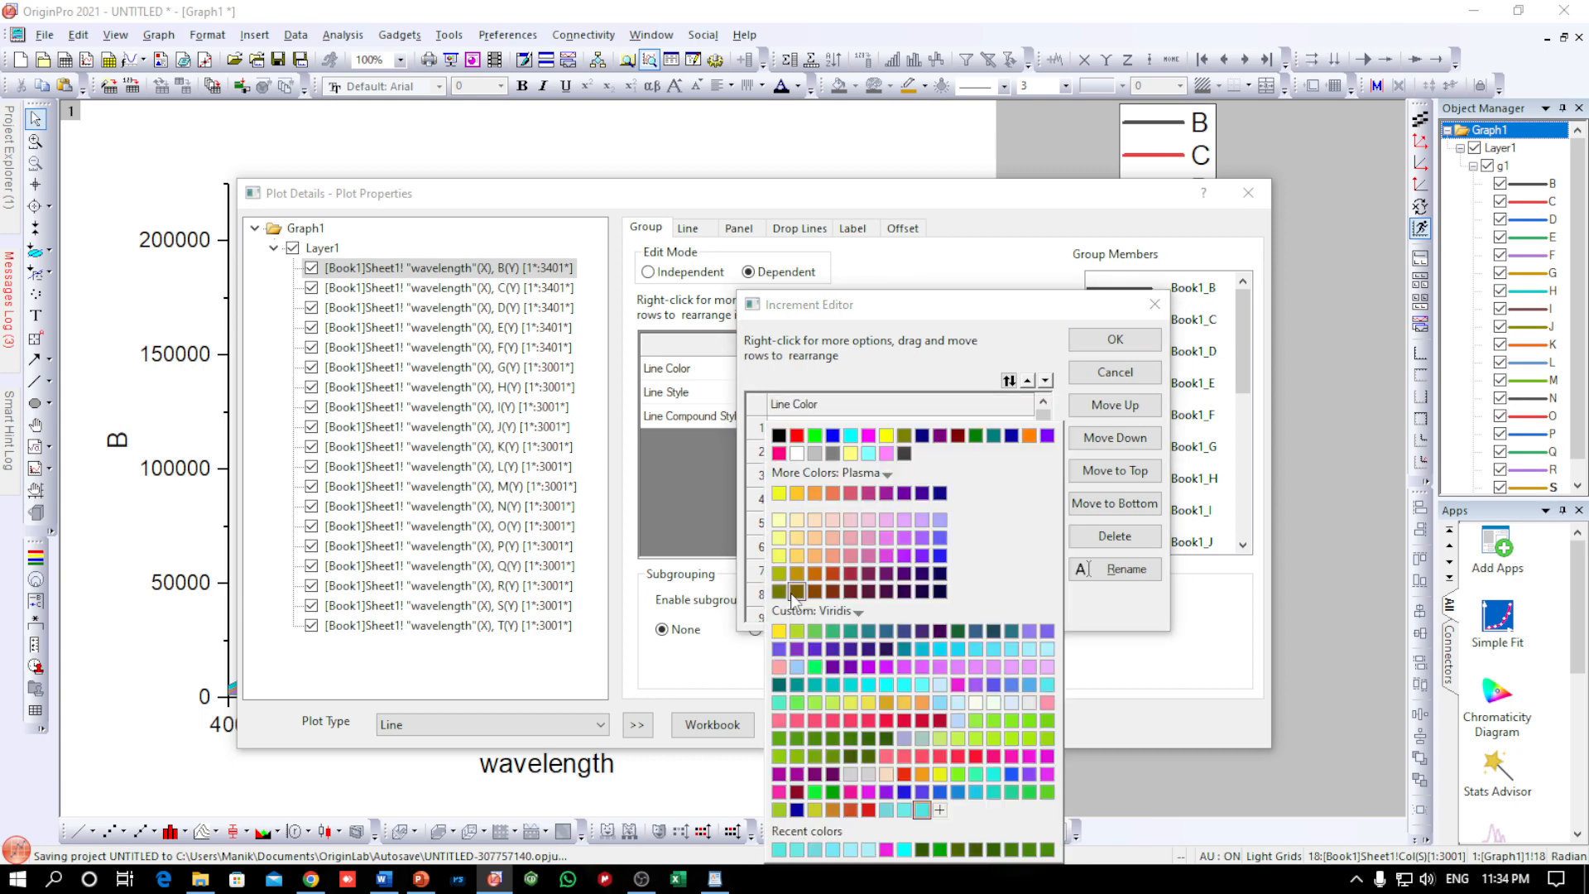
pyautogui.click(940, 810)
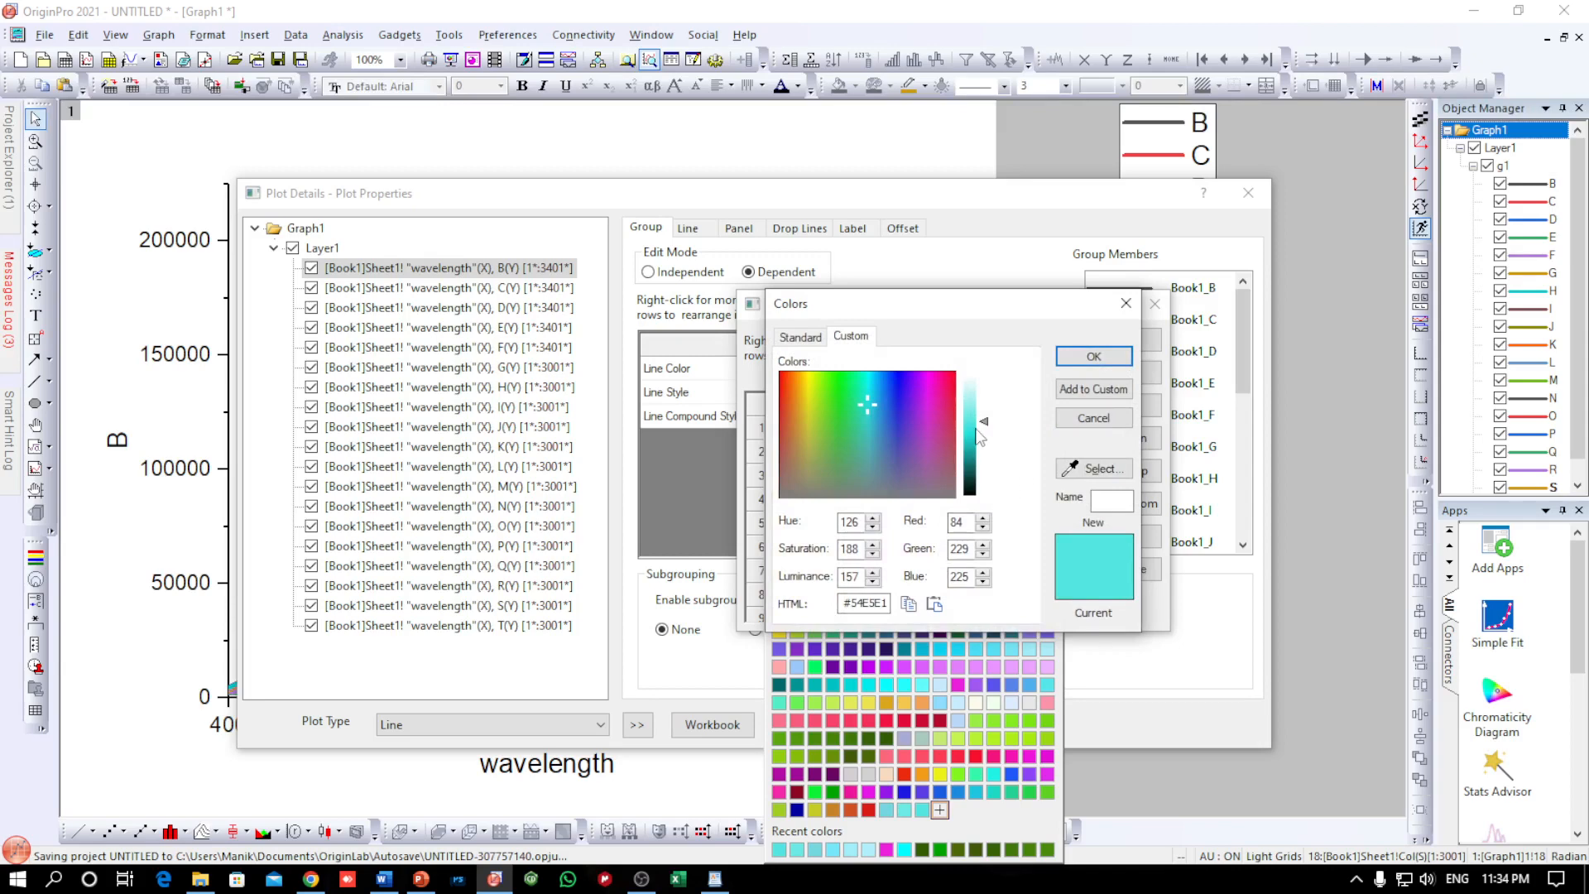
pyautogui.moveTo(979, 436); pyautogui.dragTo(976, 425)
pyautogui.click(1093, 356)
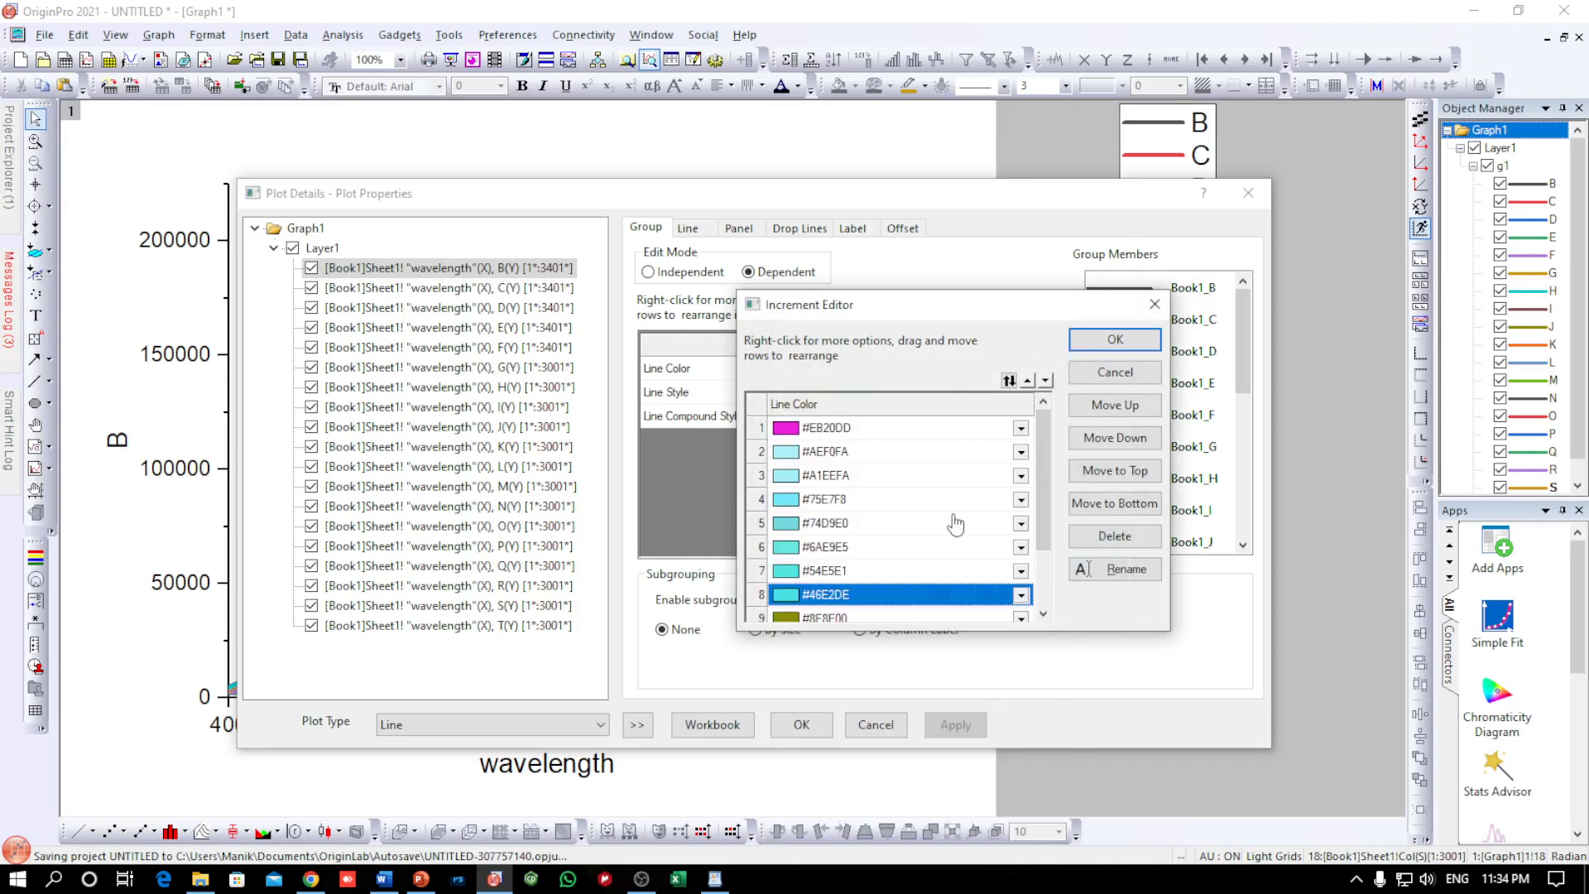
# Set the ninth line colour in the increment list to the darker custom turquoise #21D8D4, starting from the eighth line's colour
pyautogui.moveTo(1048, 495); pyautogui.dragTo(1045, 563)
pyautogui.click(786, 540)
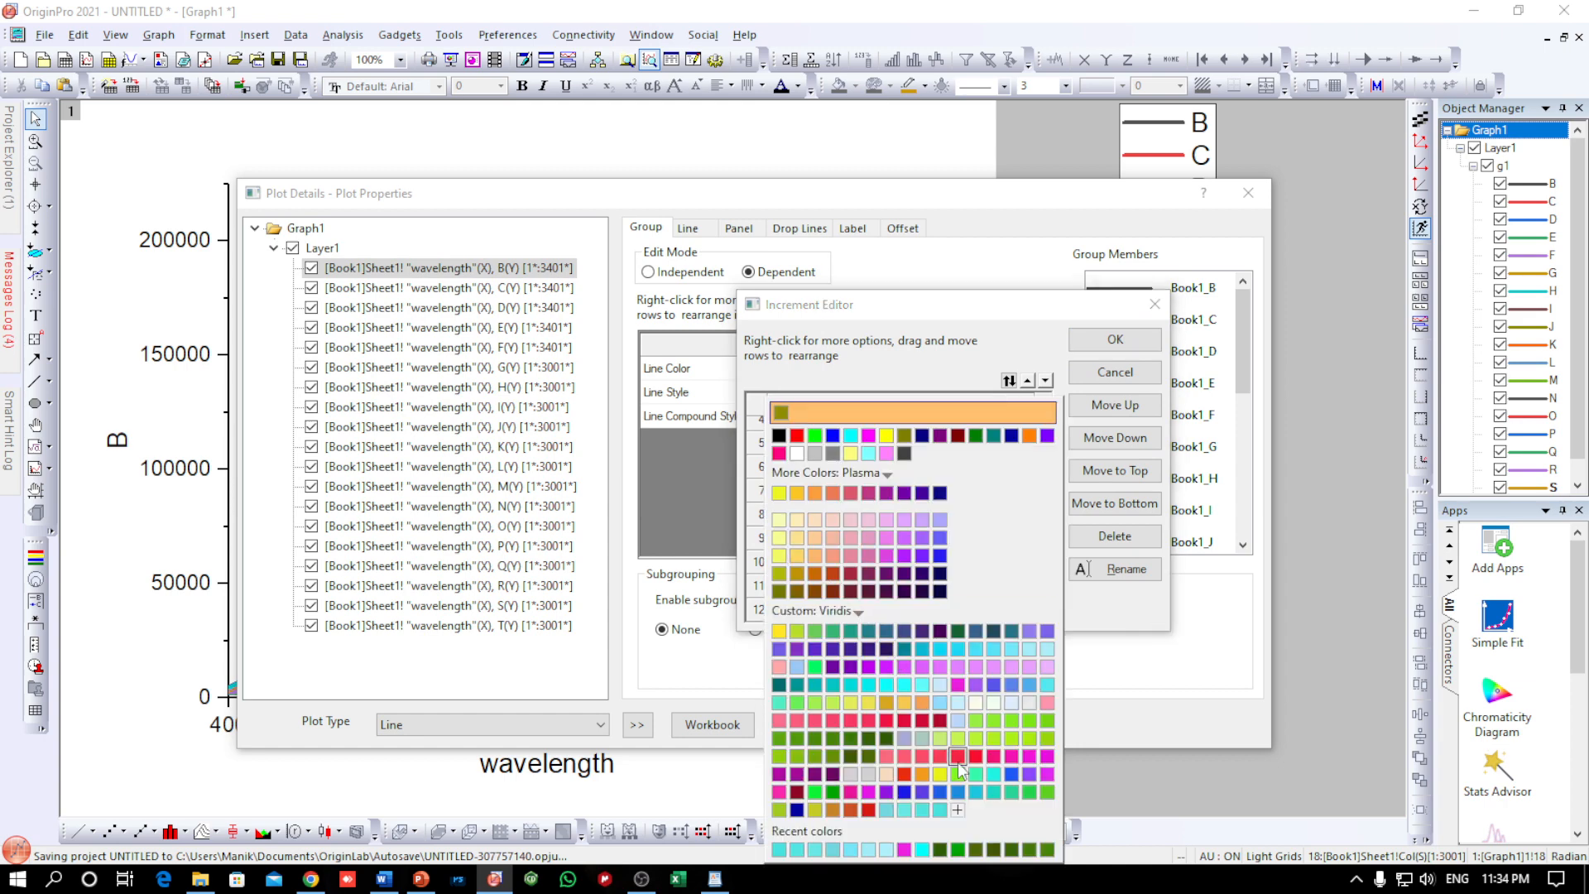
pyautogui.click(947, 804)
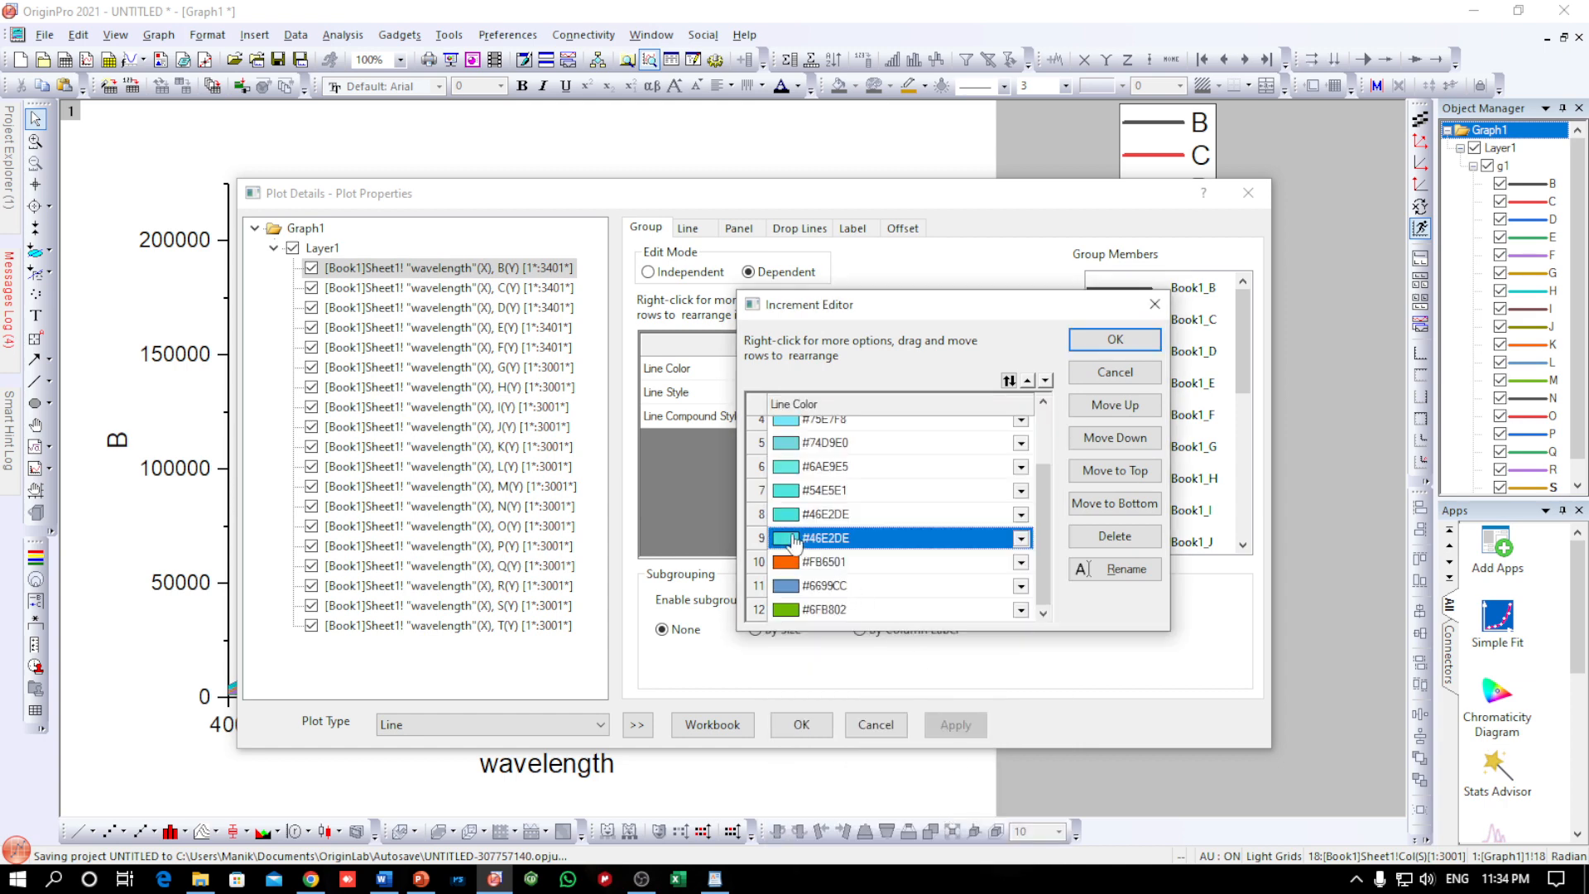
pyautogui.click(793, 540)
pyautogui.click(958, 809)
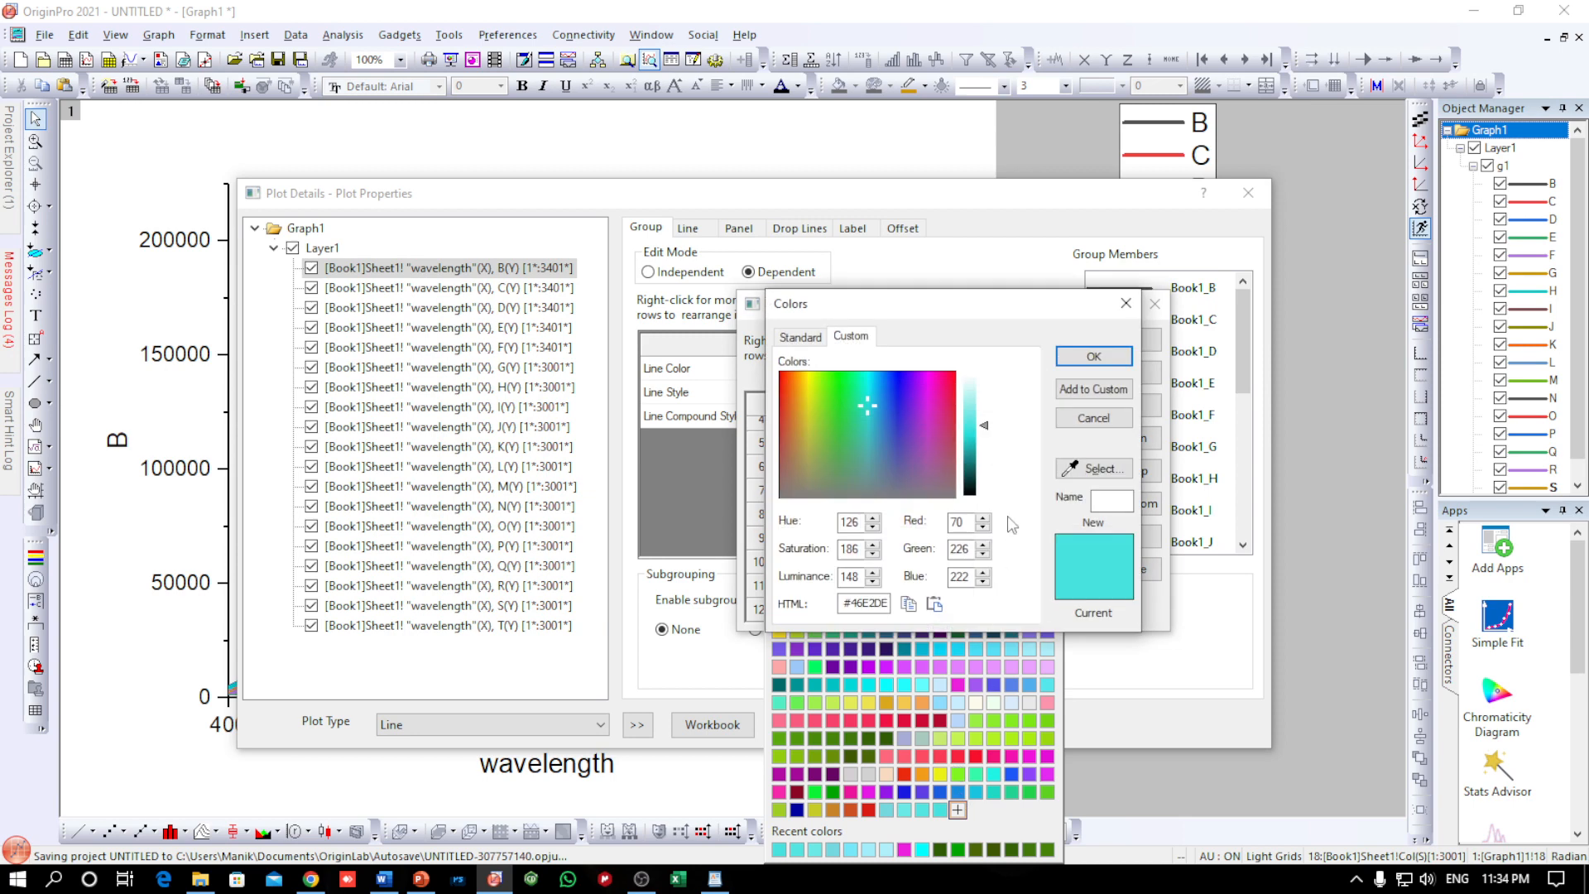
pyautogui.click(975, 448)
pyautogui.click(1079, 360)
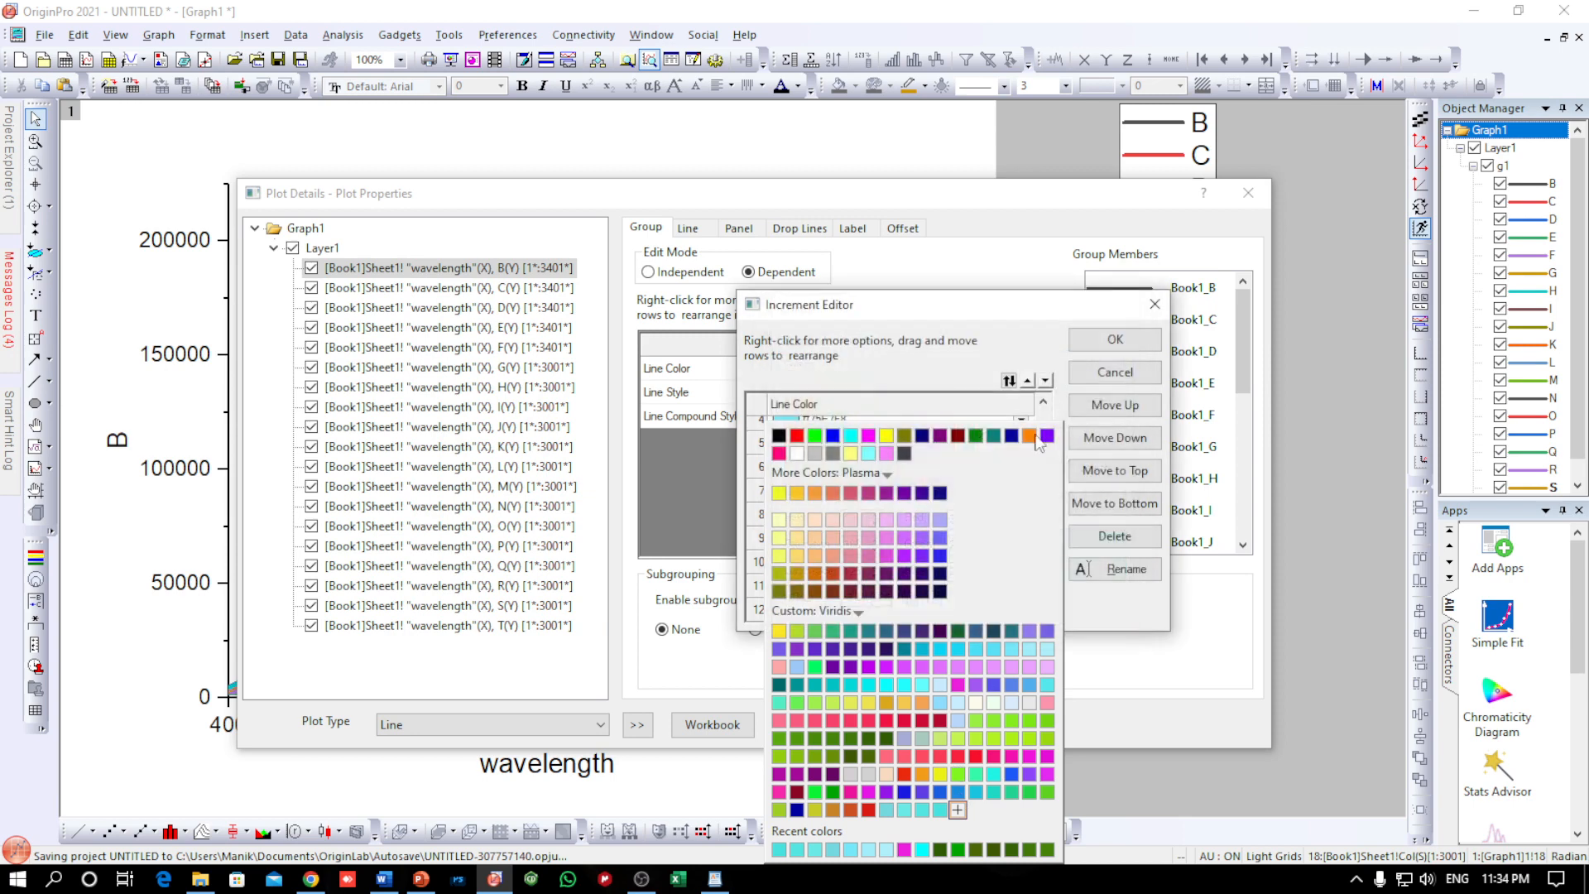
# Set the tenth line colour to custom teal #1BB4B1 by darkening the ninth line's colour
pyautogui.click(790, 562)
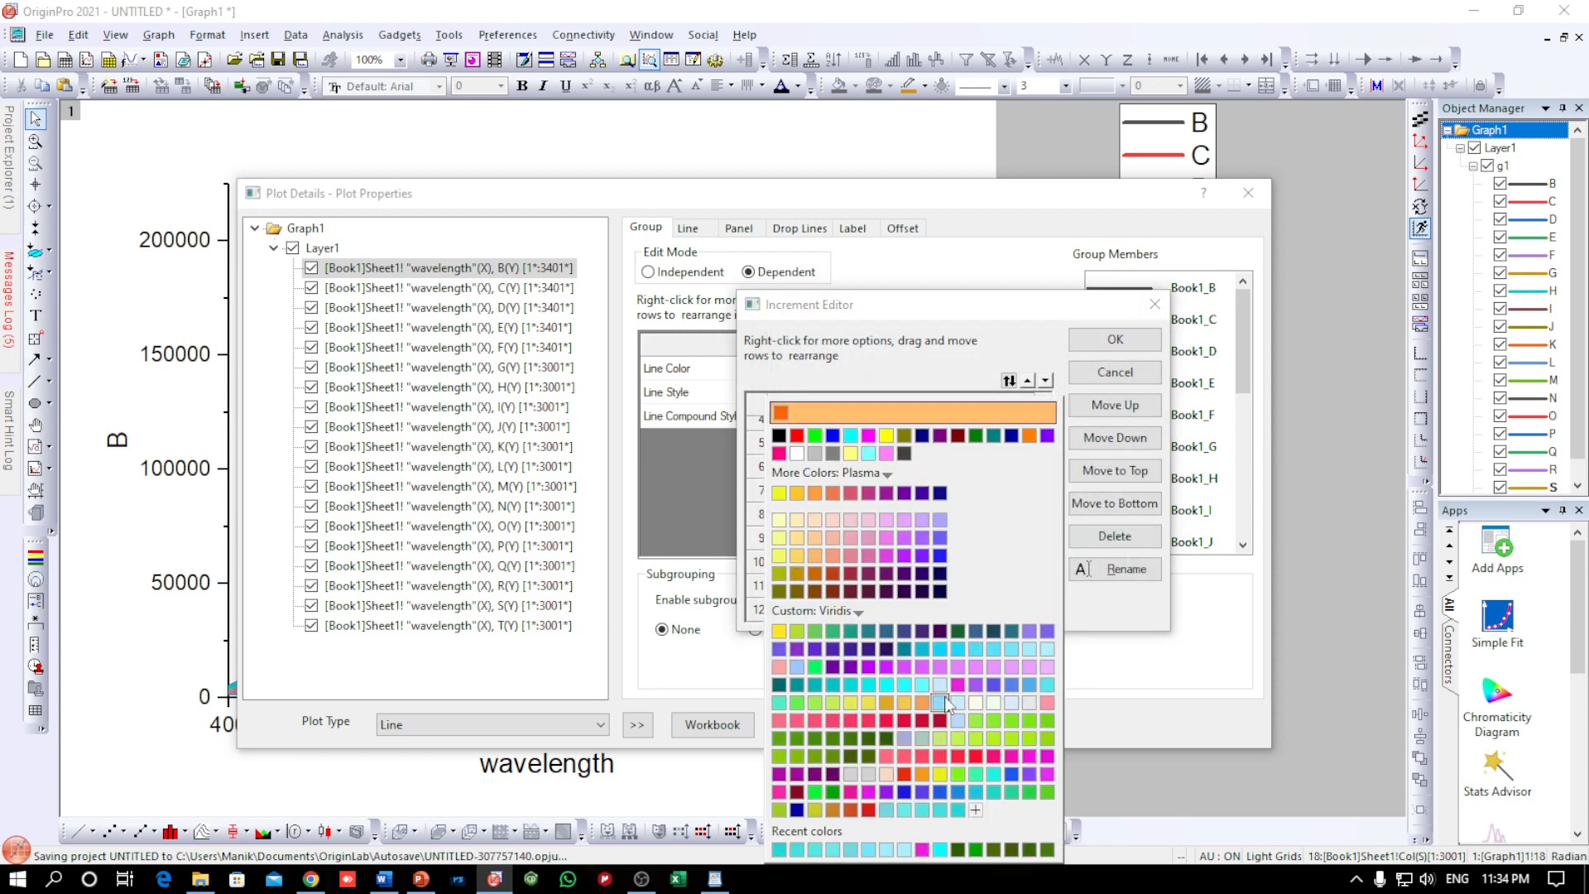
pyautogui.click(958, 810)
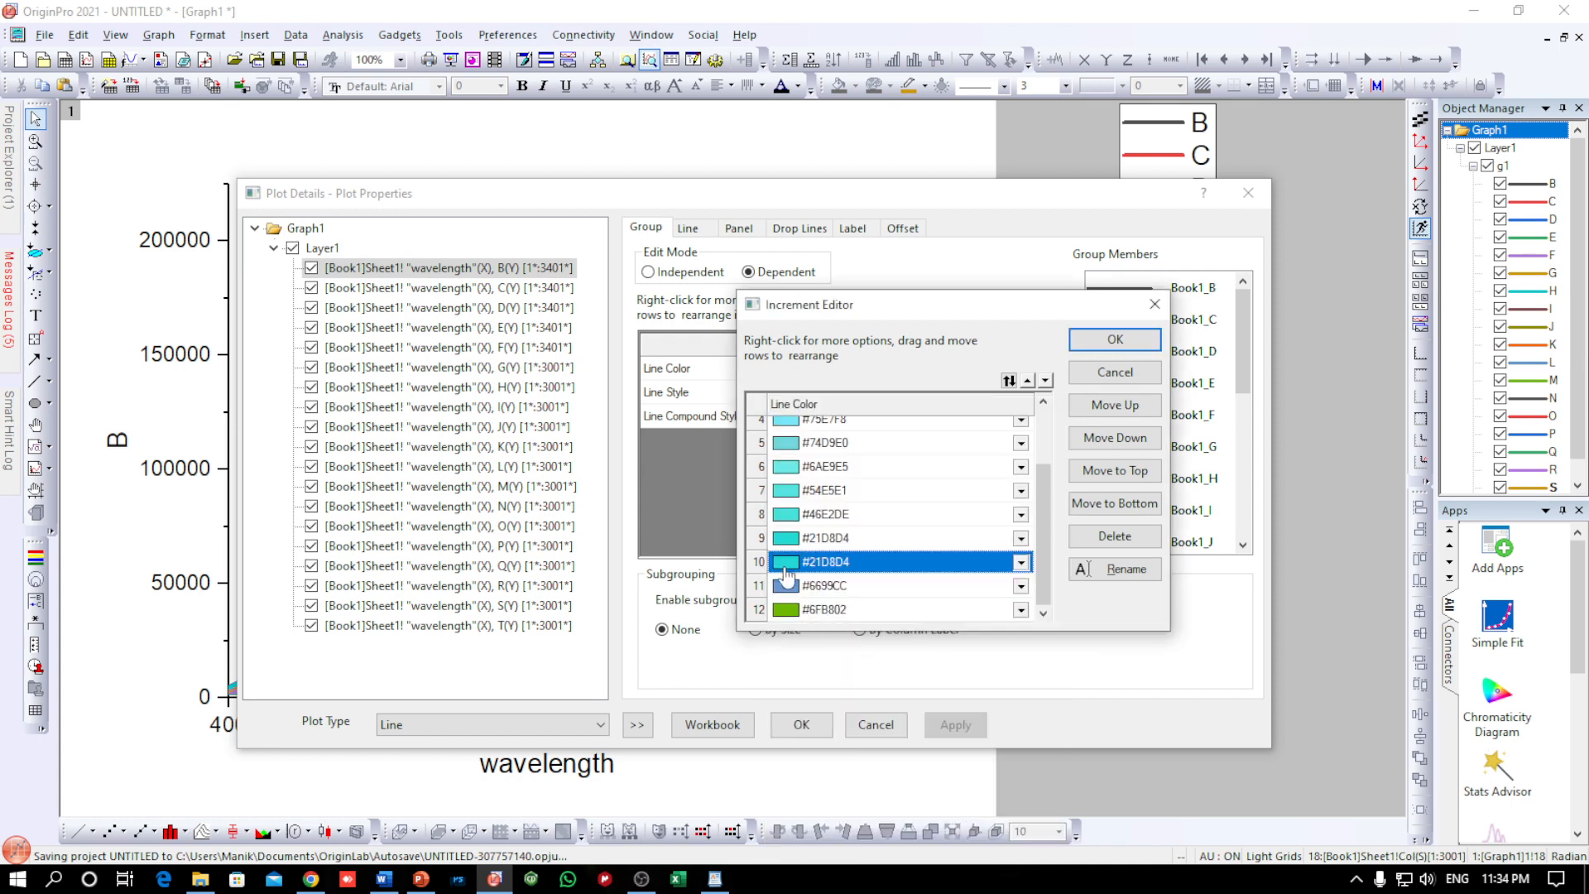
pyautogui.click(849, 621)
pyautogui.click(976, 809)
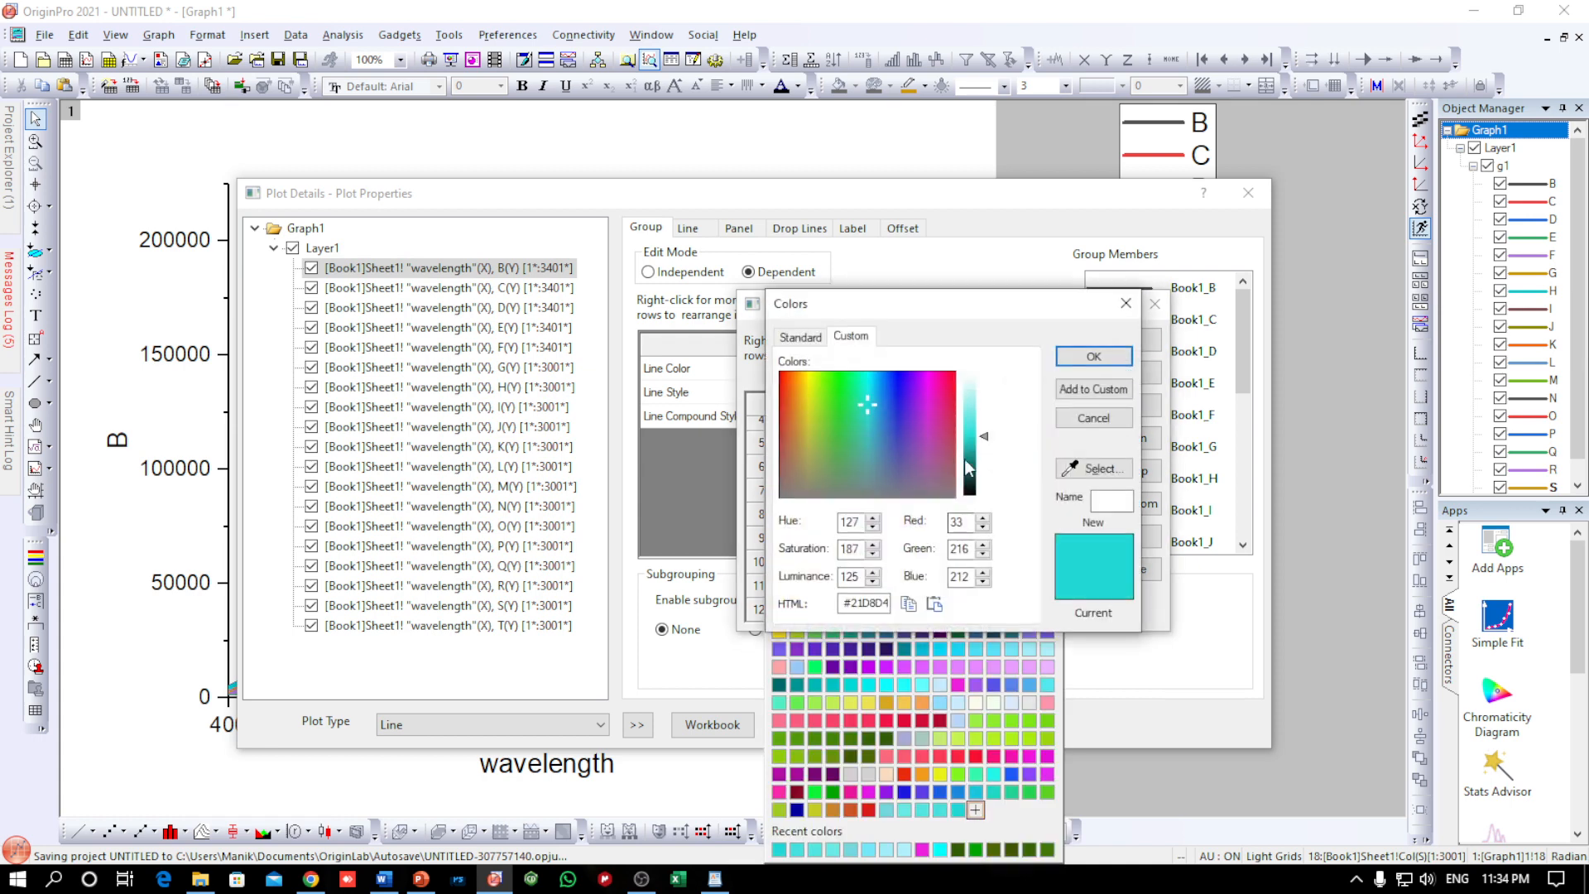
pyautogui.click(972, 455)
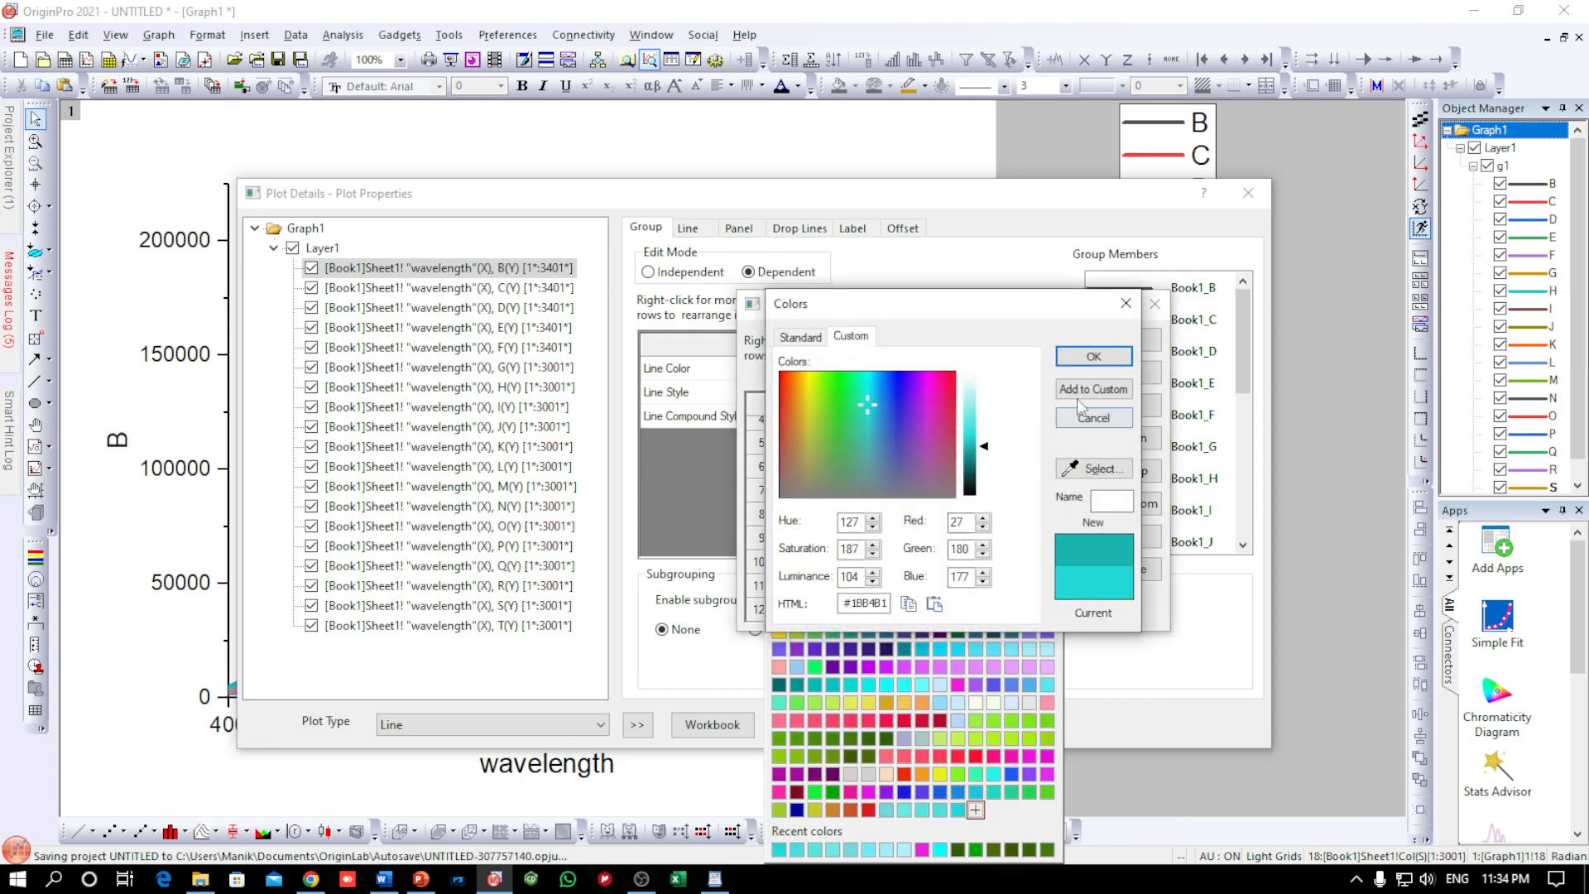
pyautogui.click(1093, 356)
# Set the eleventh line colour to custom teal #18A29F by darkening the tenth line's colour
pyautogui.click(794, 589)
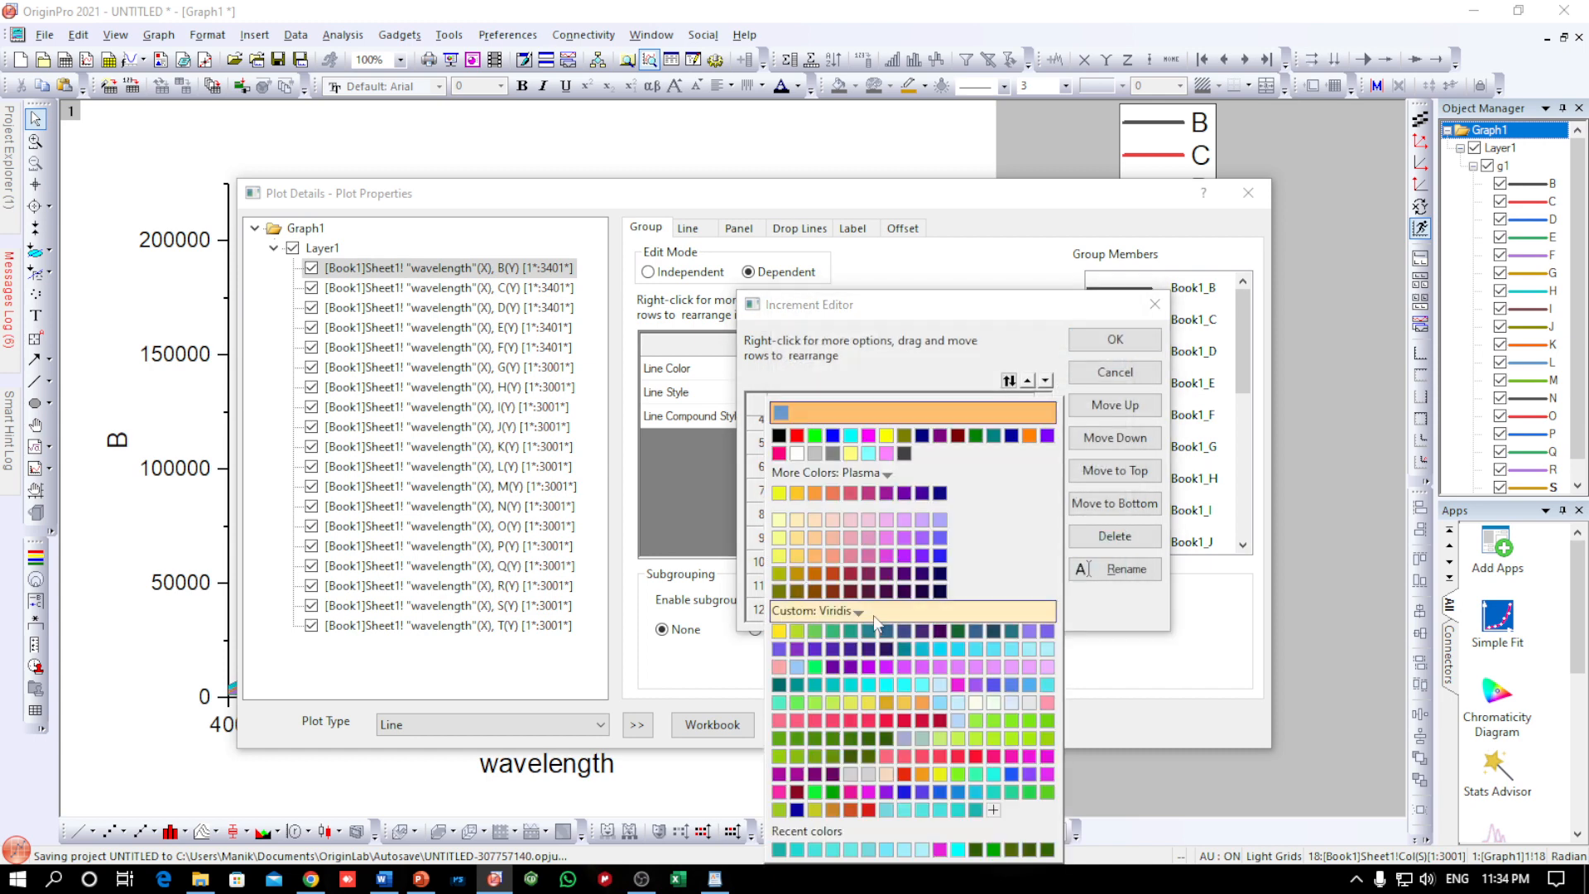
pyautogui.click(982, 808)
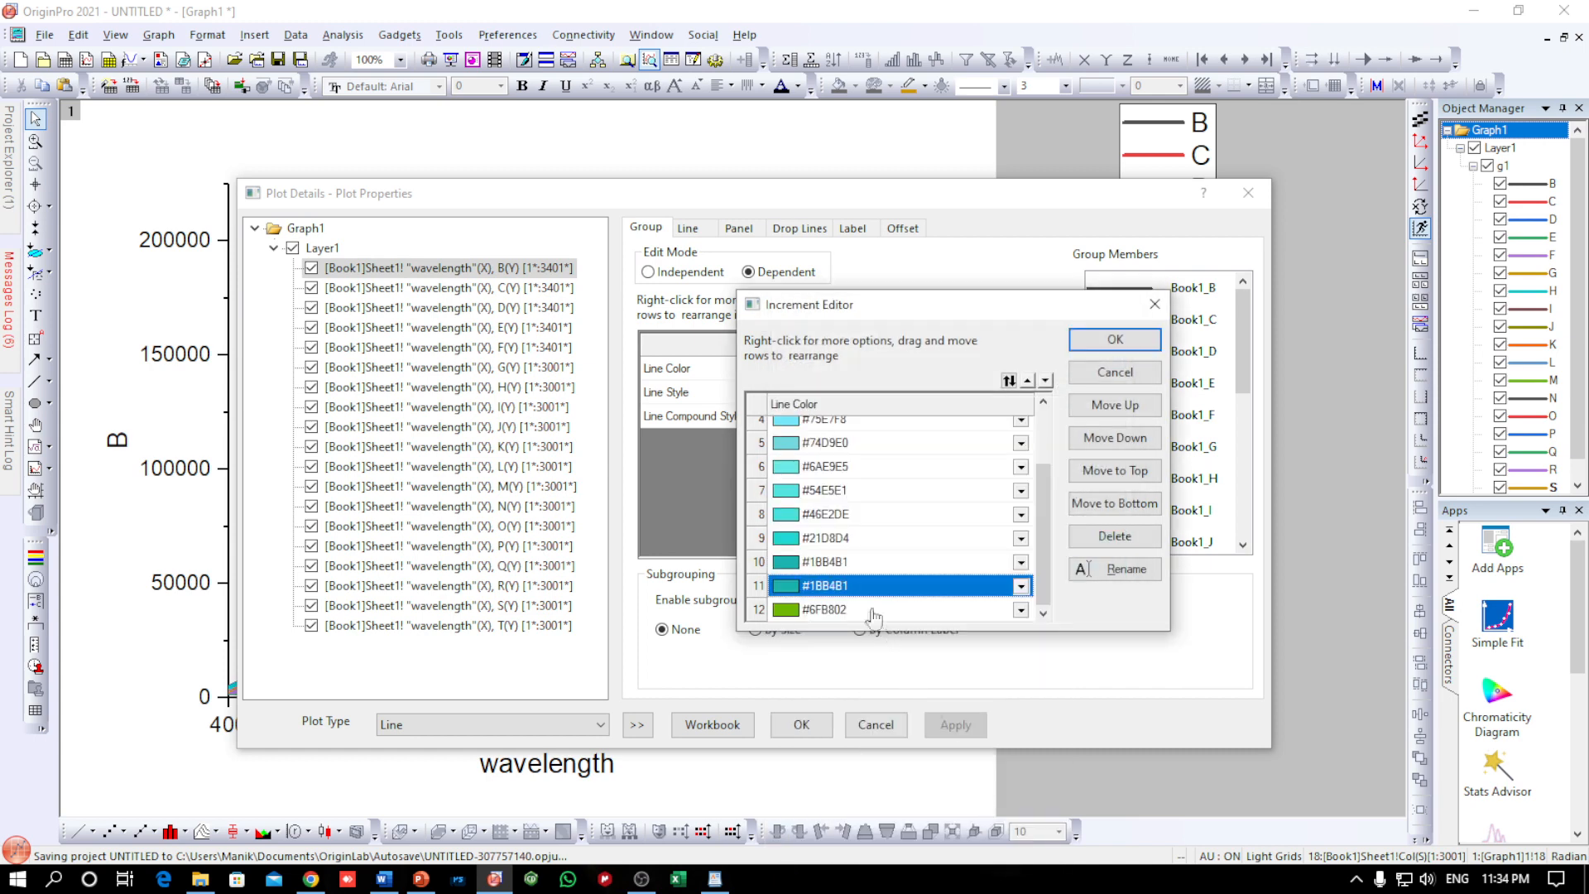
pyautogui.click(790, 589)
pyautogui.click(994, 809)
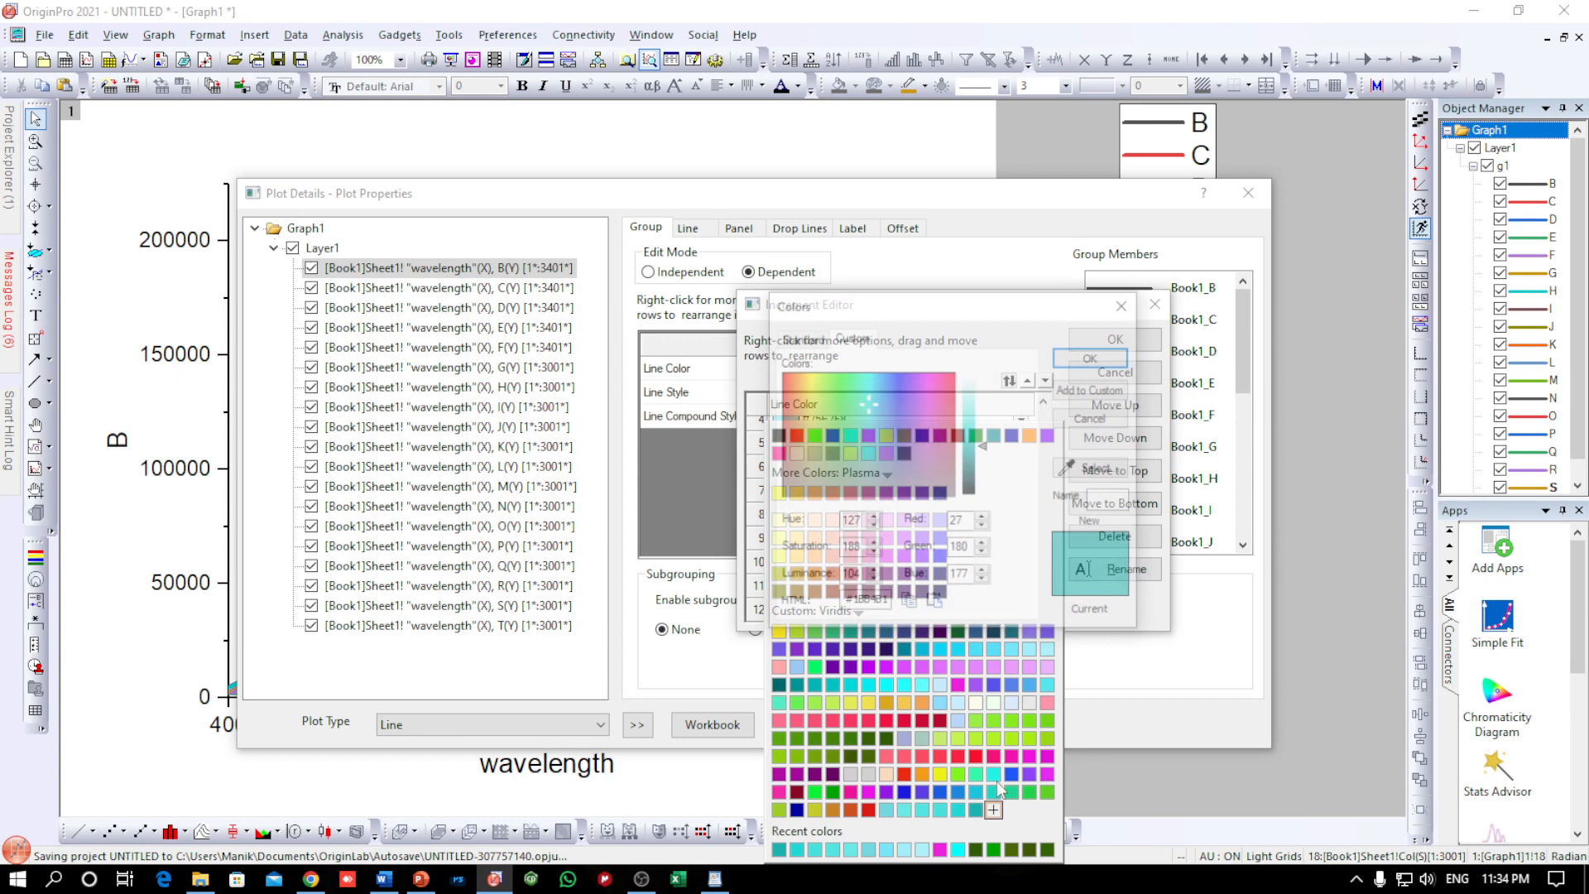
pyautogui.click(975, 468)
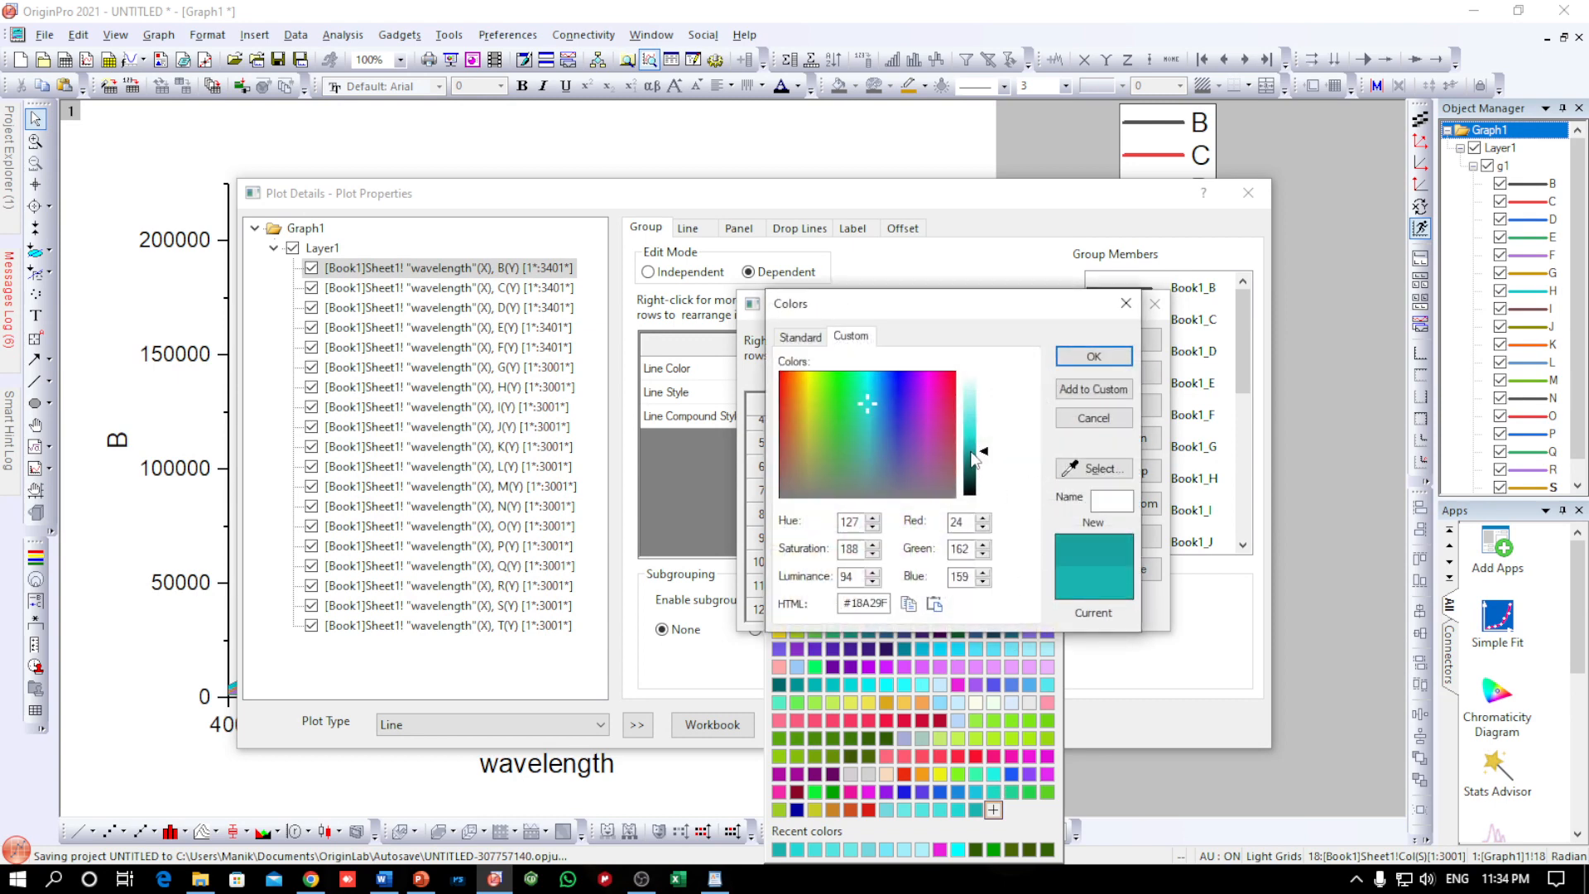
pyautogui.click(1076, 358)
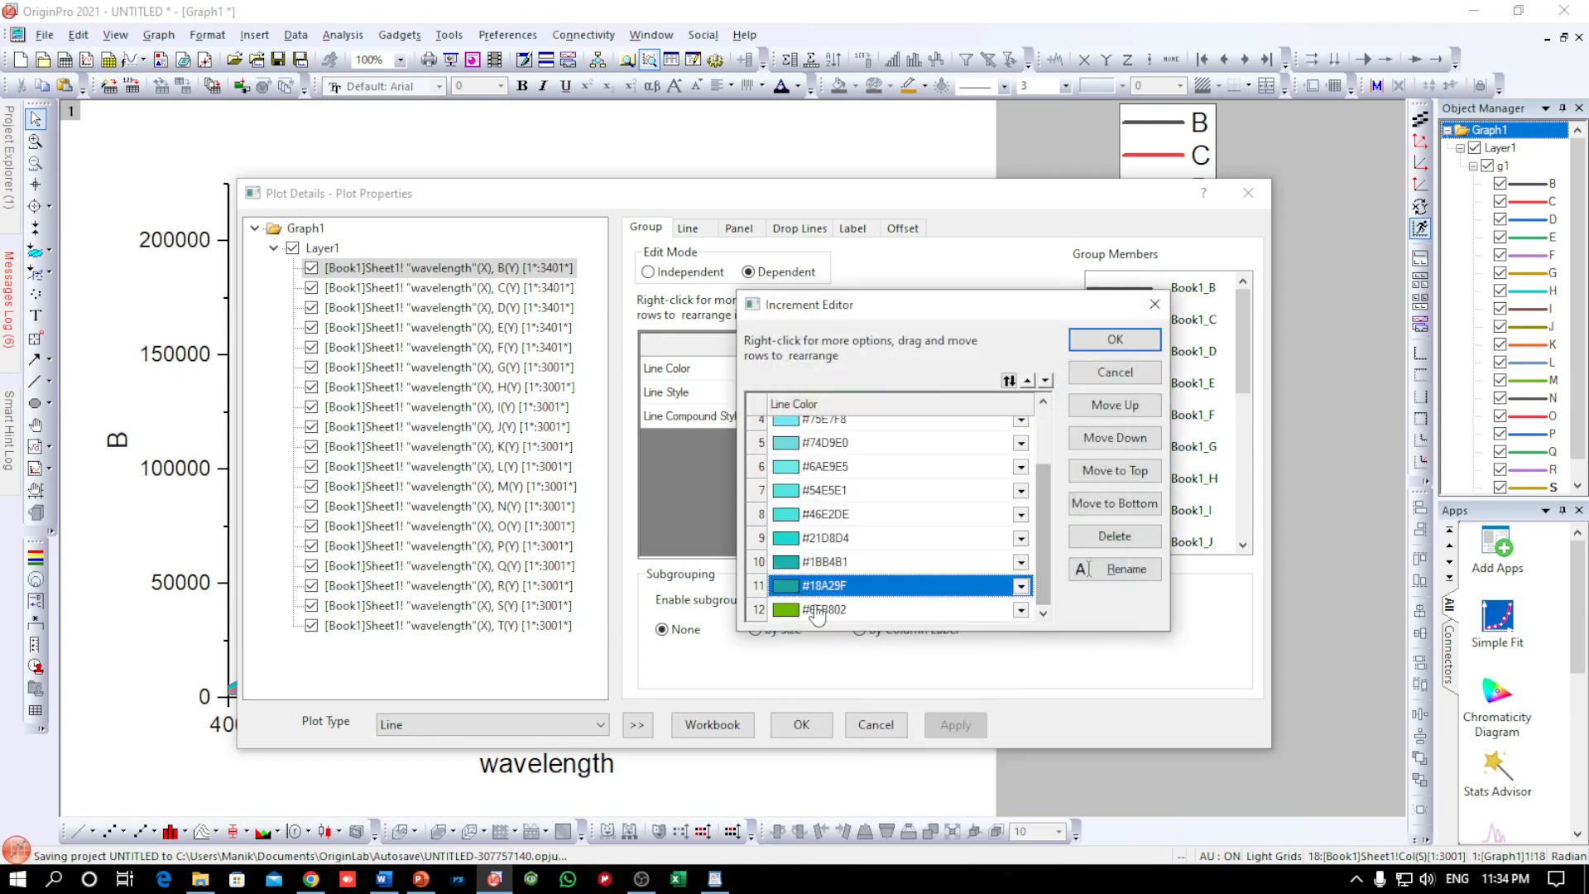
# Set the twelfth line colour to custom dark teal #159491 and apply the finished colour list to the graph
pyautogui.click(797, 609)
pyautogui.click(992, 813)
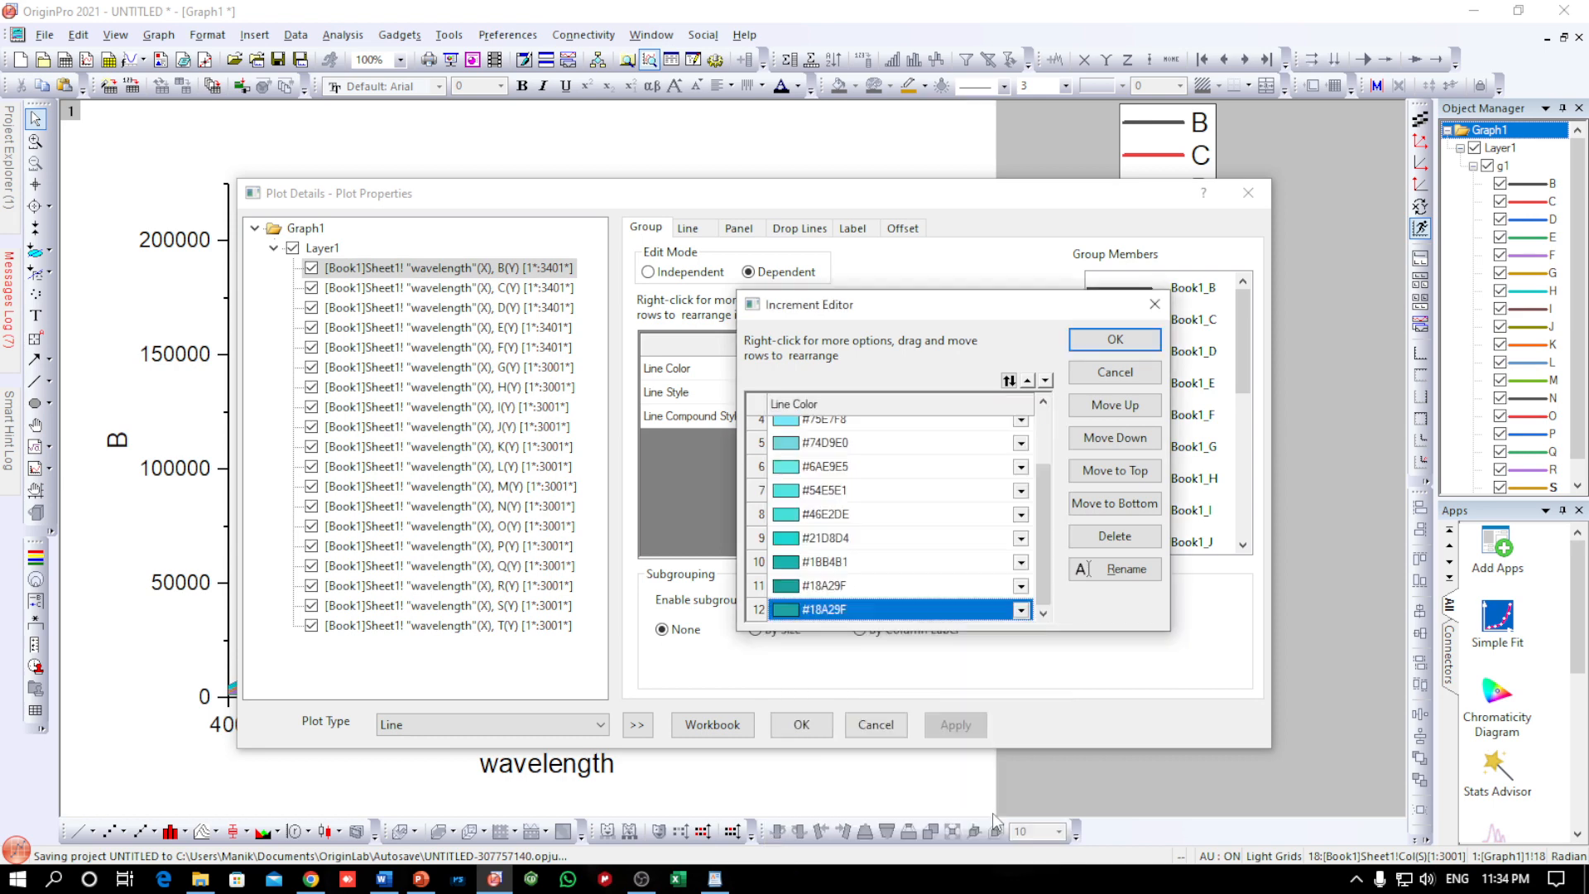
pyautogui.click(879, 615)
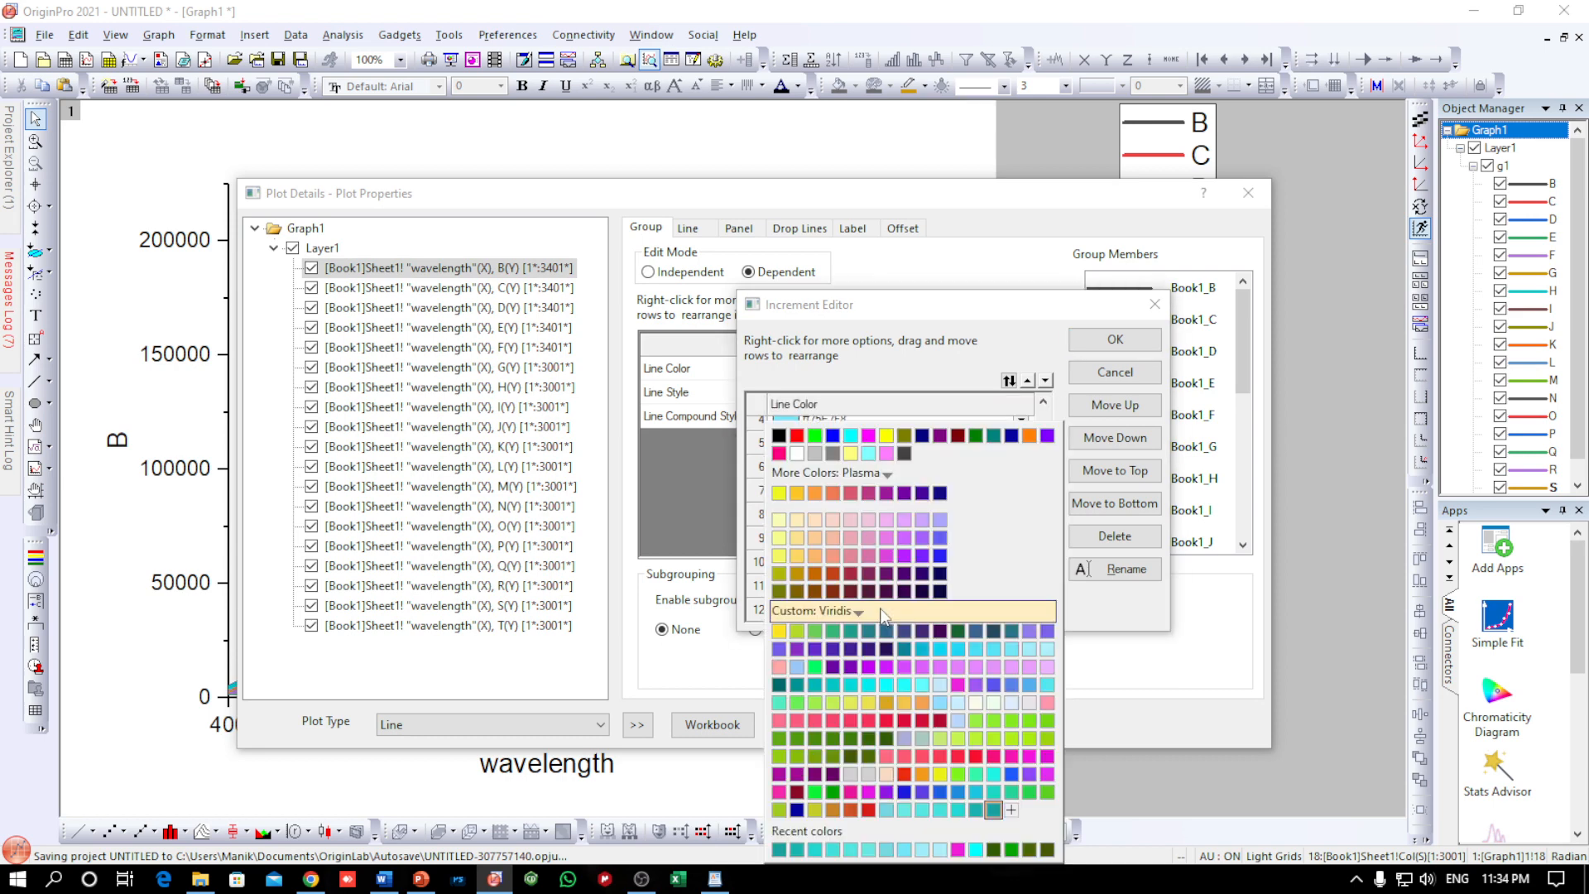
pyautogui.click(1011, 809)
pyautogui.click(975, 460)
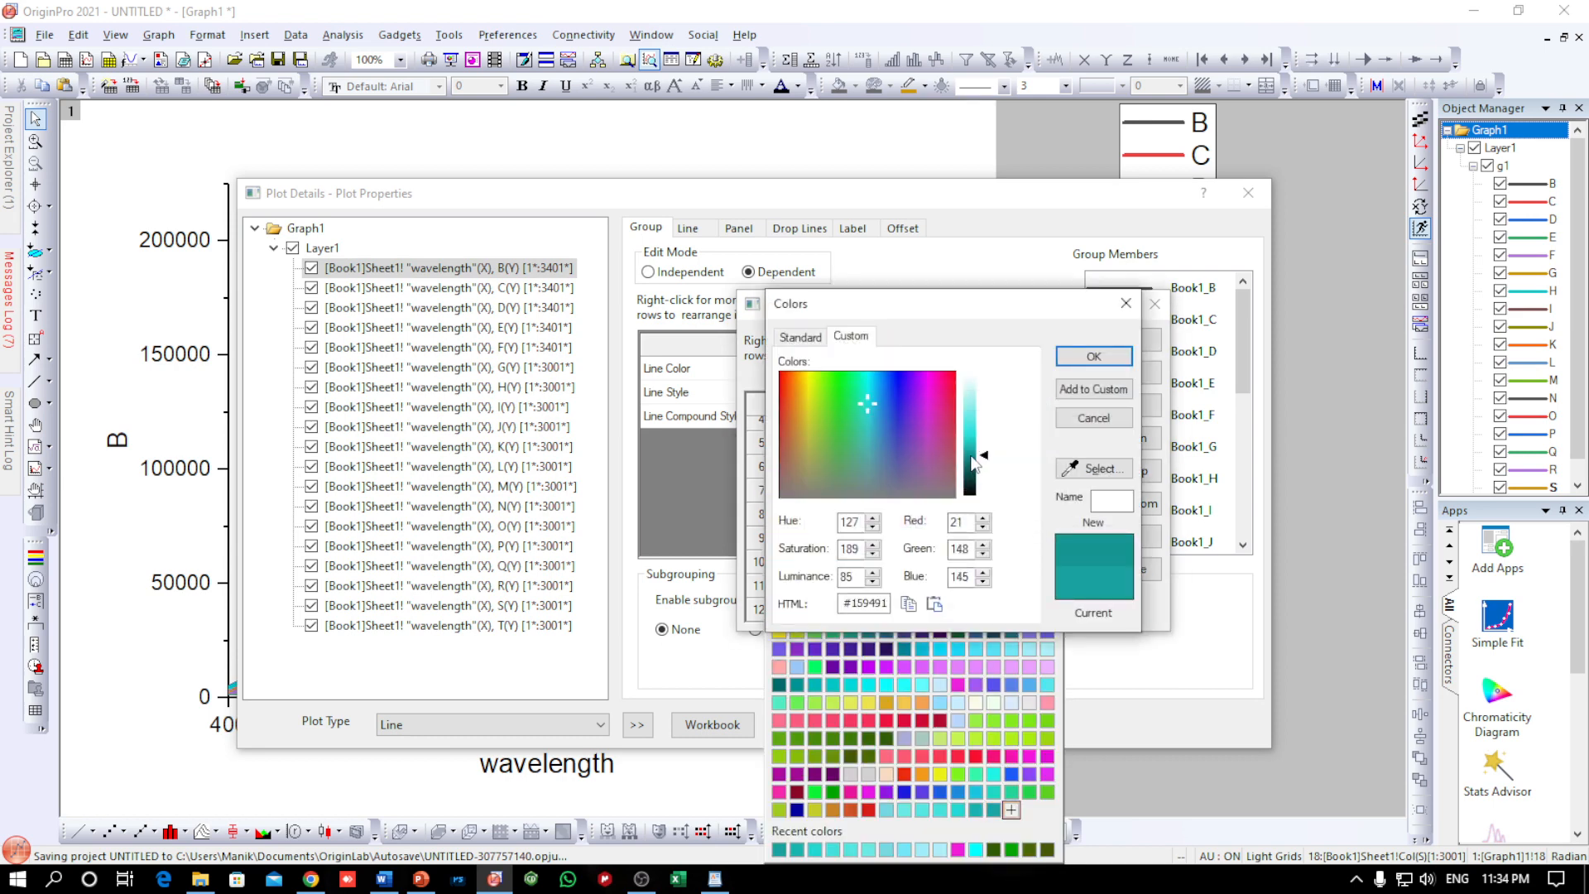
pyautogui.click(1093, 356)
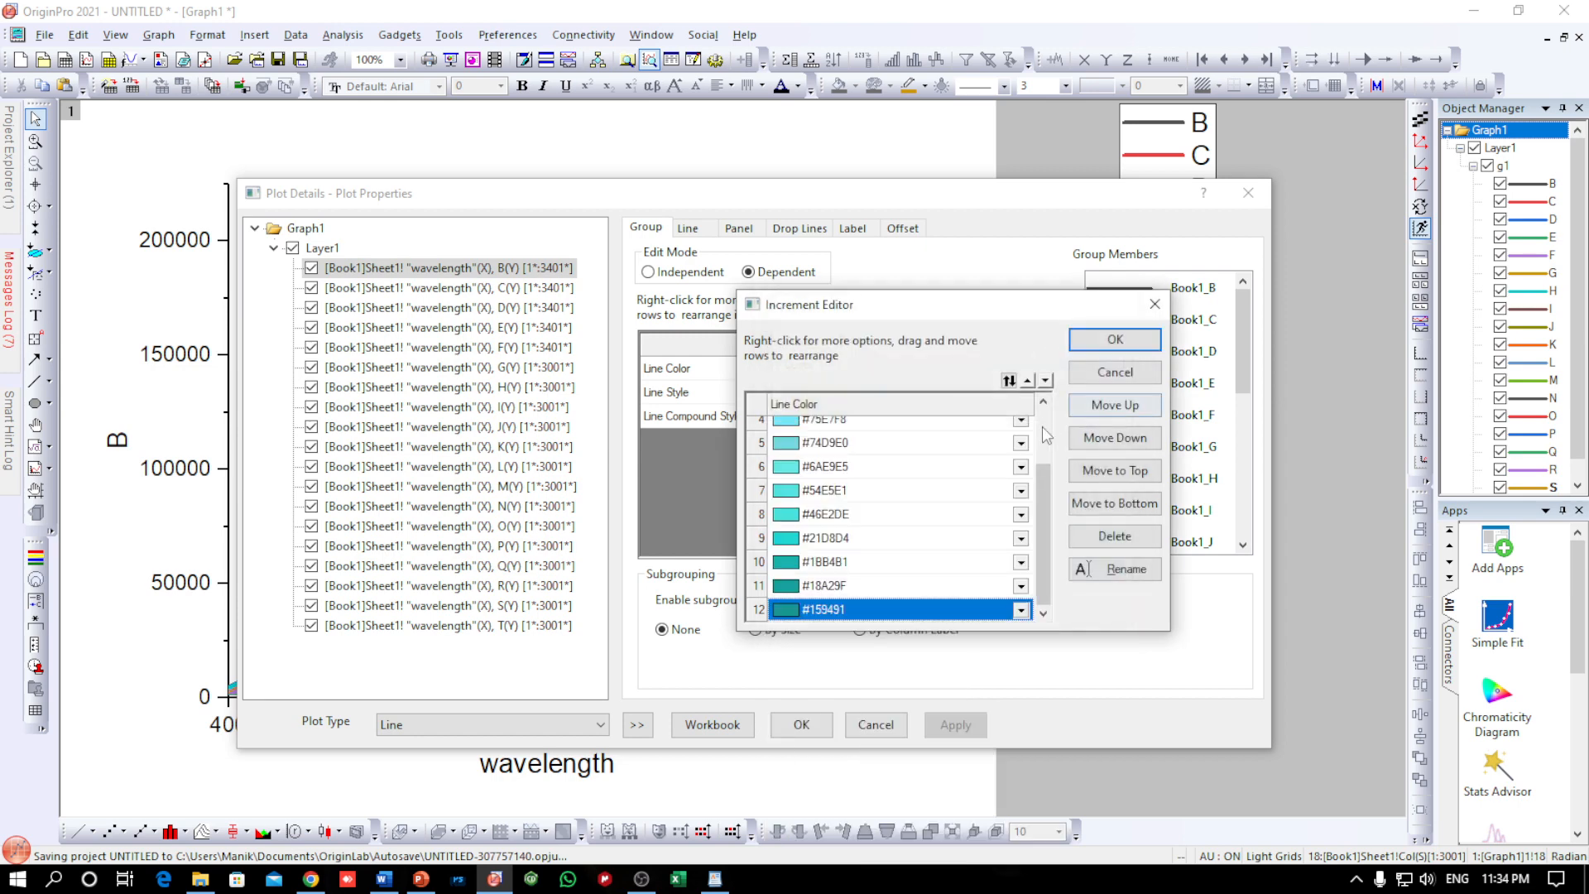
pyautogui.click(1097, 343)
pyautogui.click(955, 724)
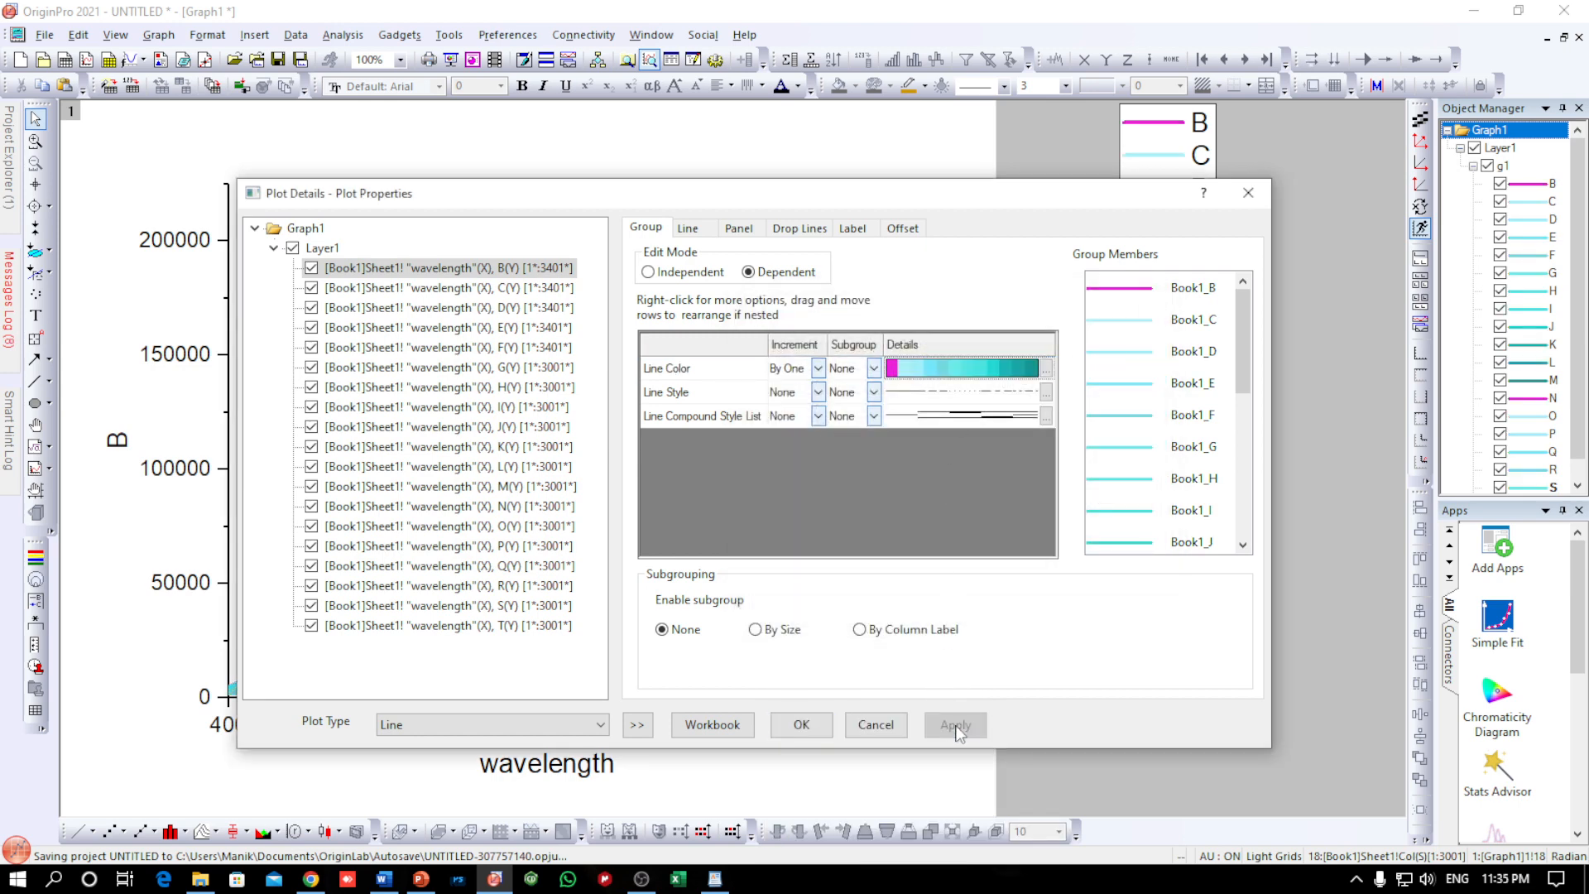
# Examine the recoloured spectra in the graph and review the entries of the line colour increment list
pyautogui.moveTo(835, 197); pyautogui.dragTo(1371, 453)
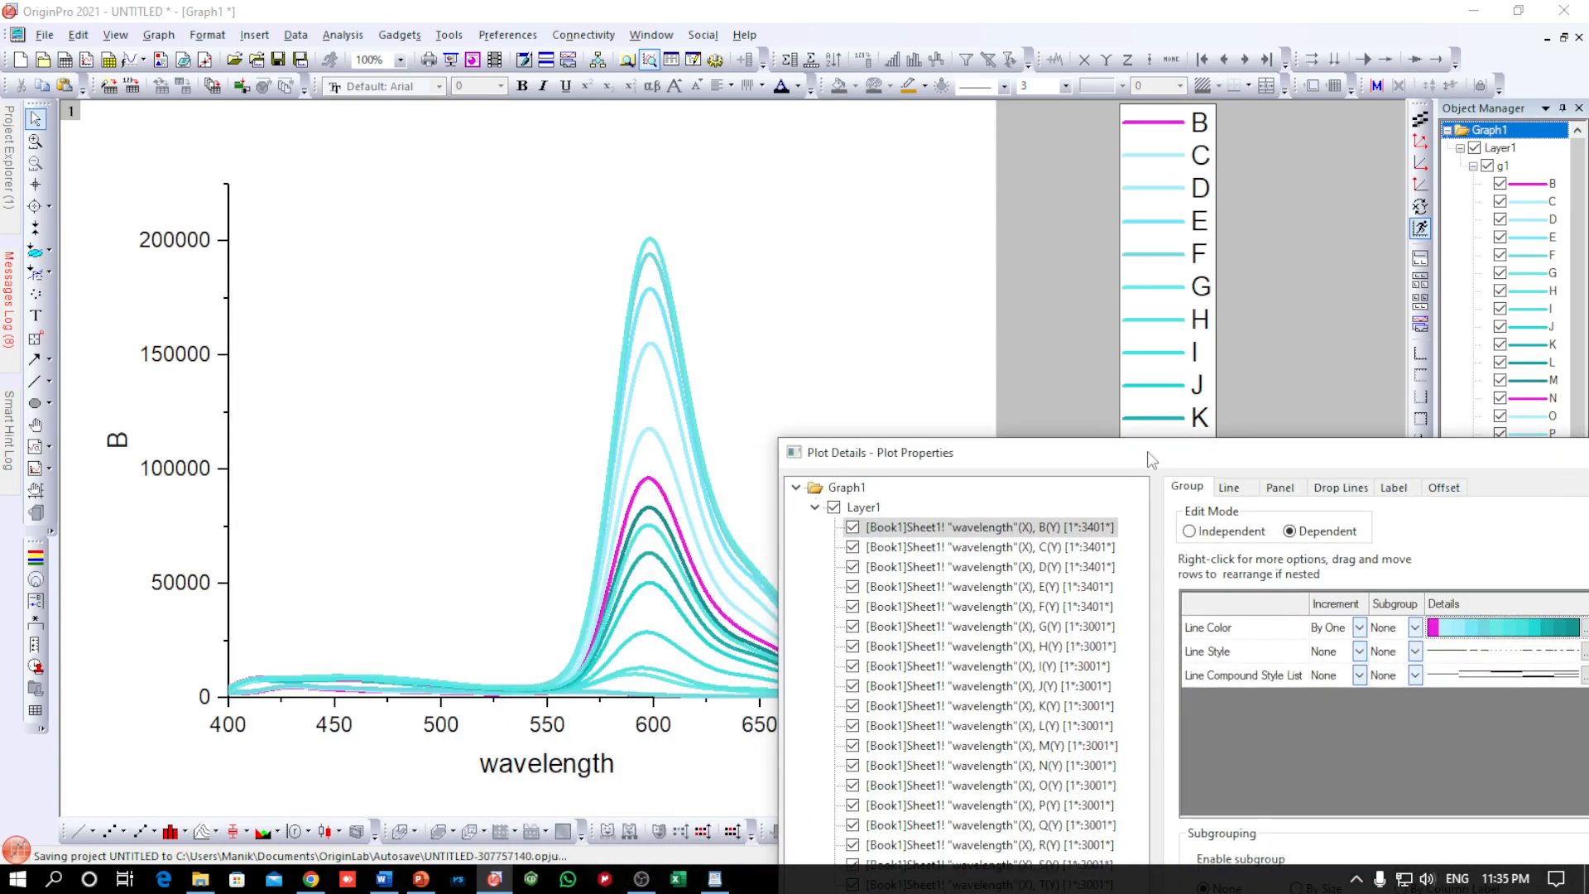
pyautogui.moveTo(1150, 461); pyautogui.dragTo(839, 215)
pyautogui.click(1277, 393)
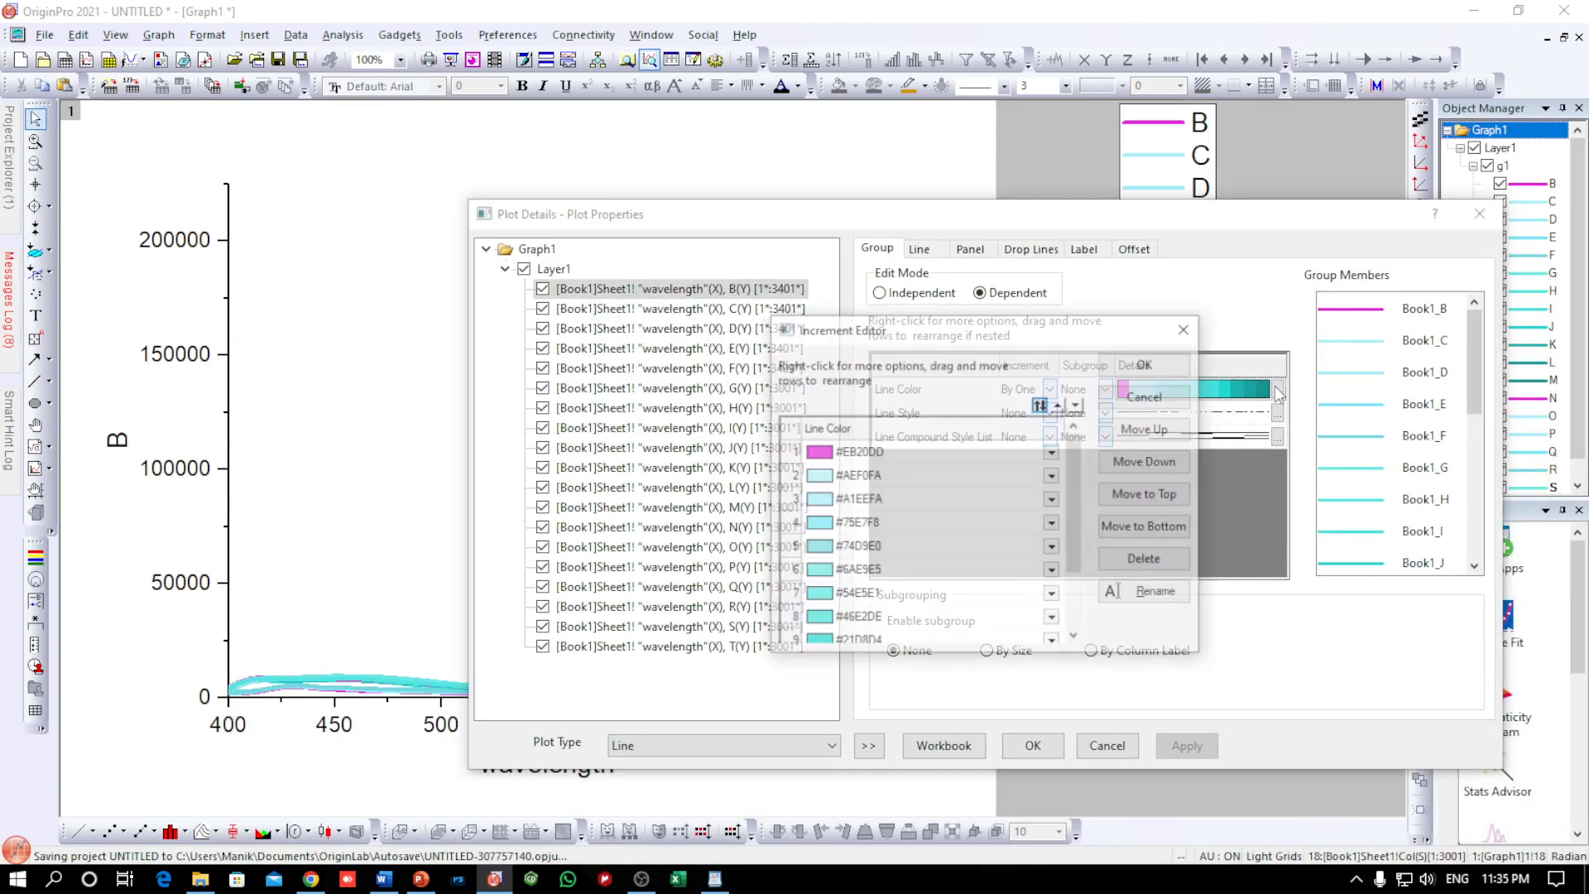
pyautogui.scroll(-1, 856, 494)
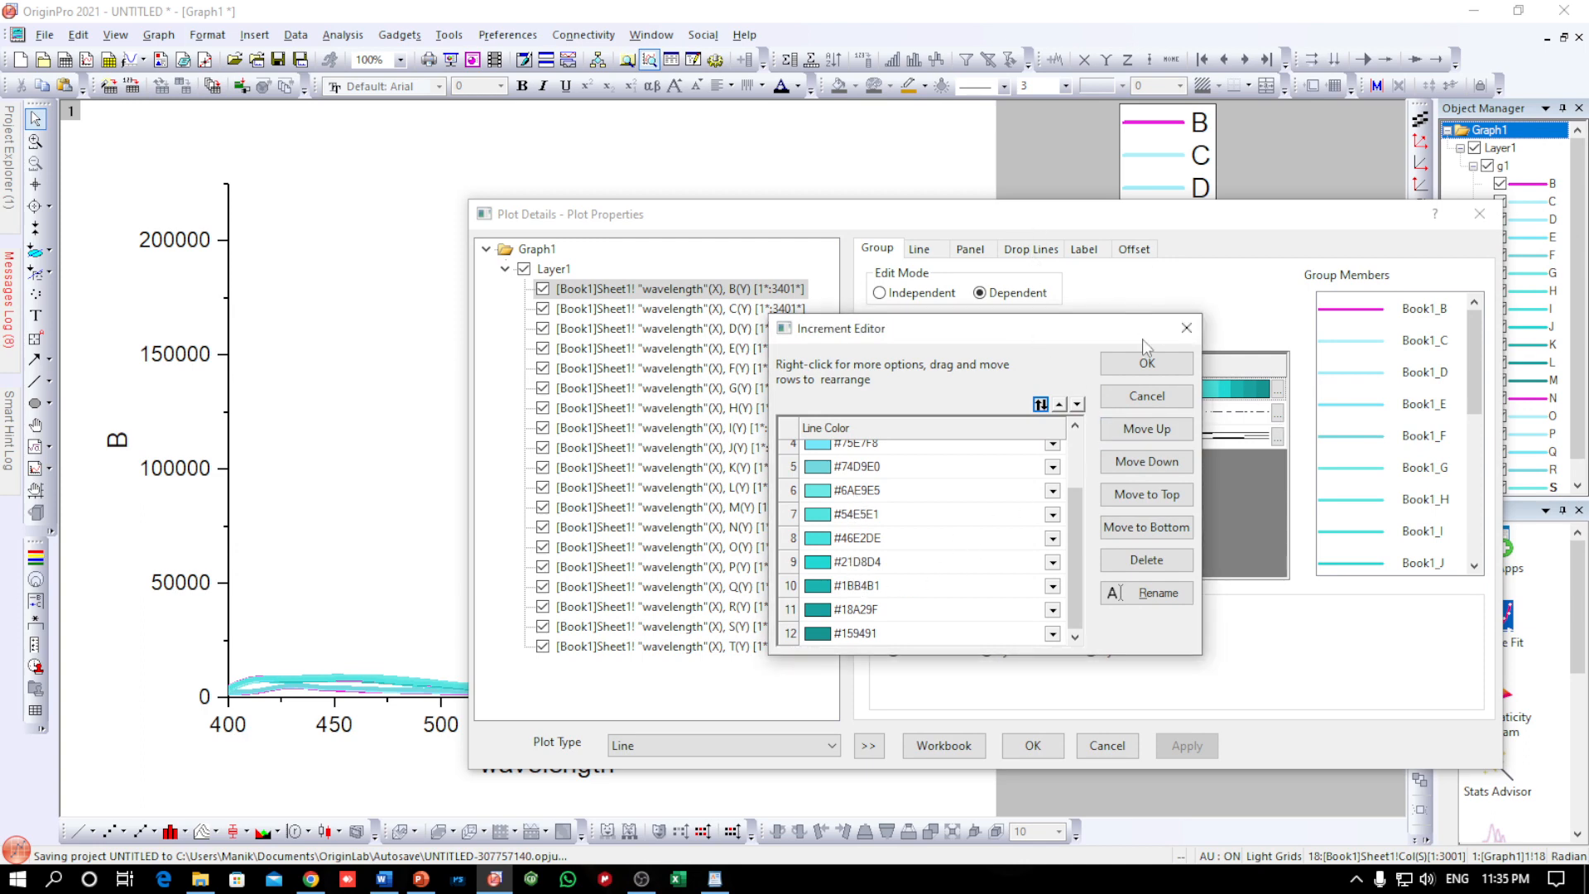
pyautogui.click(1147, 364)
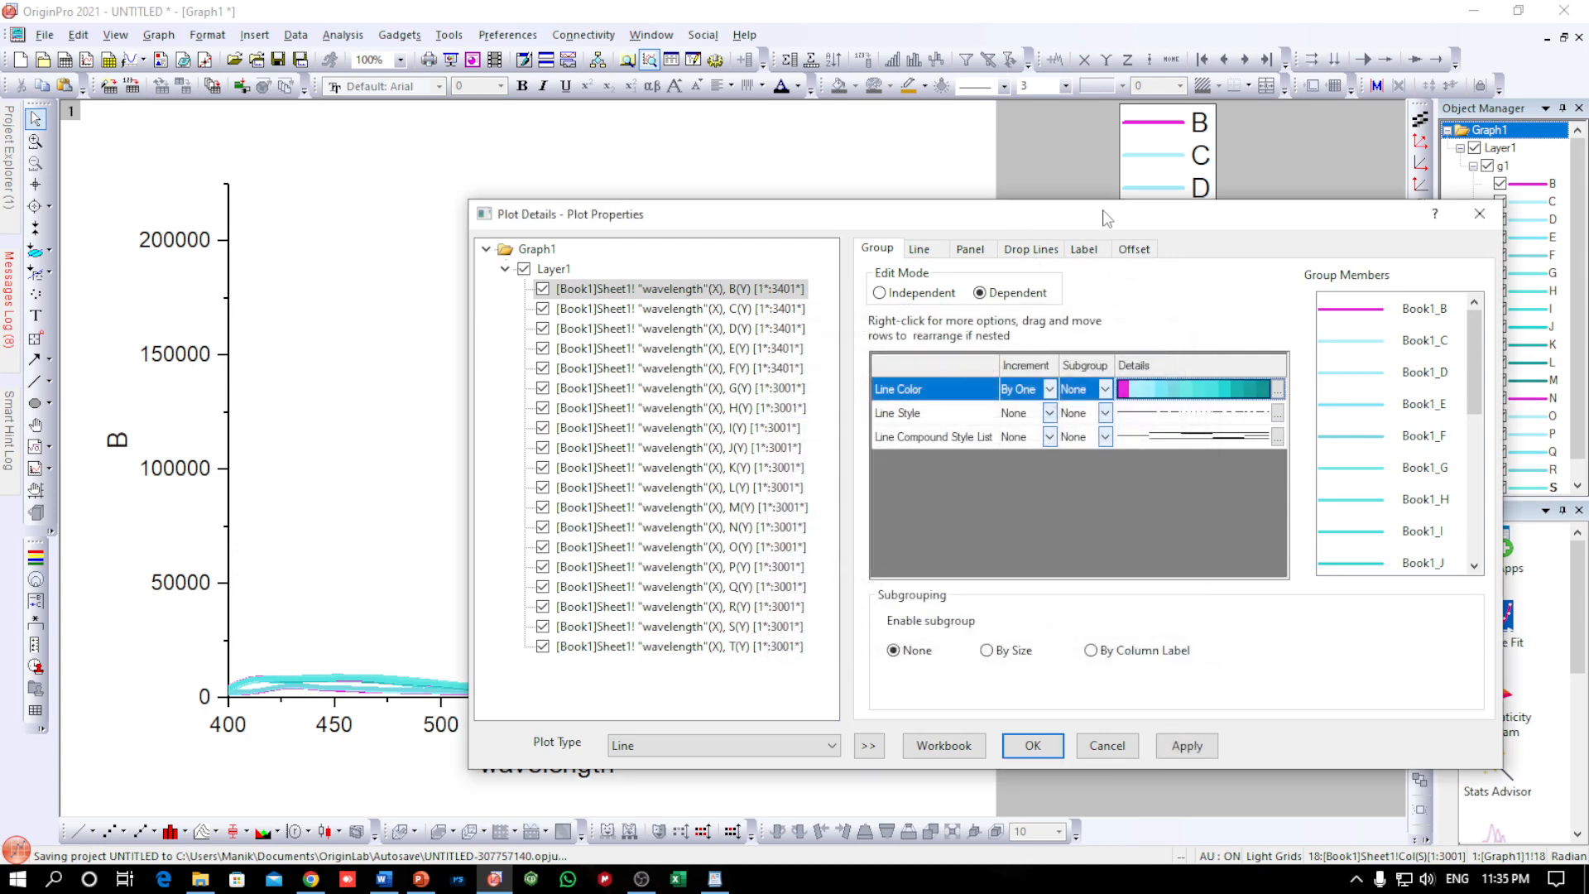
# Confirm the line colour settings for the plot group and hide spectrum N in the graph
pyautogui.moveTo(1105, 218); pyautogui.dragTo(797, 212)
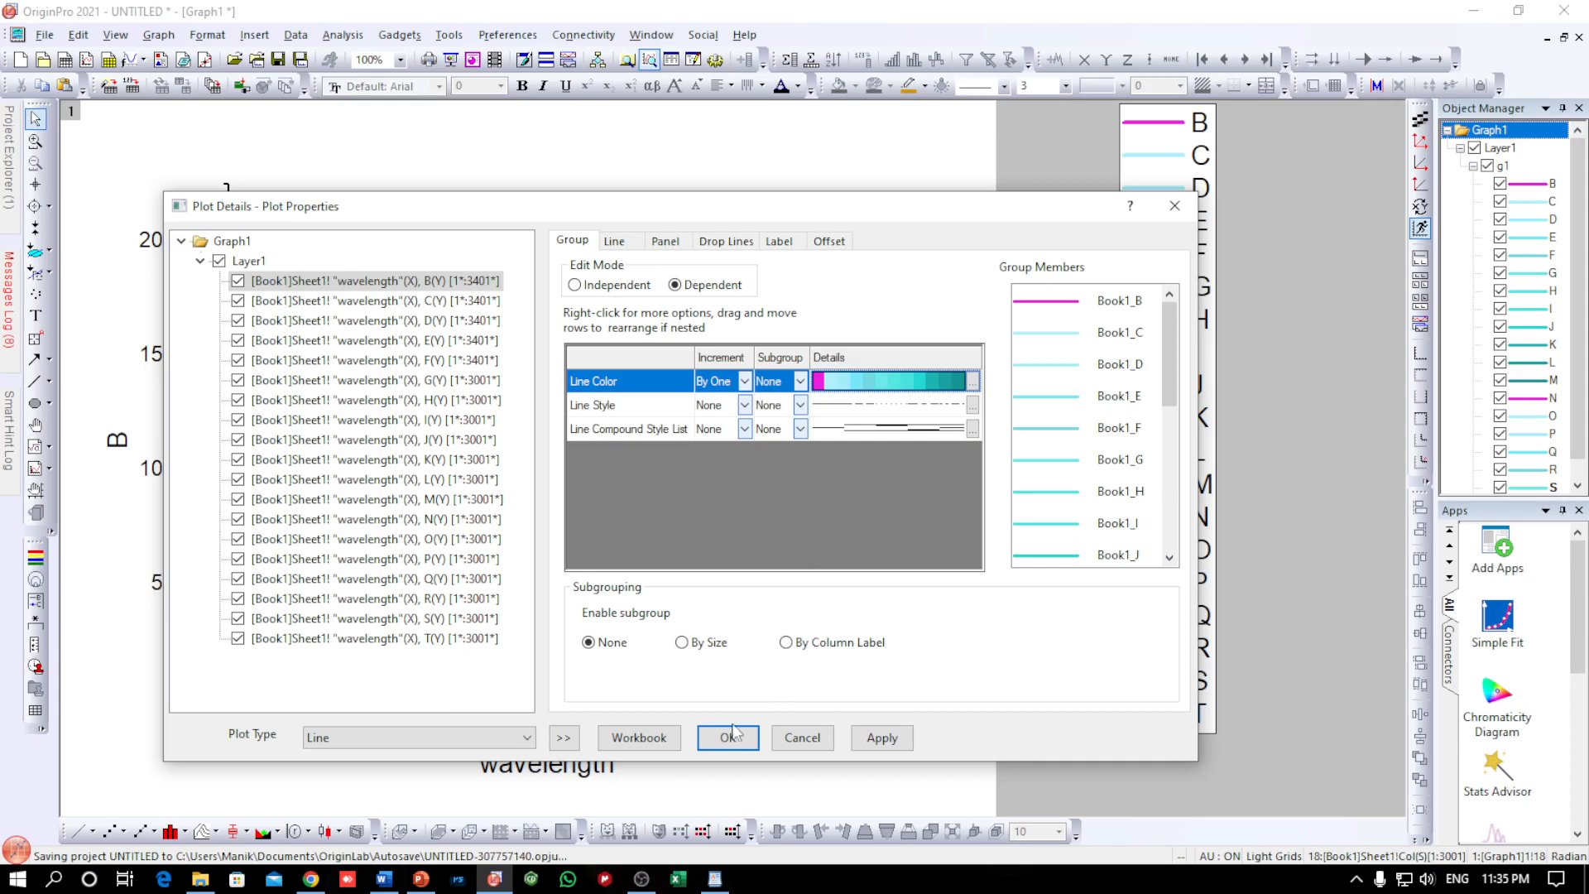
pyautogui.click(730, 736)
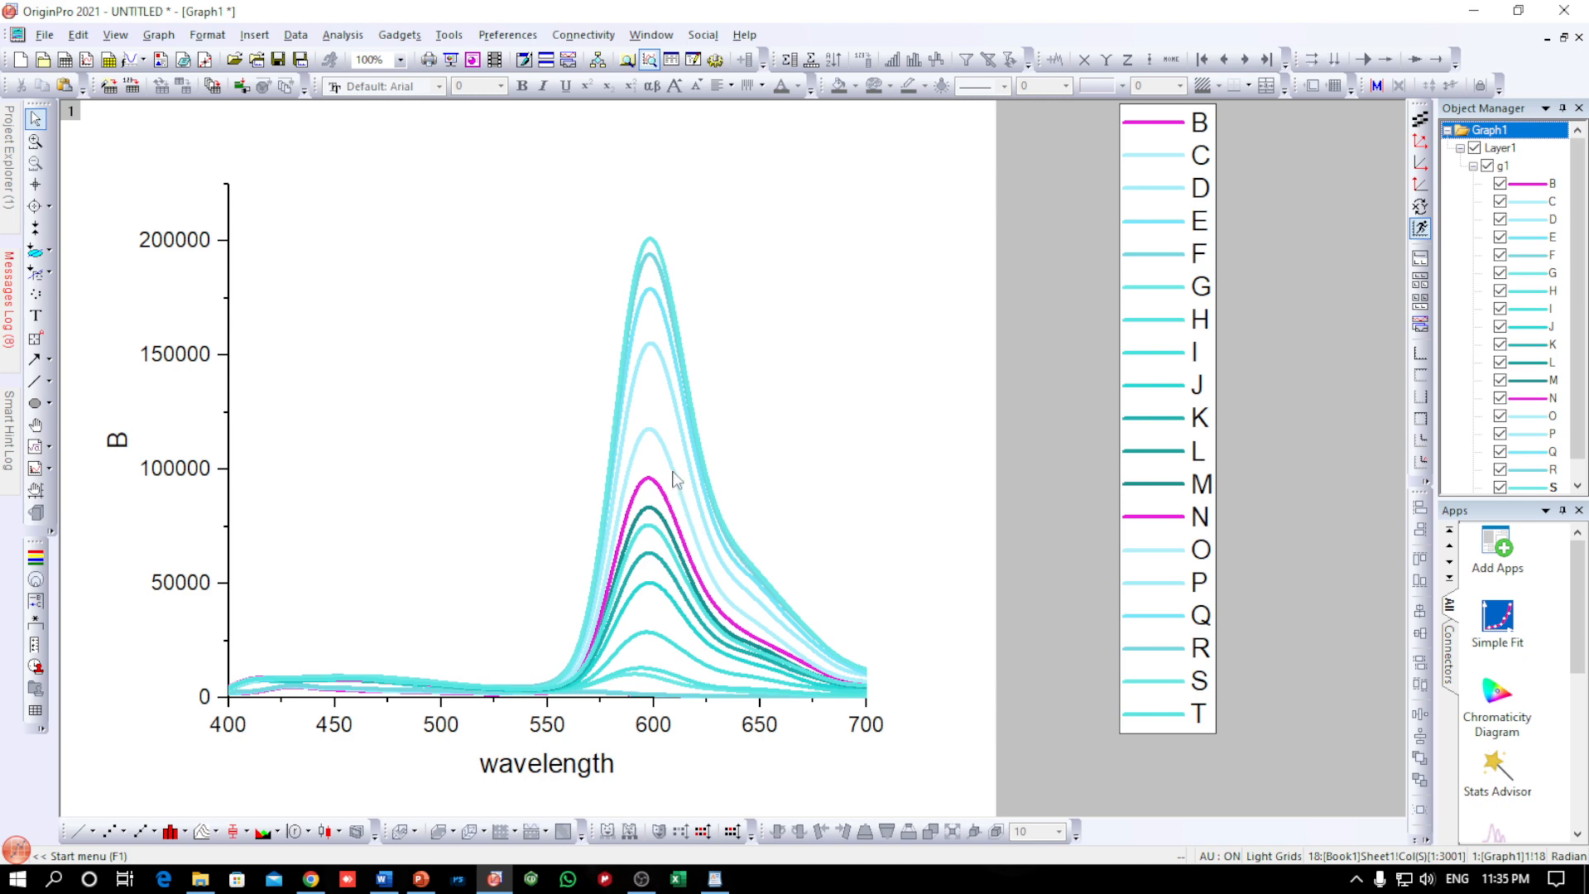
pyautogui.click(1499, 398)
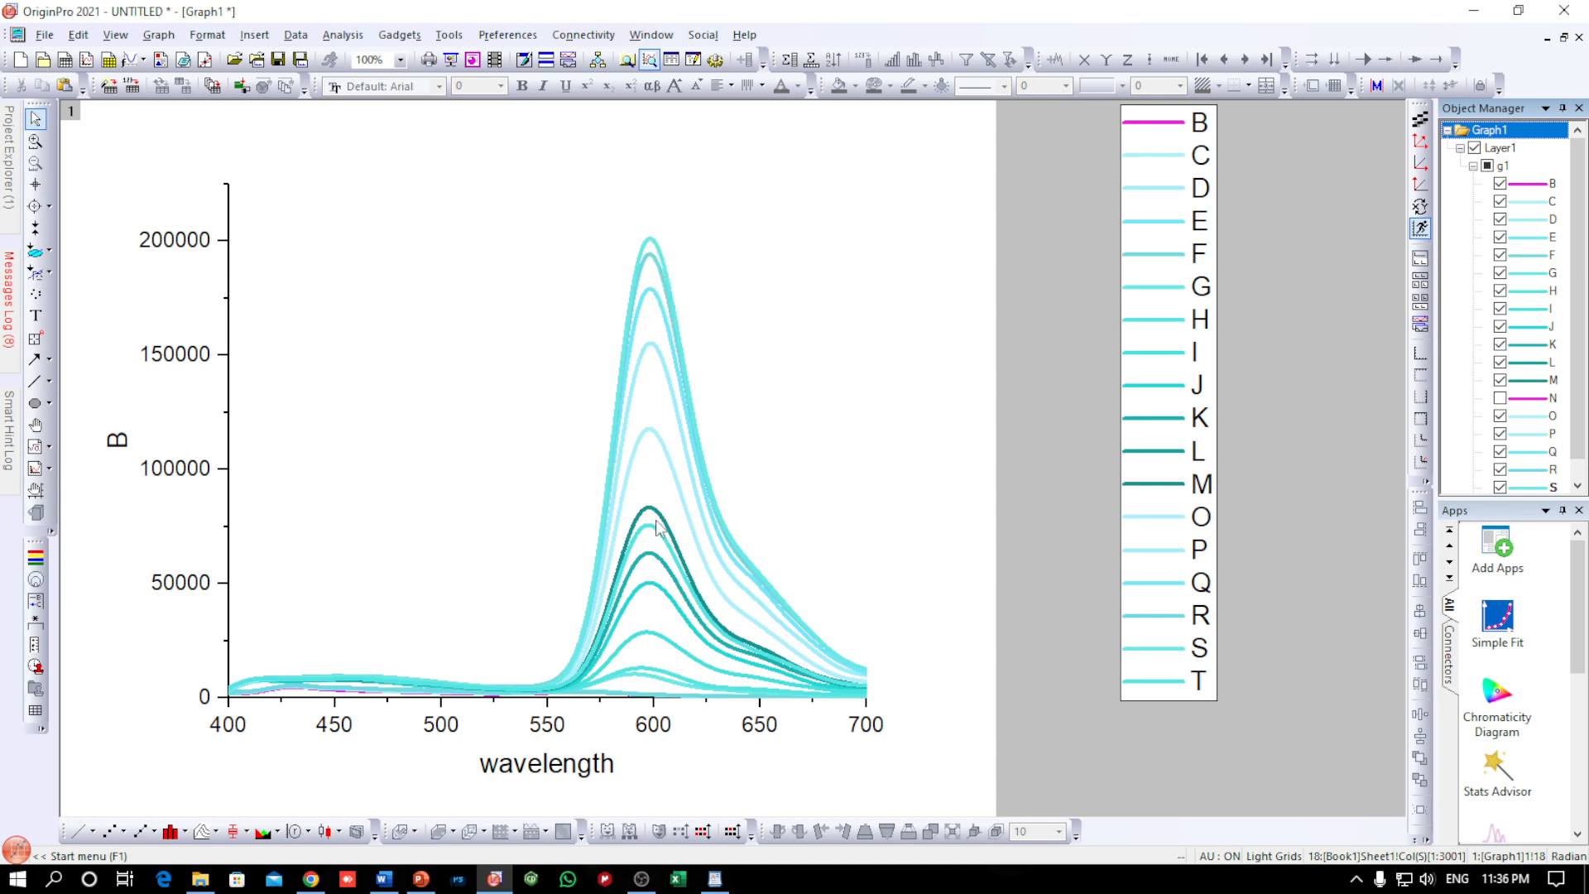
# Make the x-axis tick labels bold at size 28 and delete the y-axis tick labels
pyautogui.click(447, 725)
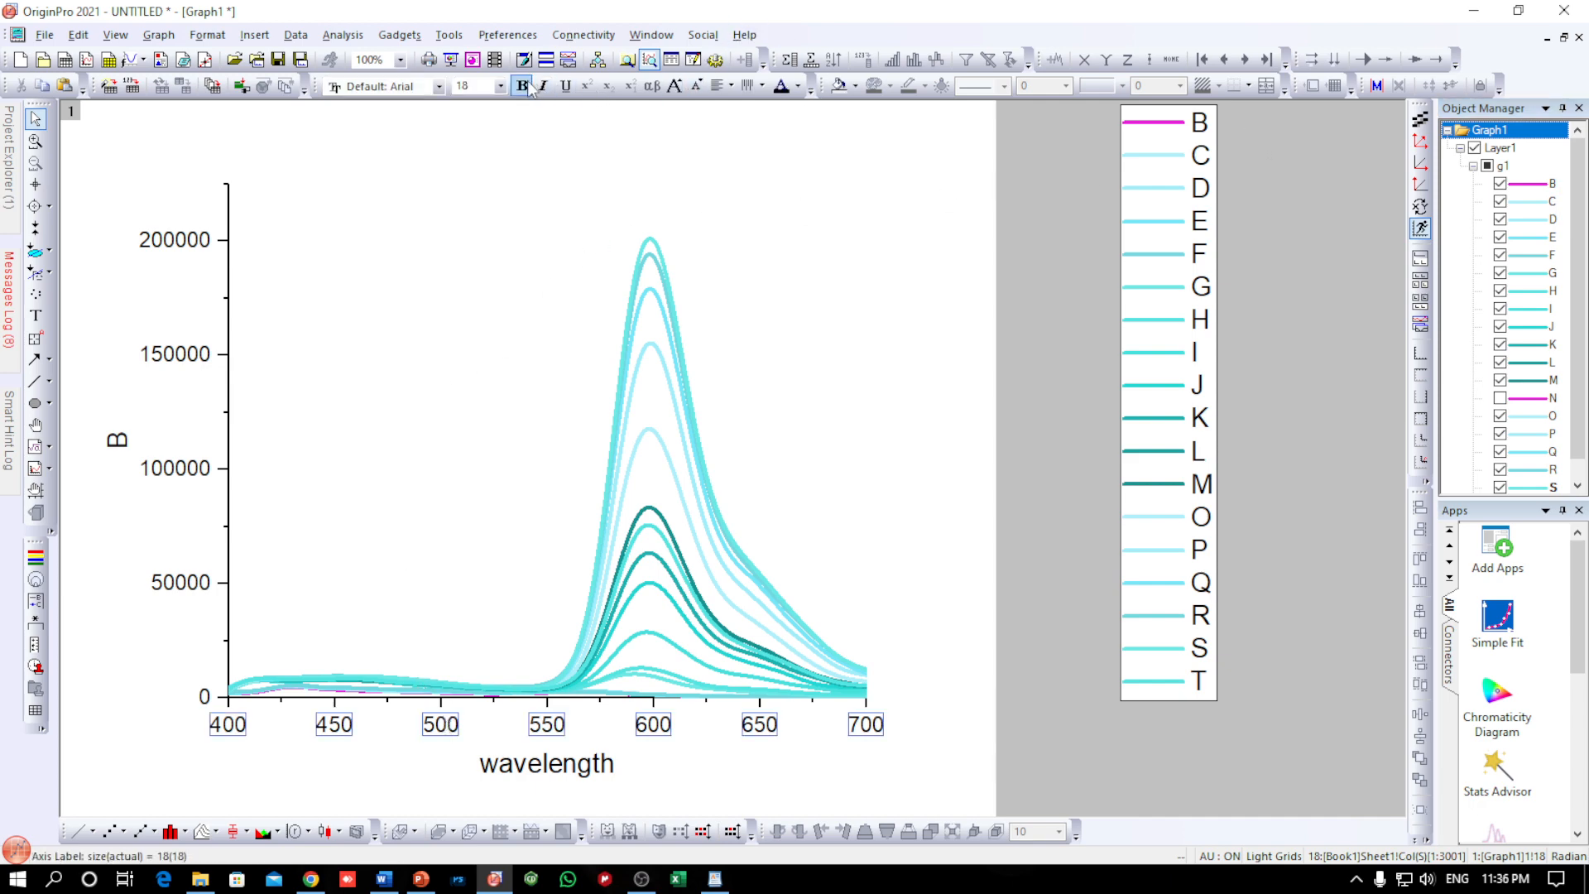
pyautogui.click(502, 86)
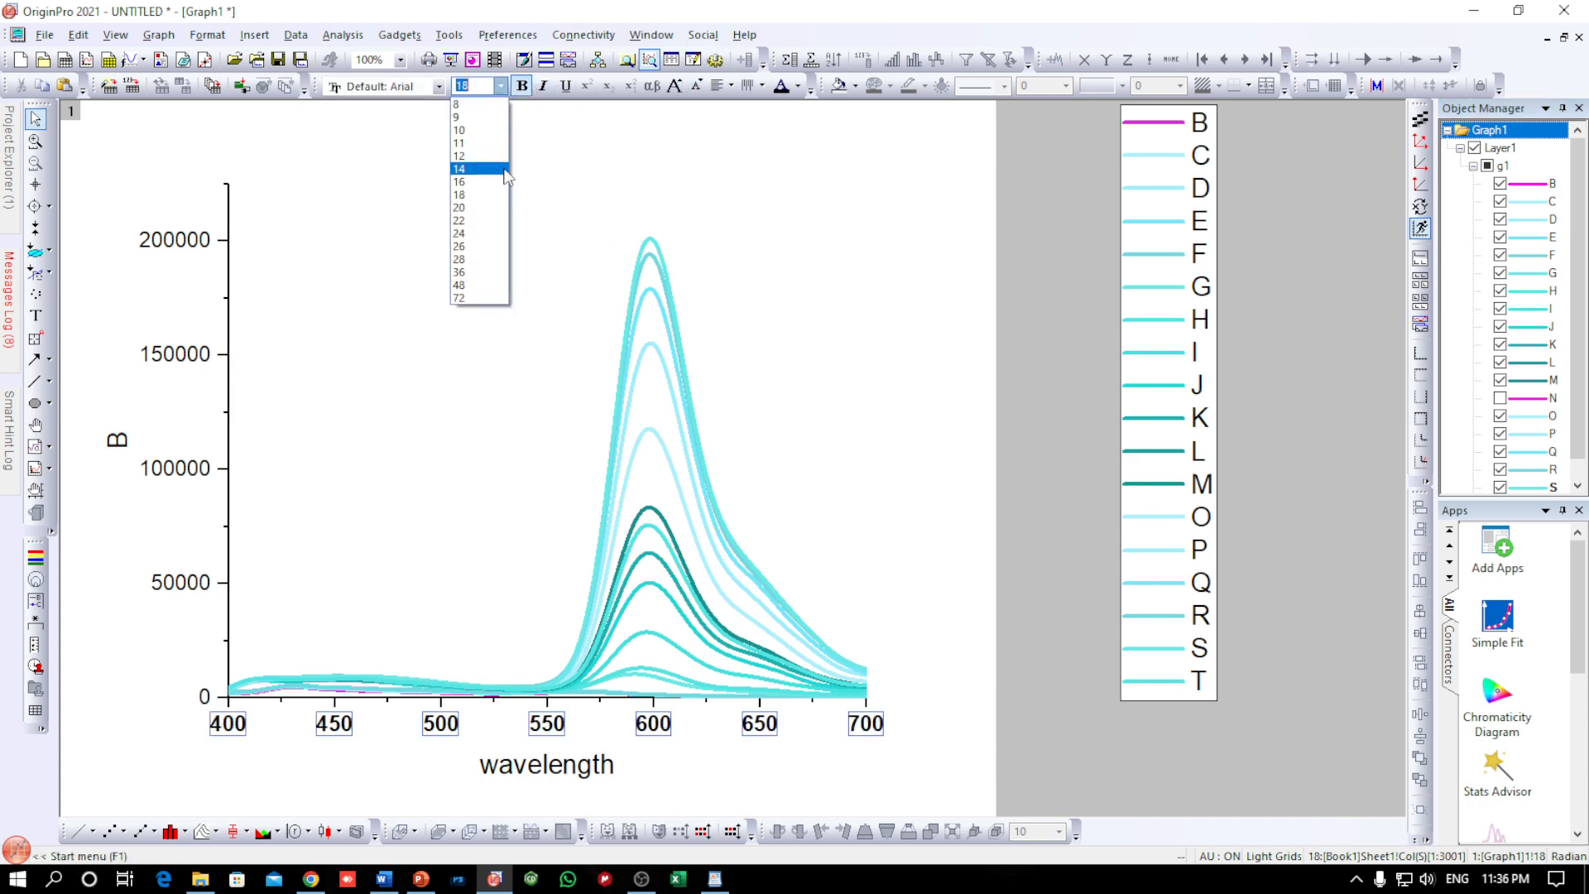
pyautogui.click(470, 258)
pyautogui.click(189, 358)
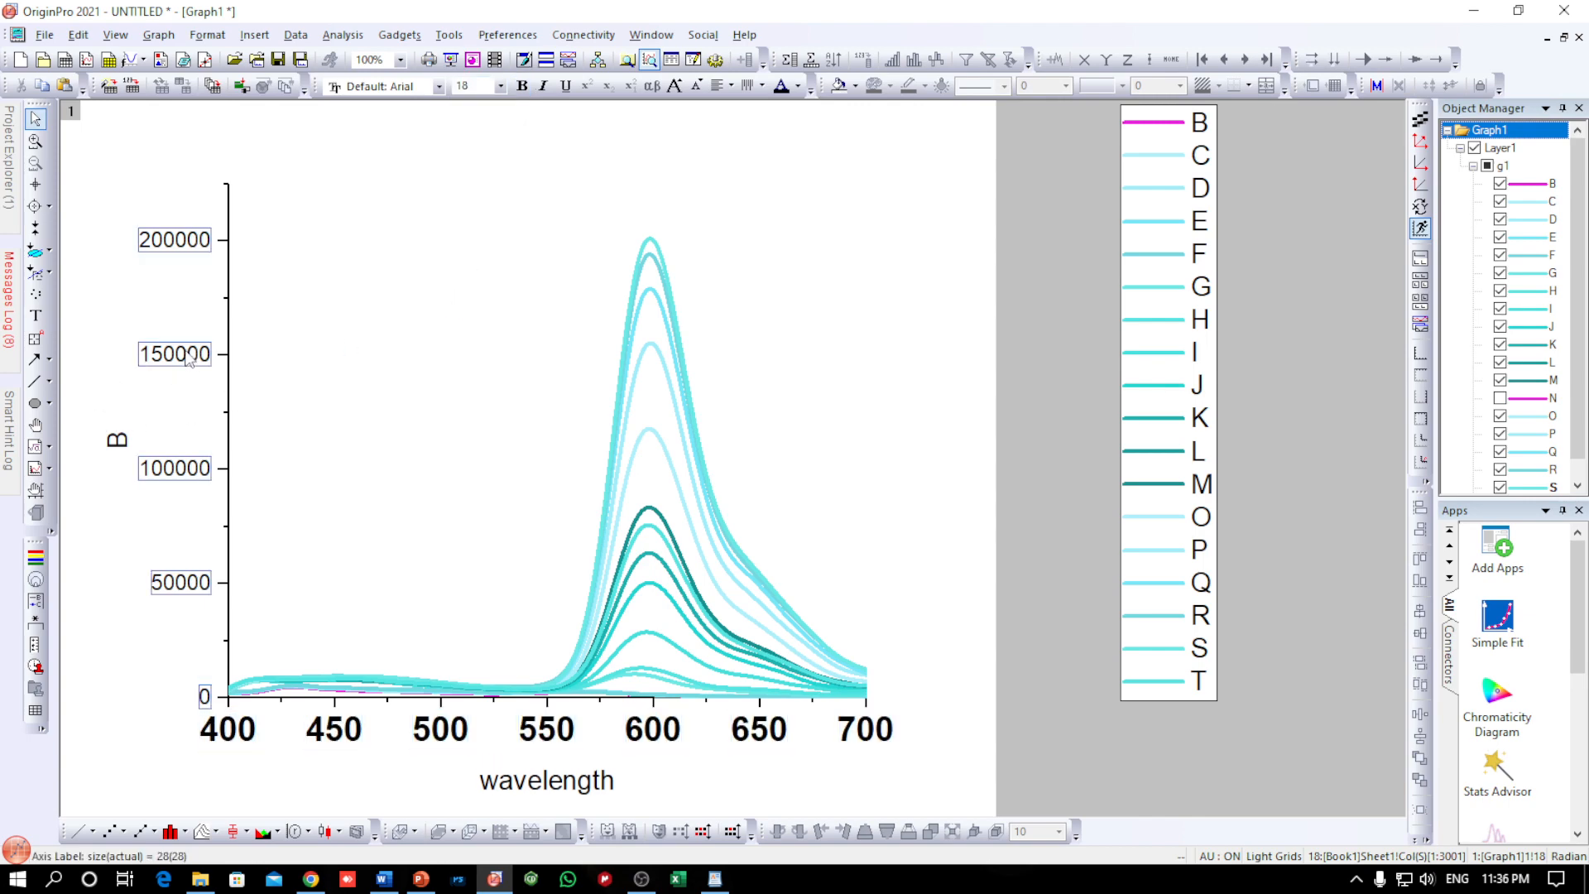
pyautogui.press('Delete')
# Replace the y-axis title with "Emission Intensity (a.u.)"
pyautogui.doubleClick(190, 443)
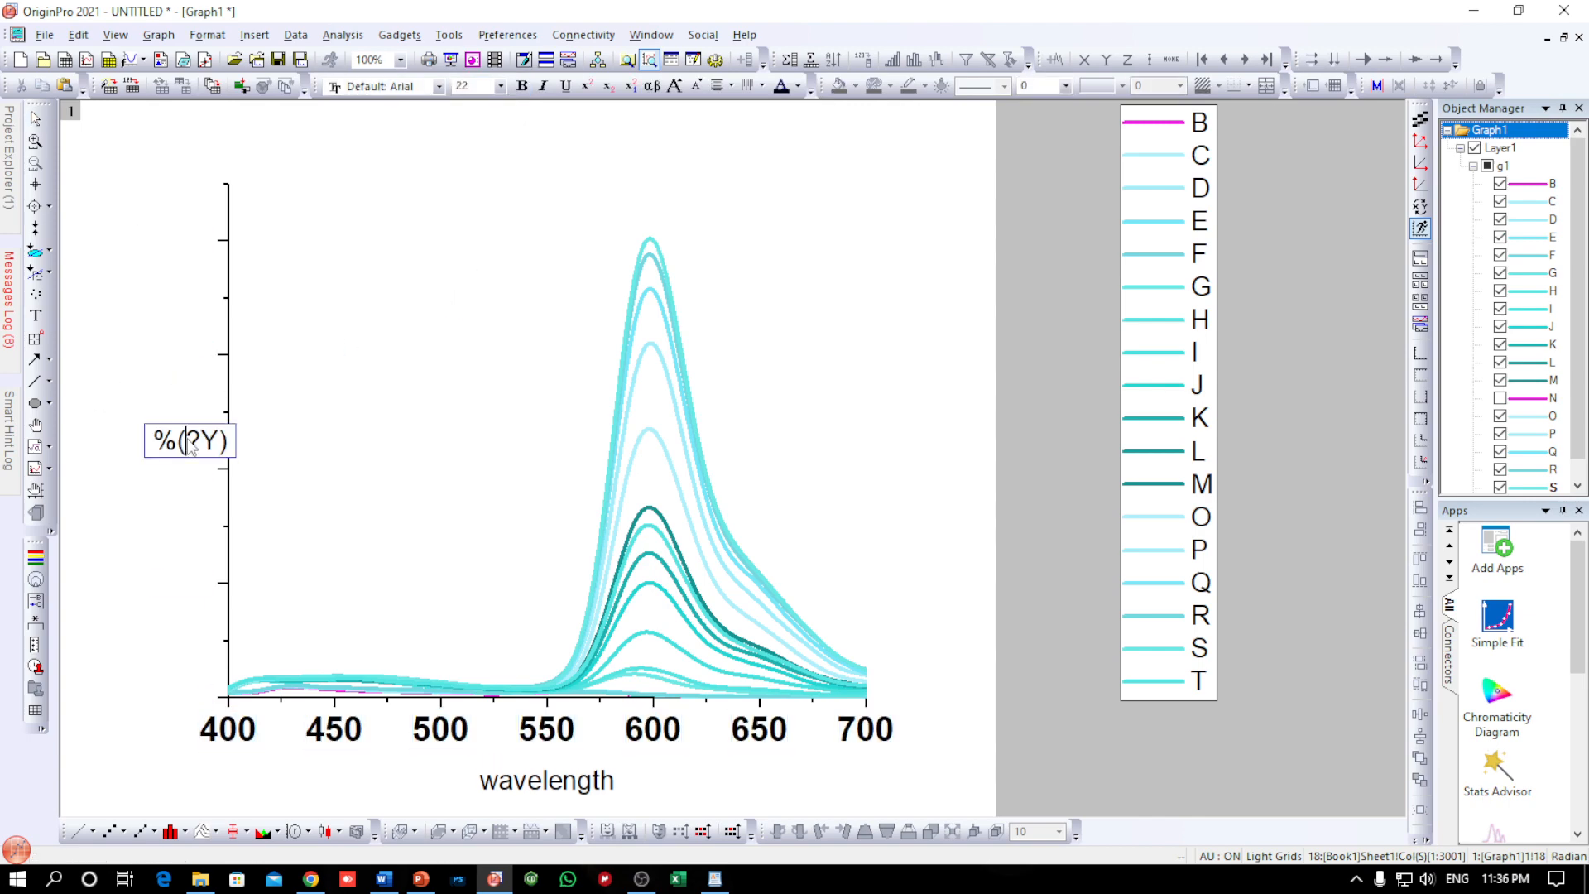
pyautogui.doubleClick(191, 442)
pyautogui.write('Emissio')
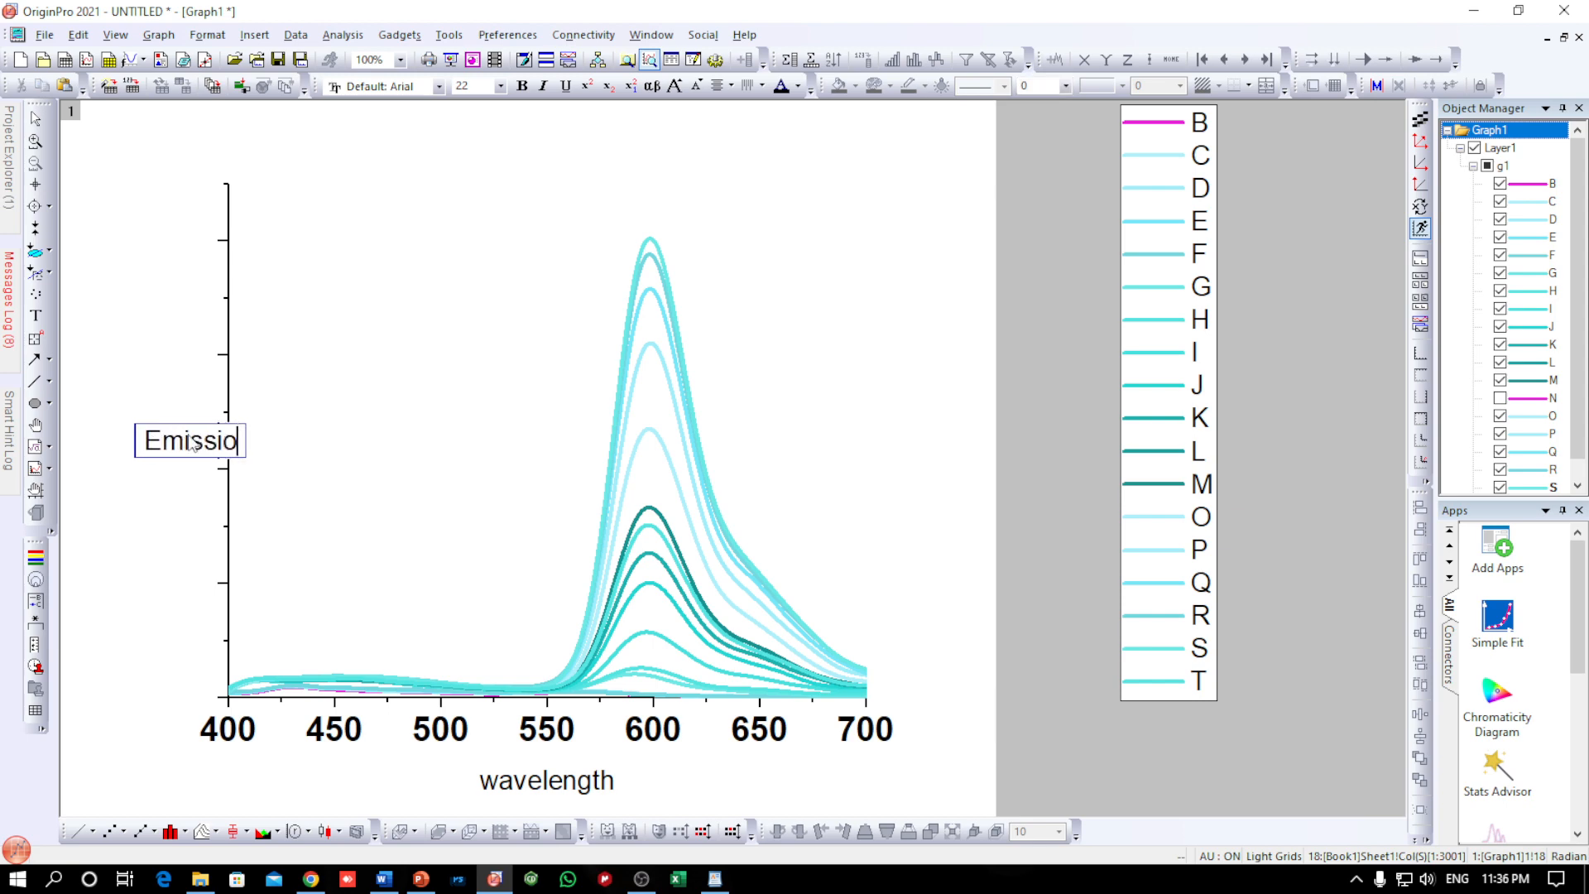
pyautogui.write('n Inte')
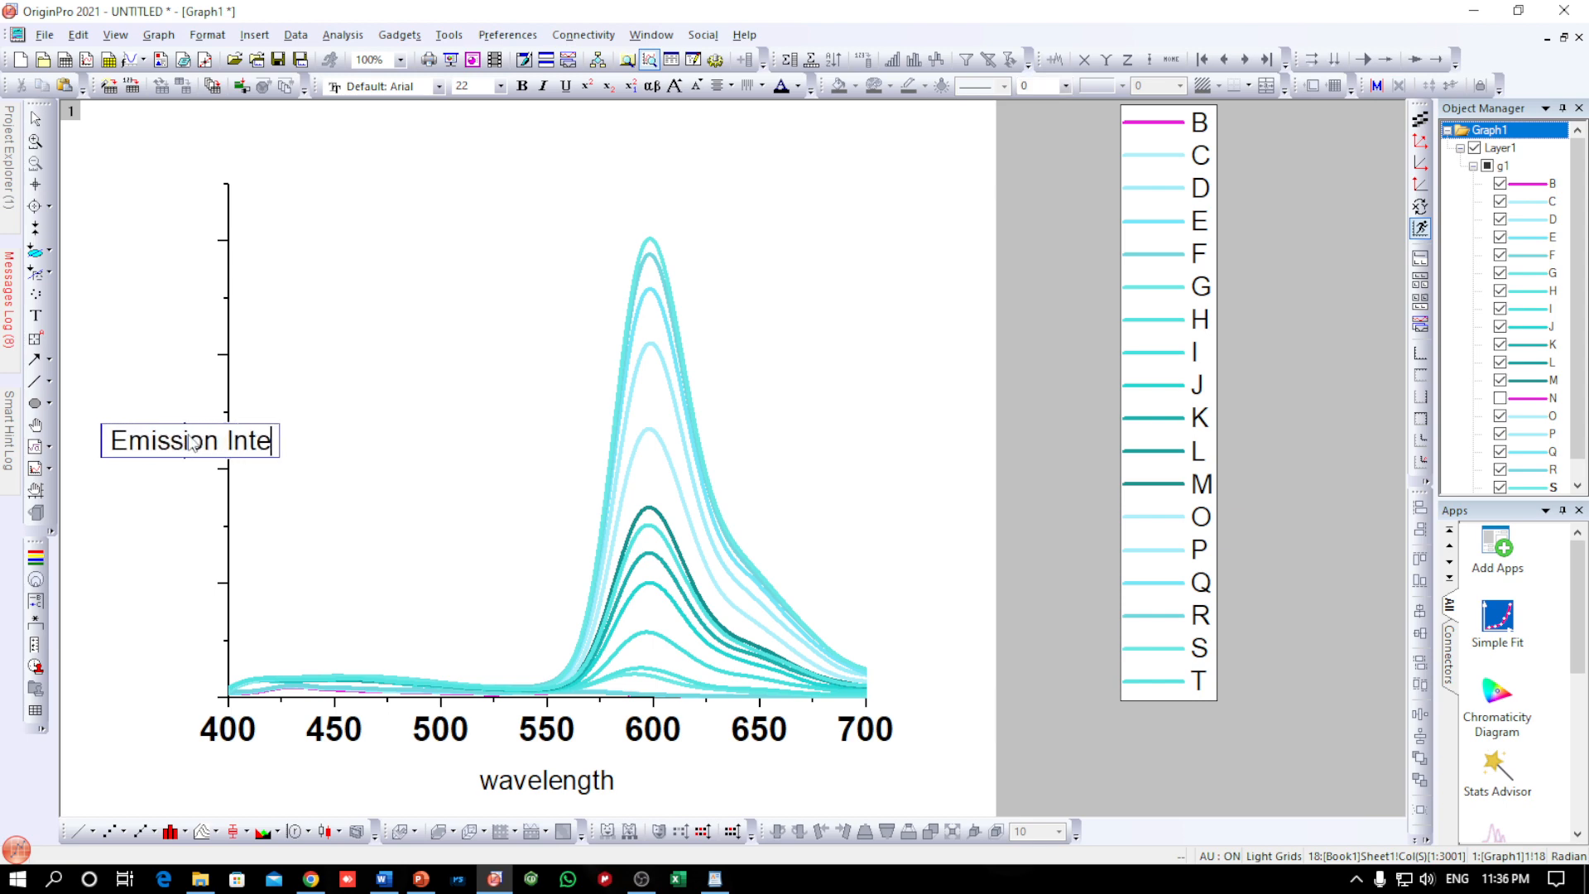
pyautogui.write('nsity ')
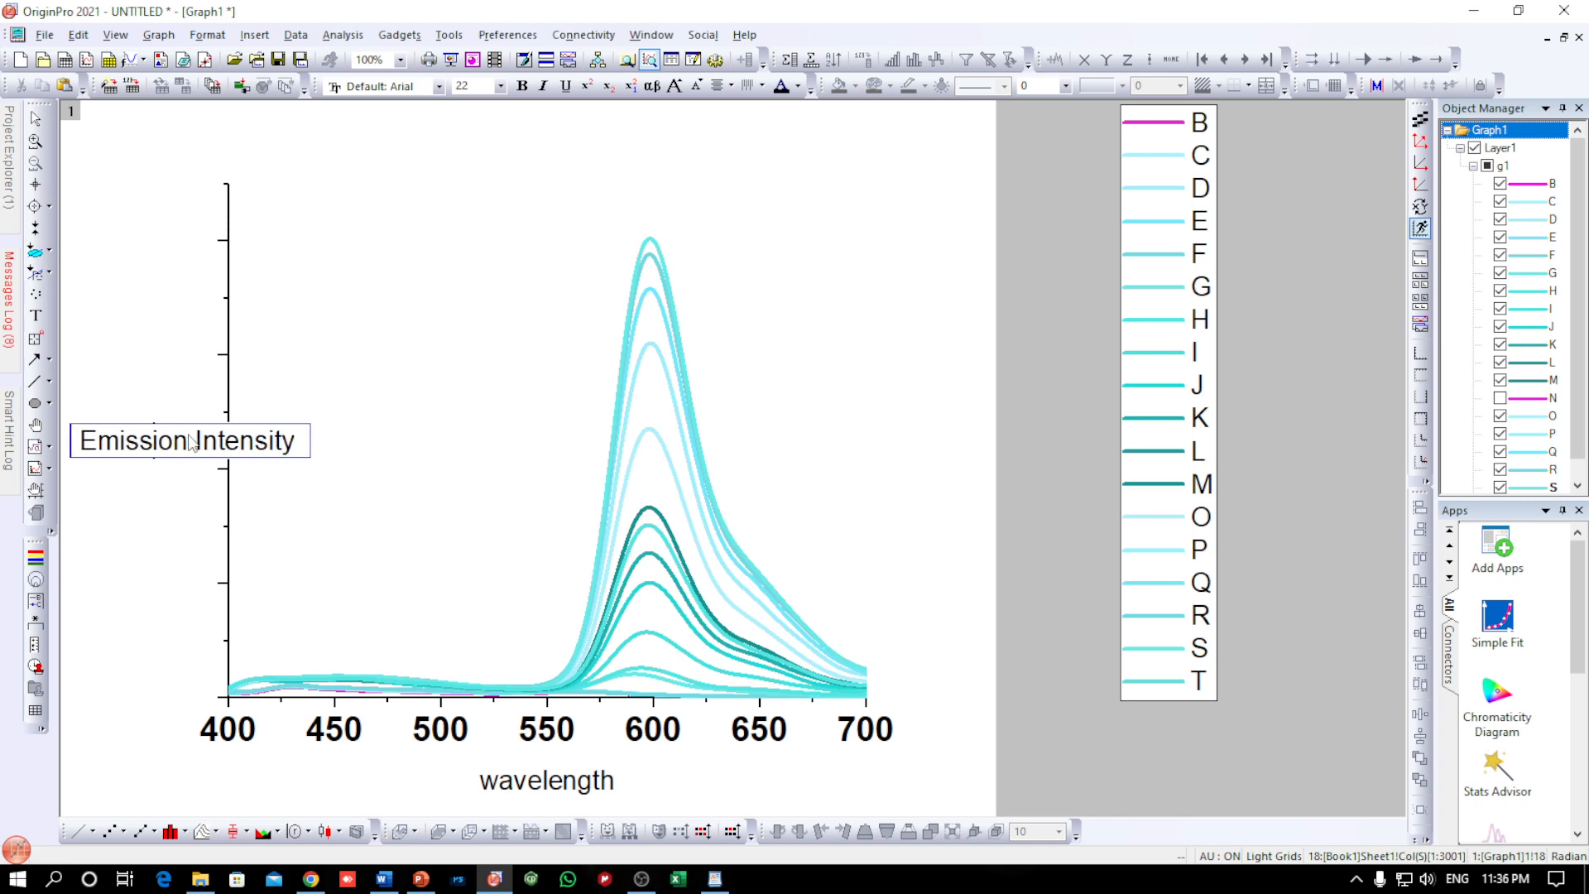
pyautogui.write('(a.u.')
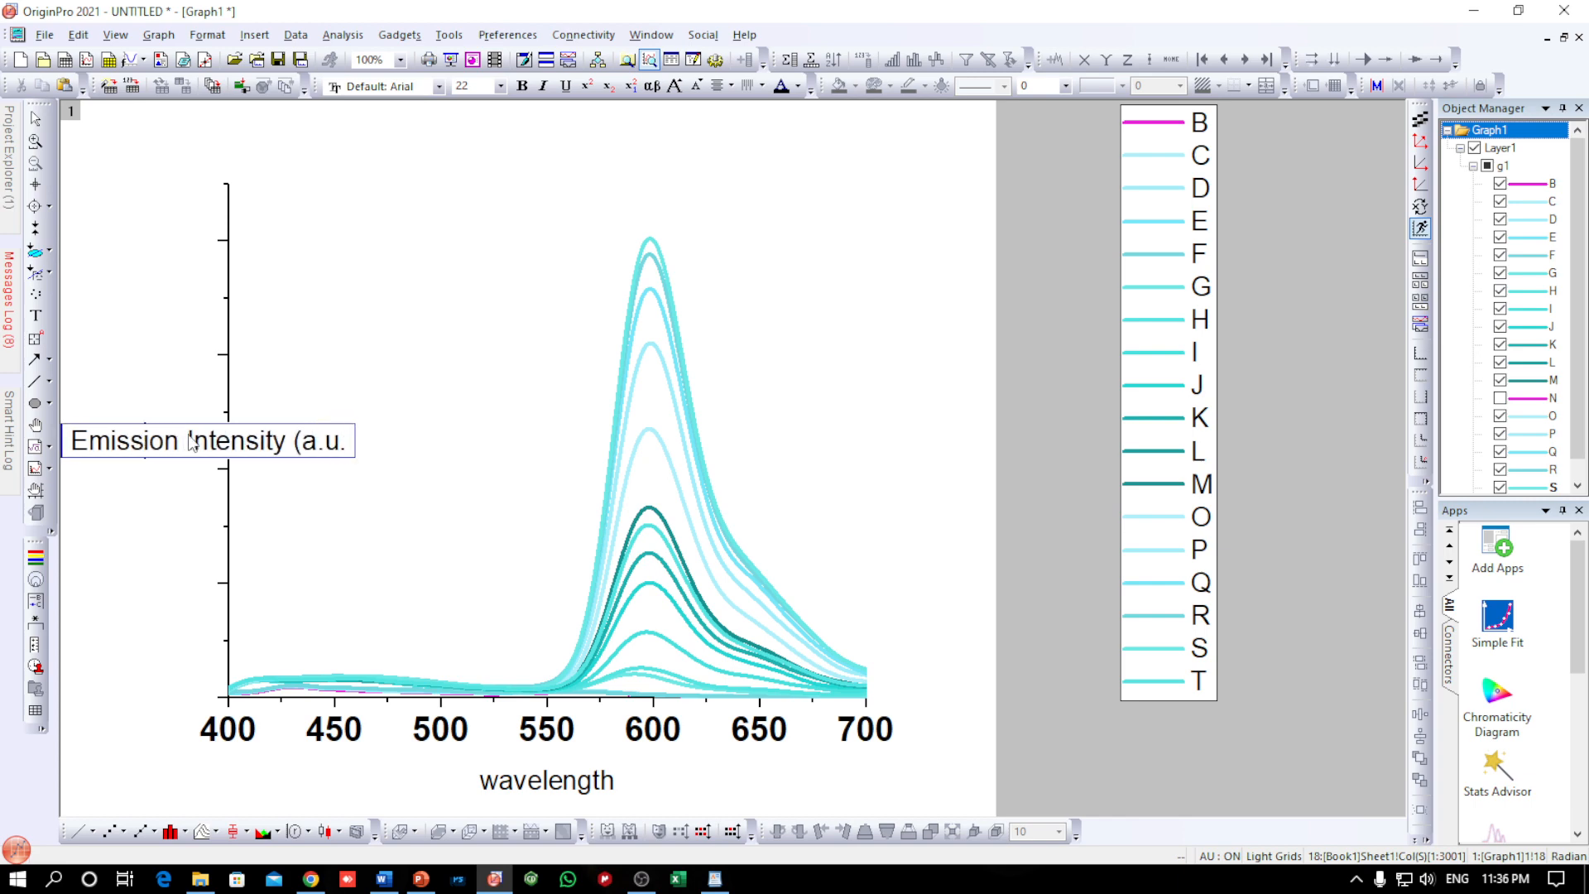
pyautogui.write(')')
# Format the whole y-axis title as bold at font size 28
pyautogui.hotkey('ctrl', 'a')
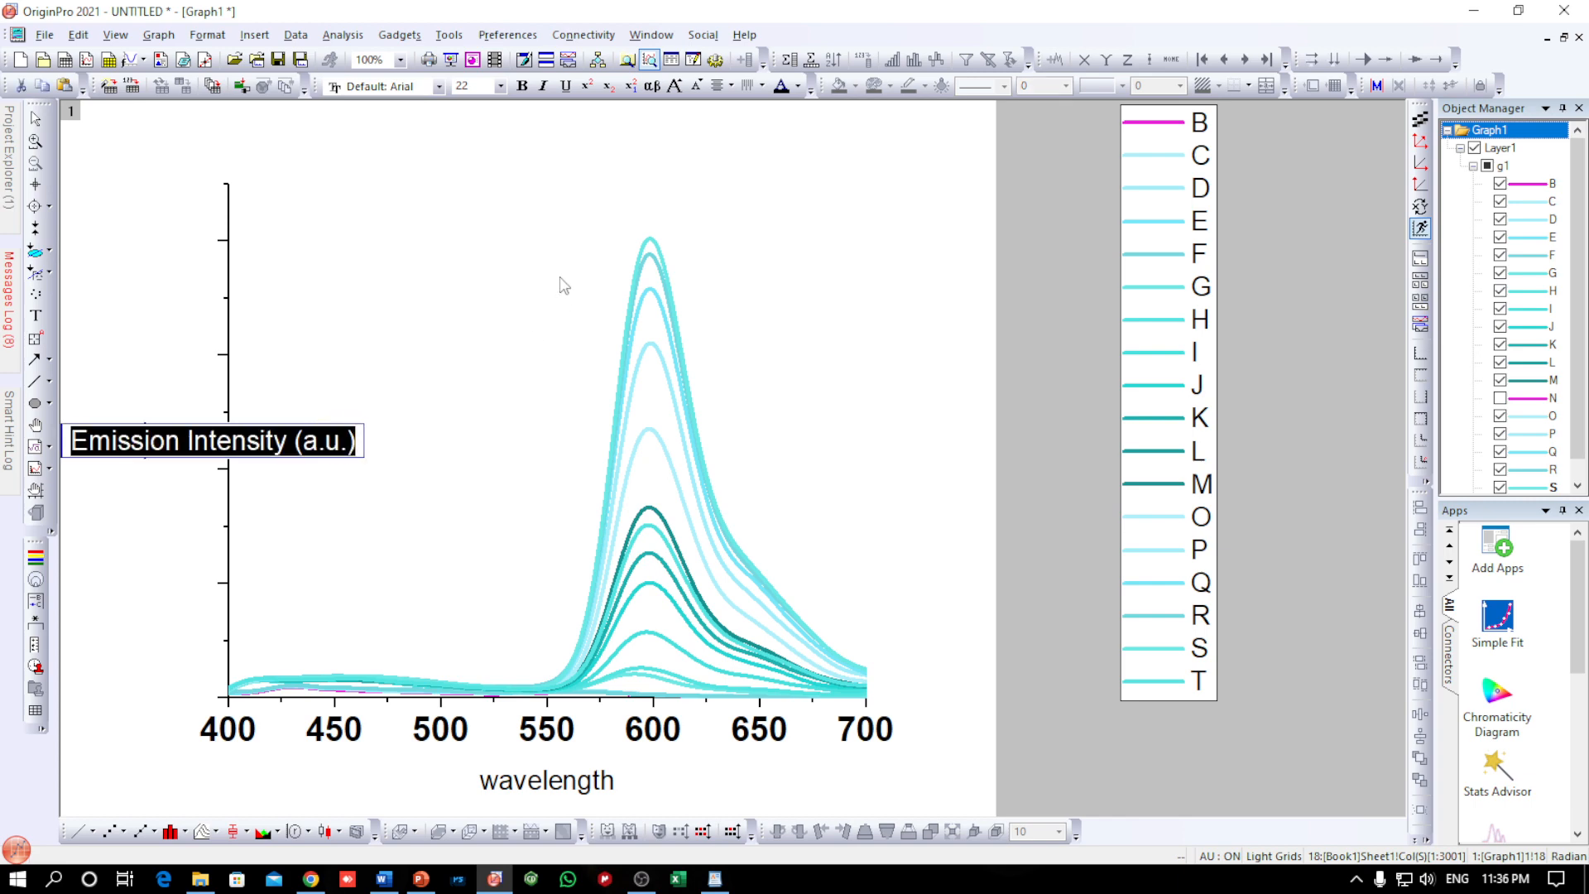
pyautogui.click(521, 86)
pyautogui.click(501, 86)
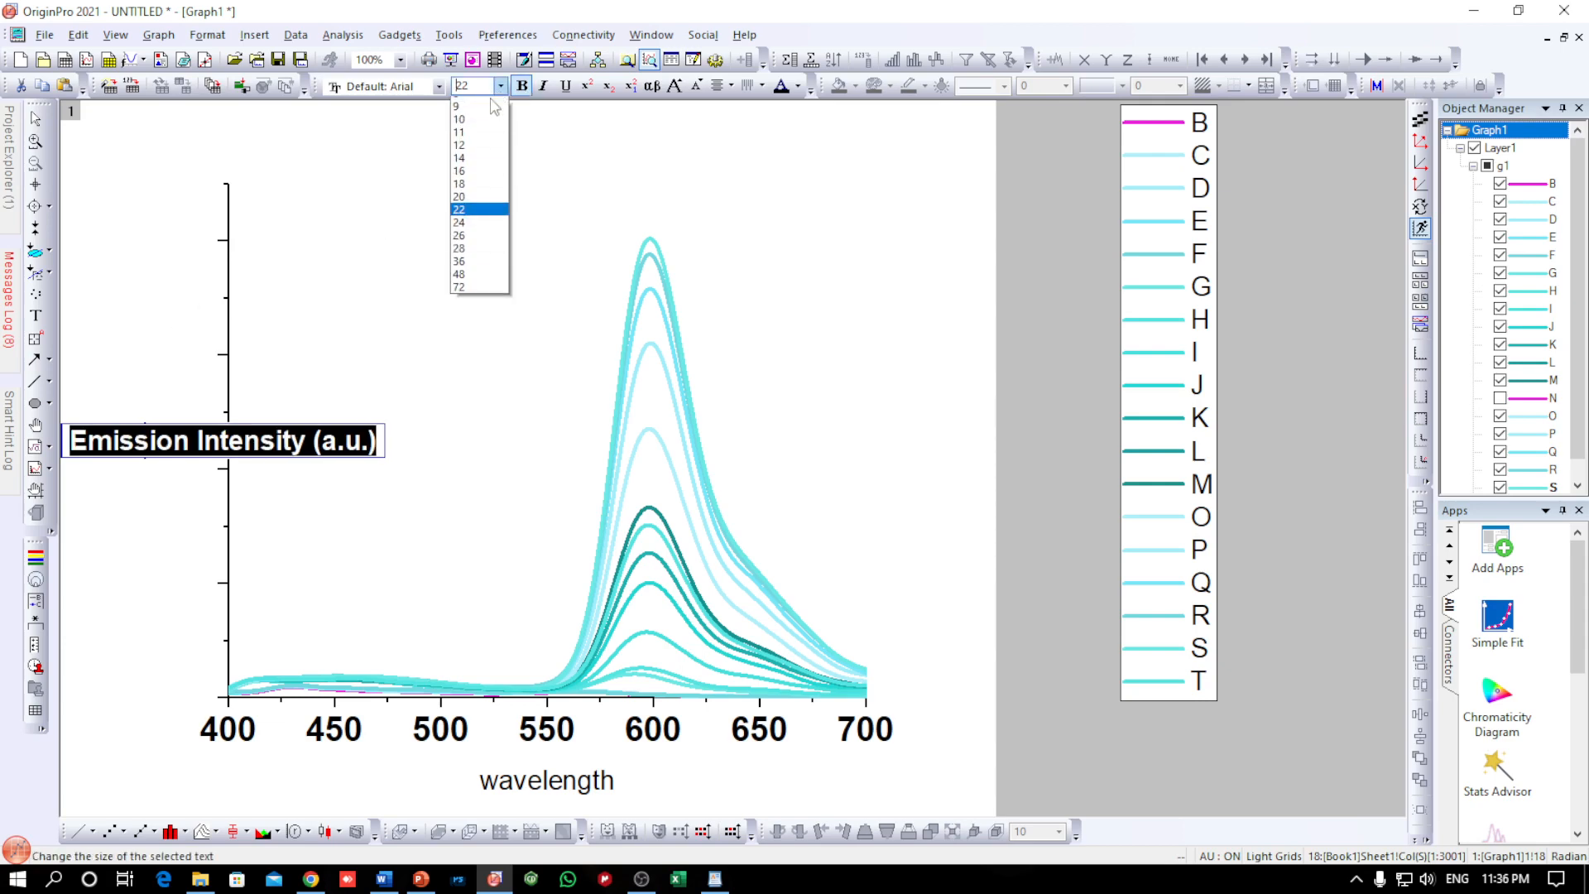
pyautogui.click(476, 254)
pyautogui.click(190, 354)
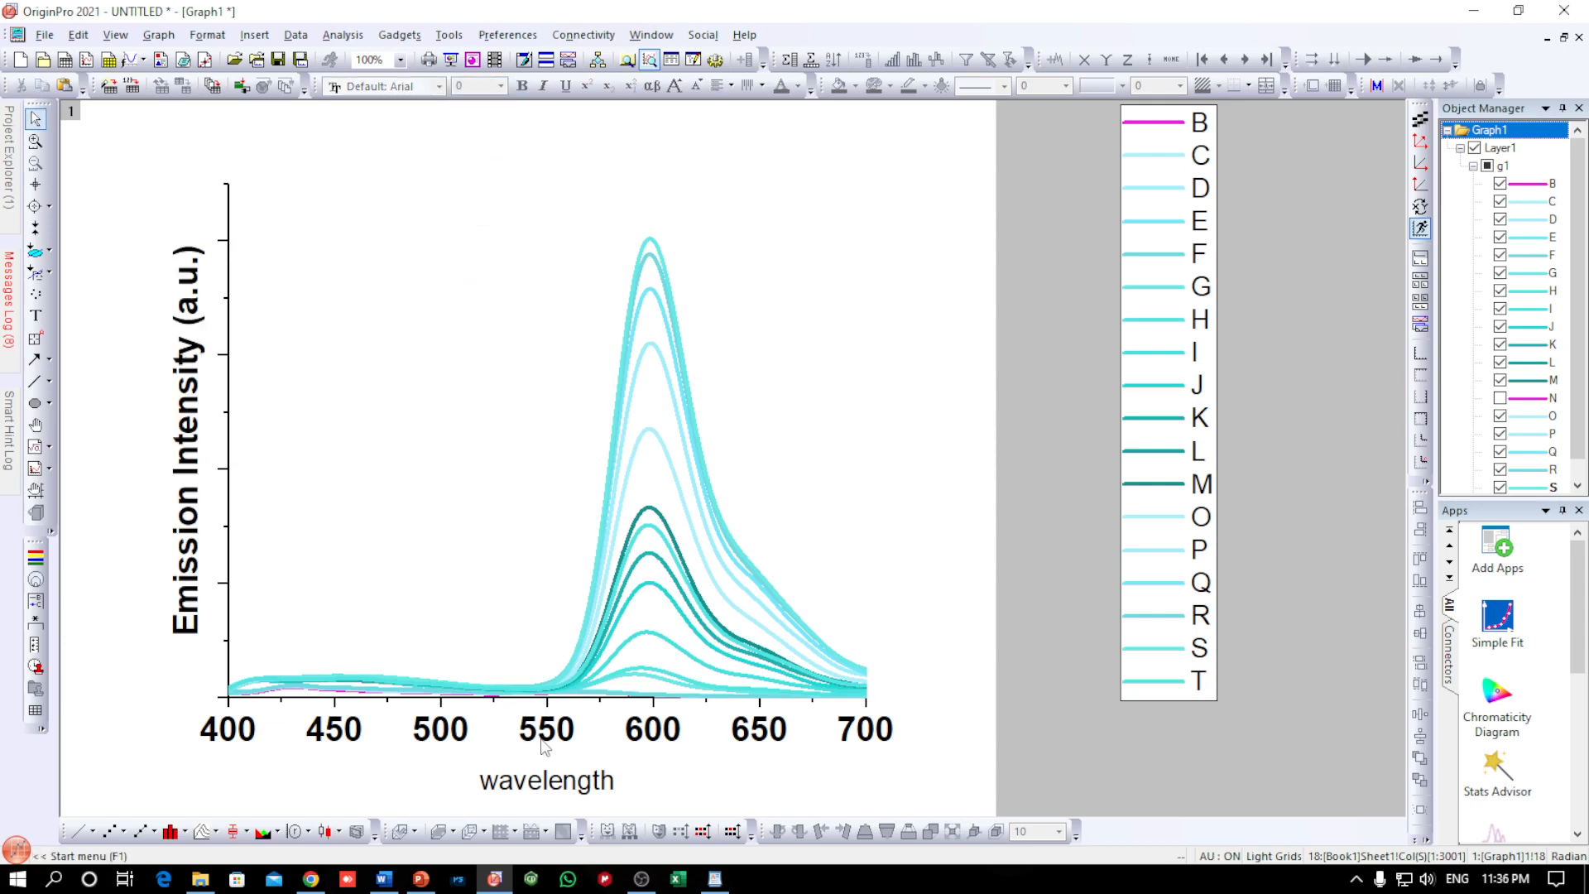
# Replace the x-axis title with "Wavelength (nm)"
pyautogui.doubleClick(556, 782)
pyautogui.doubleClick(556, 782)
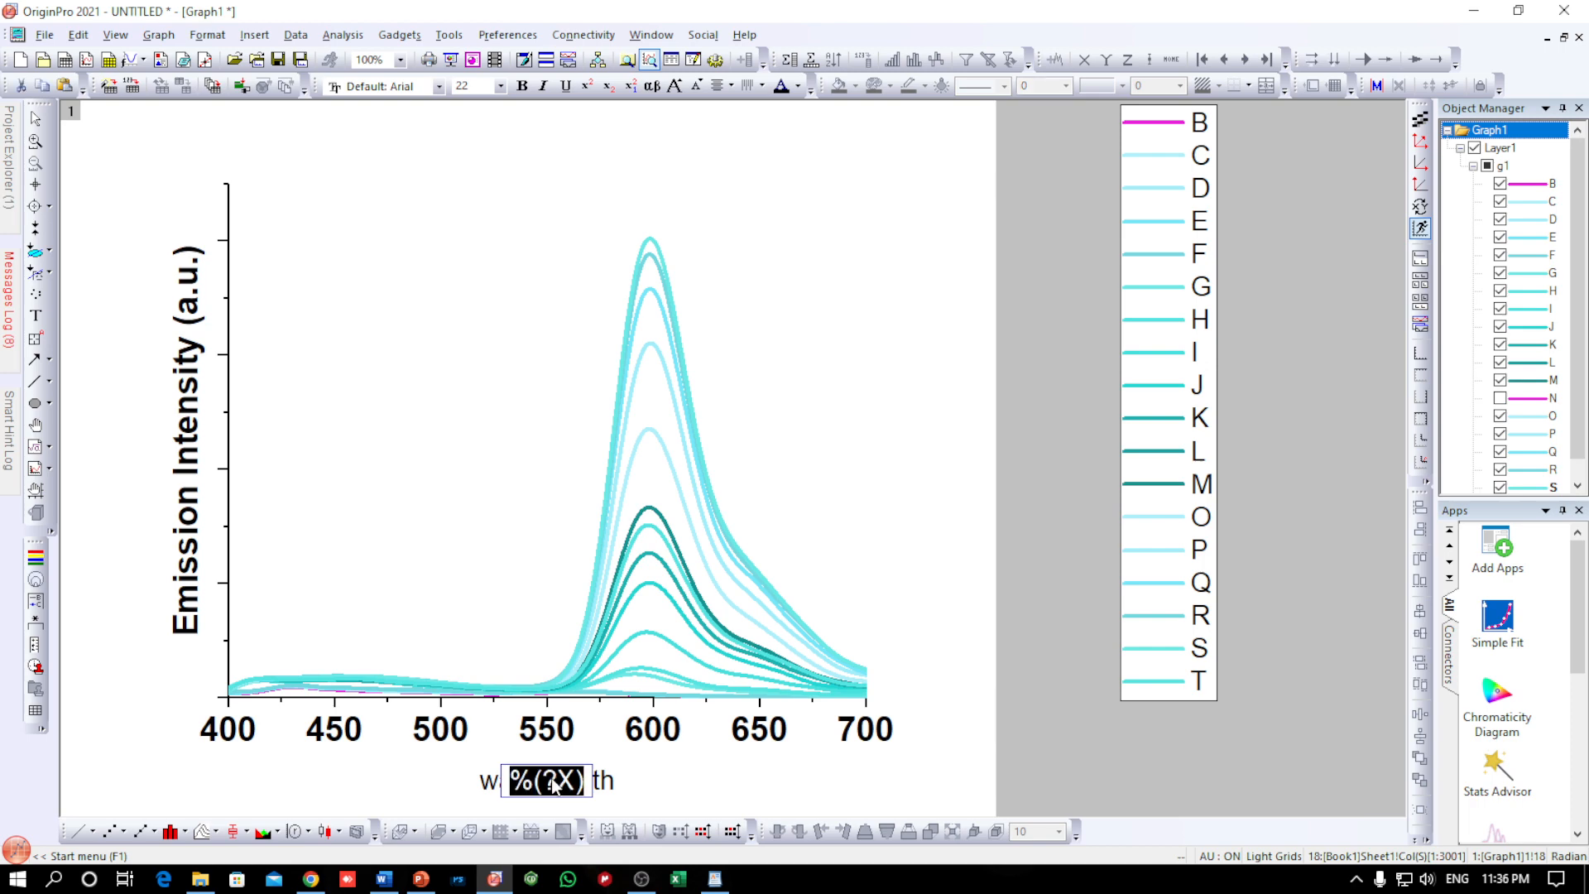
pyautogui.write('Wavelen')
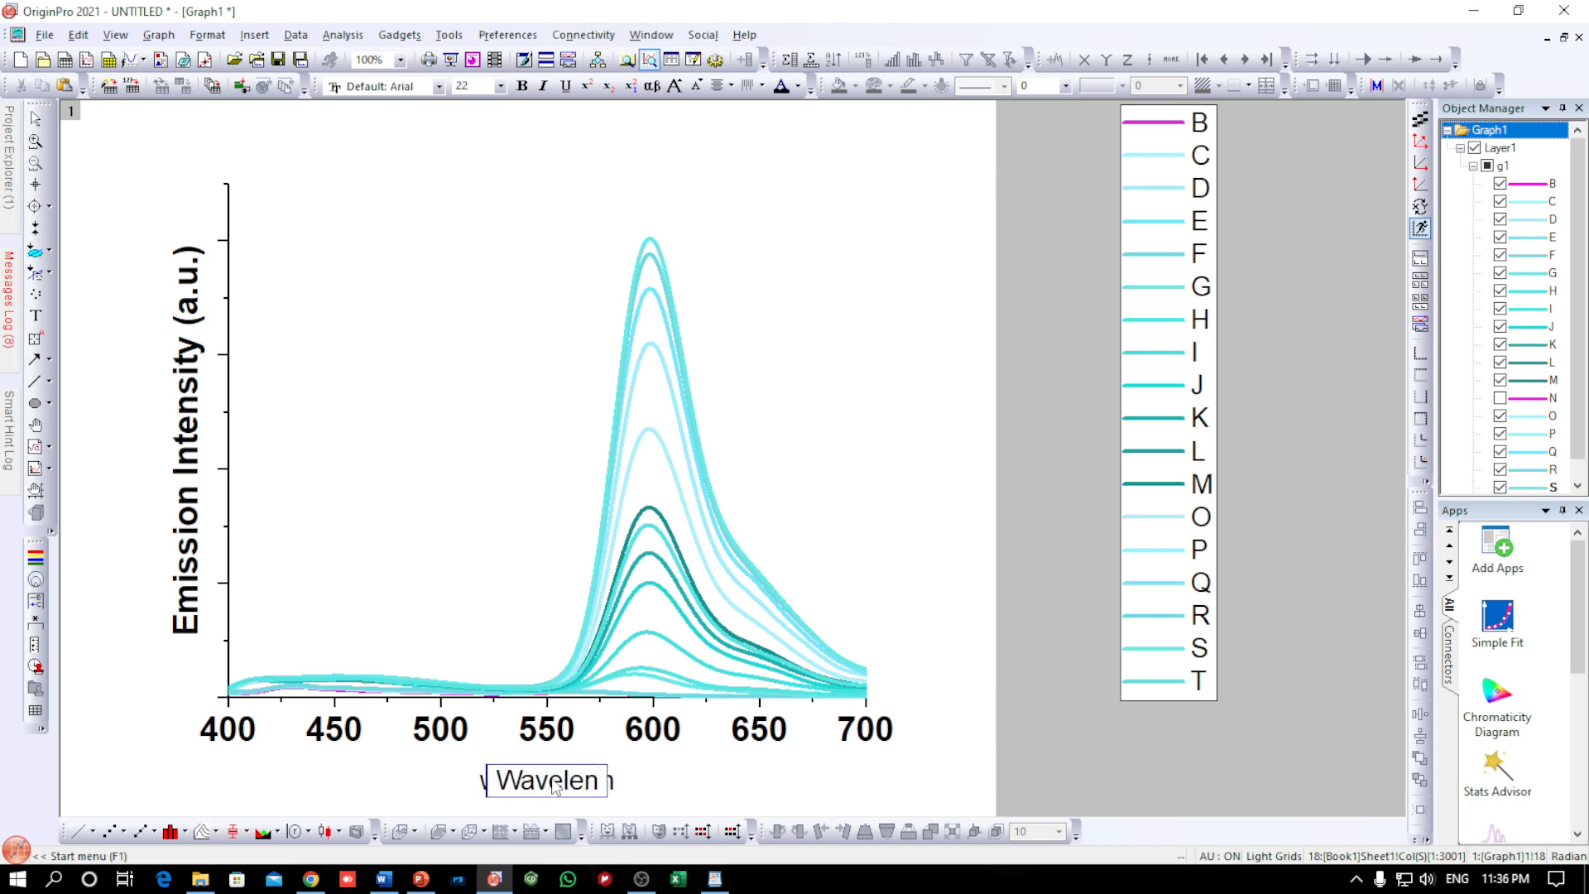
pyautogui.write('gth (nm)')
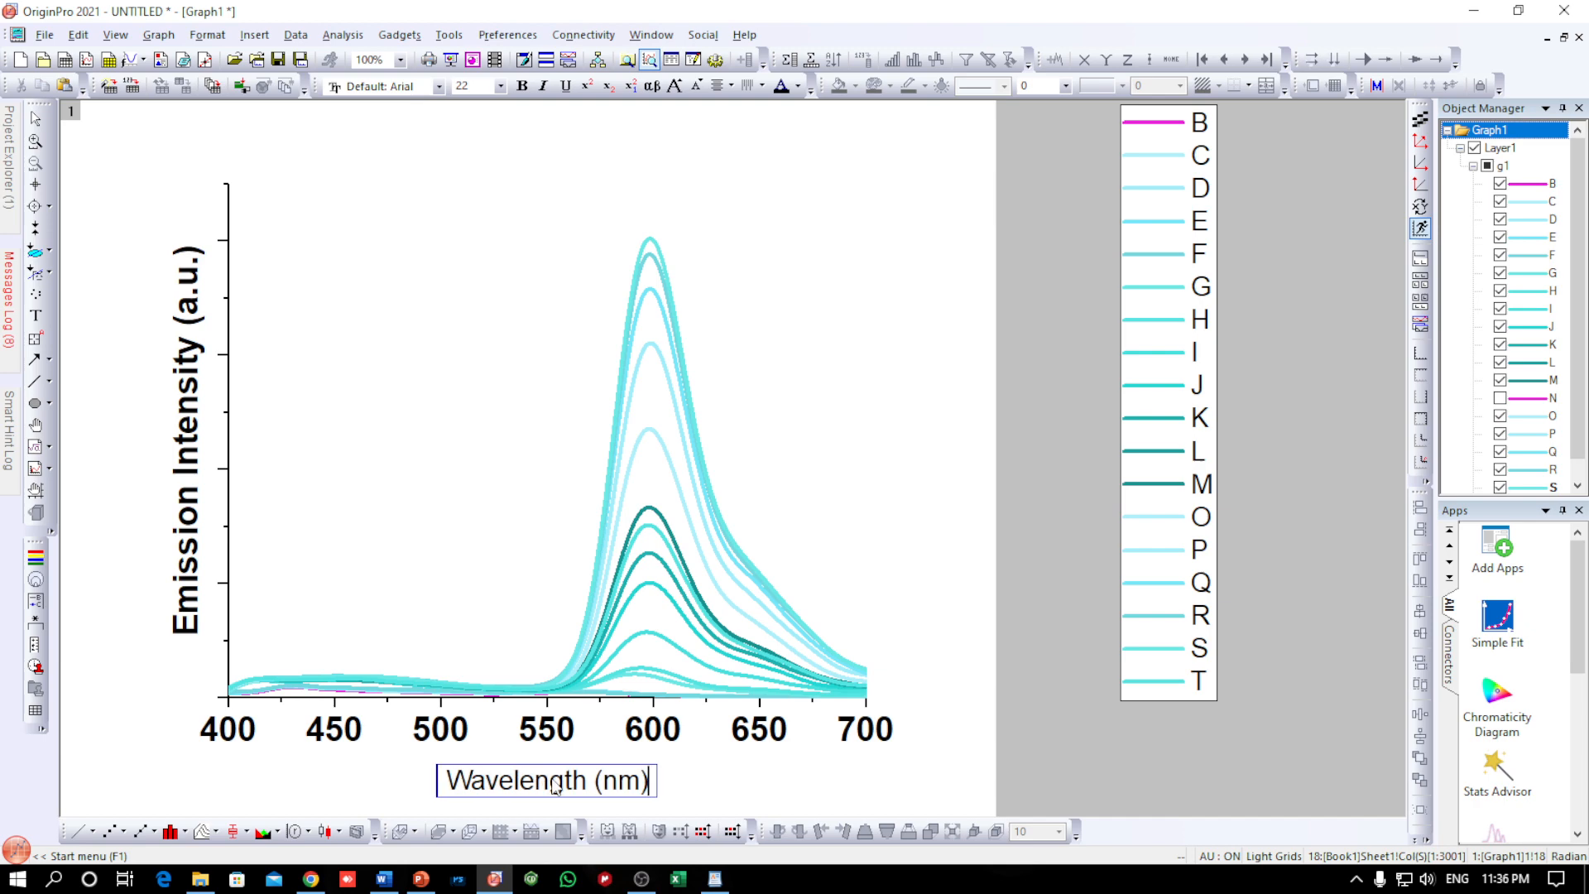
# Format the x-axis title as bold at size 28 and move it slightly closer to the tick labels
pyautogui.hotkey('ctrl', 'a')
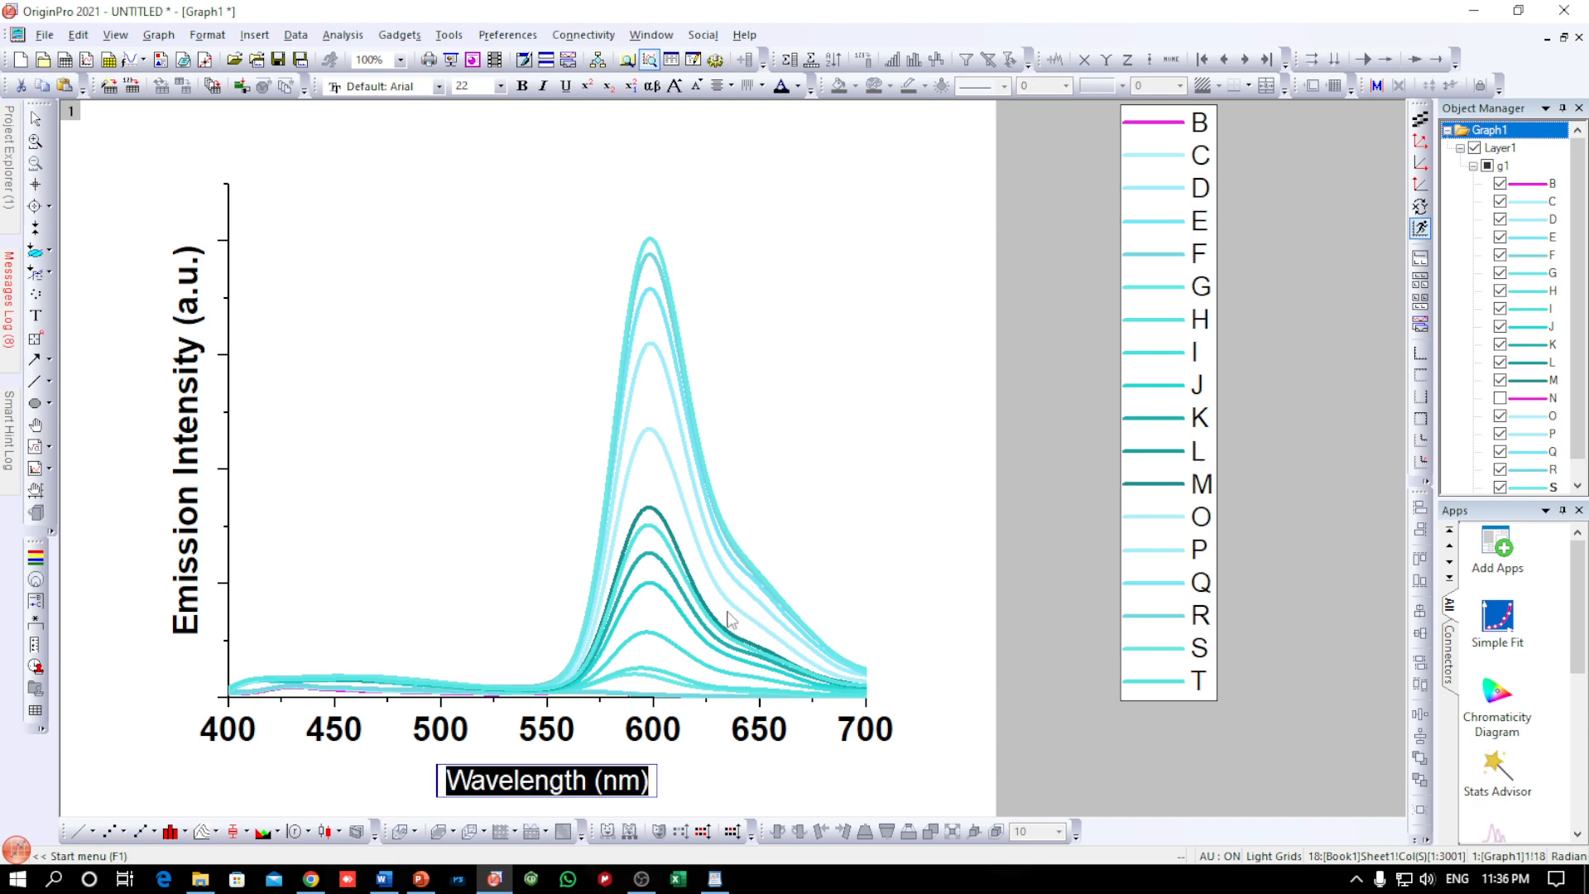
pyautogui.click(501, 86)
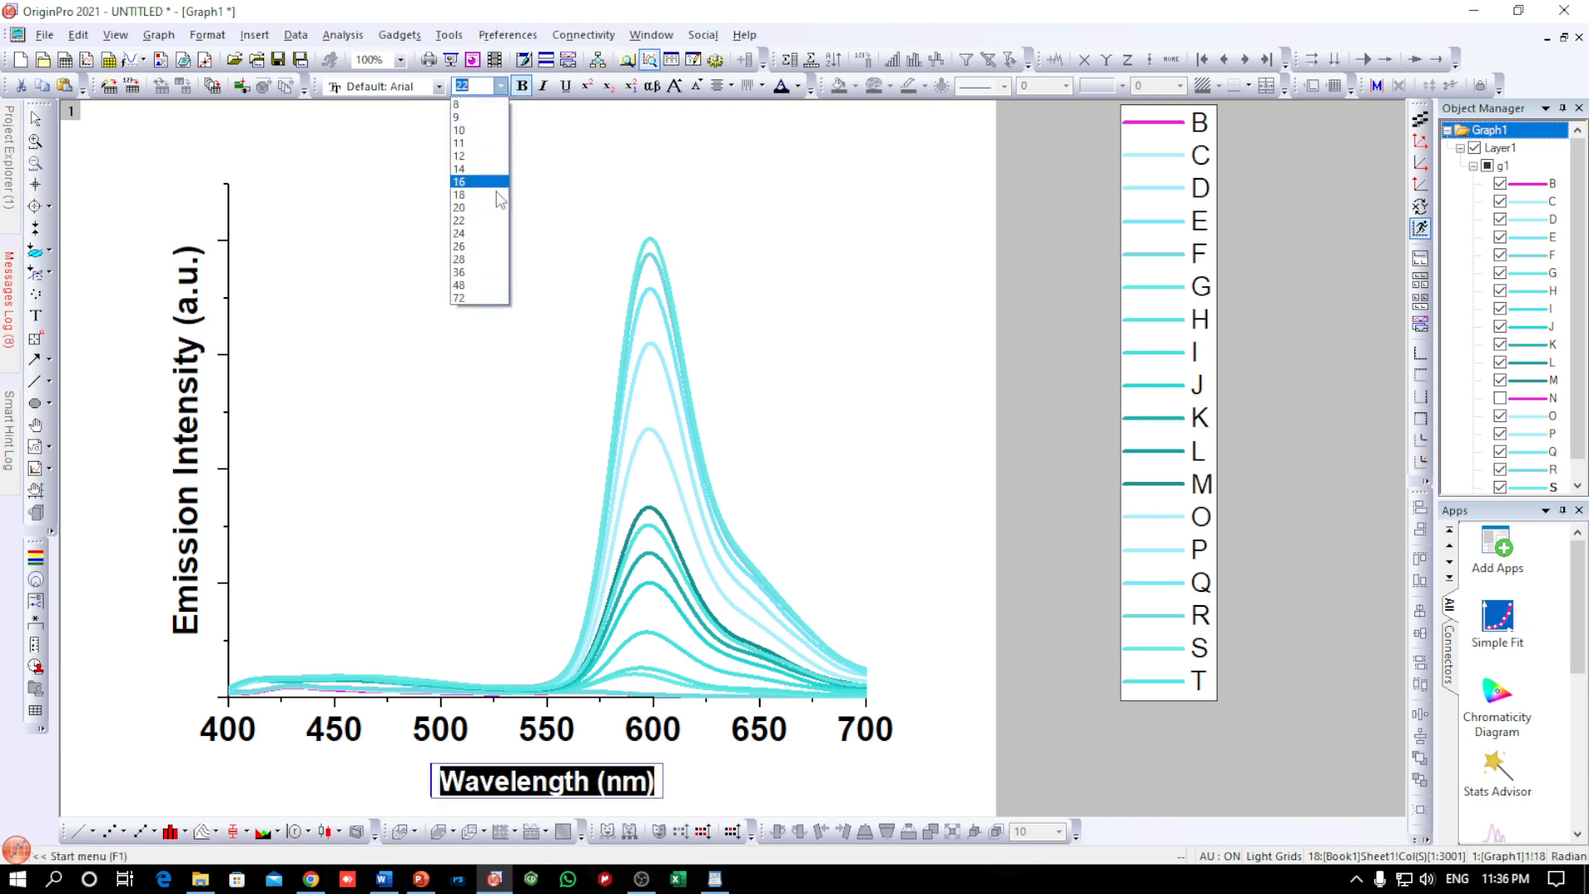
pyautogui.click(472, 259)
pyautogui.click(350, 753)
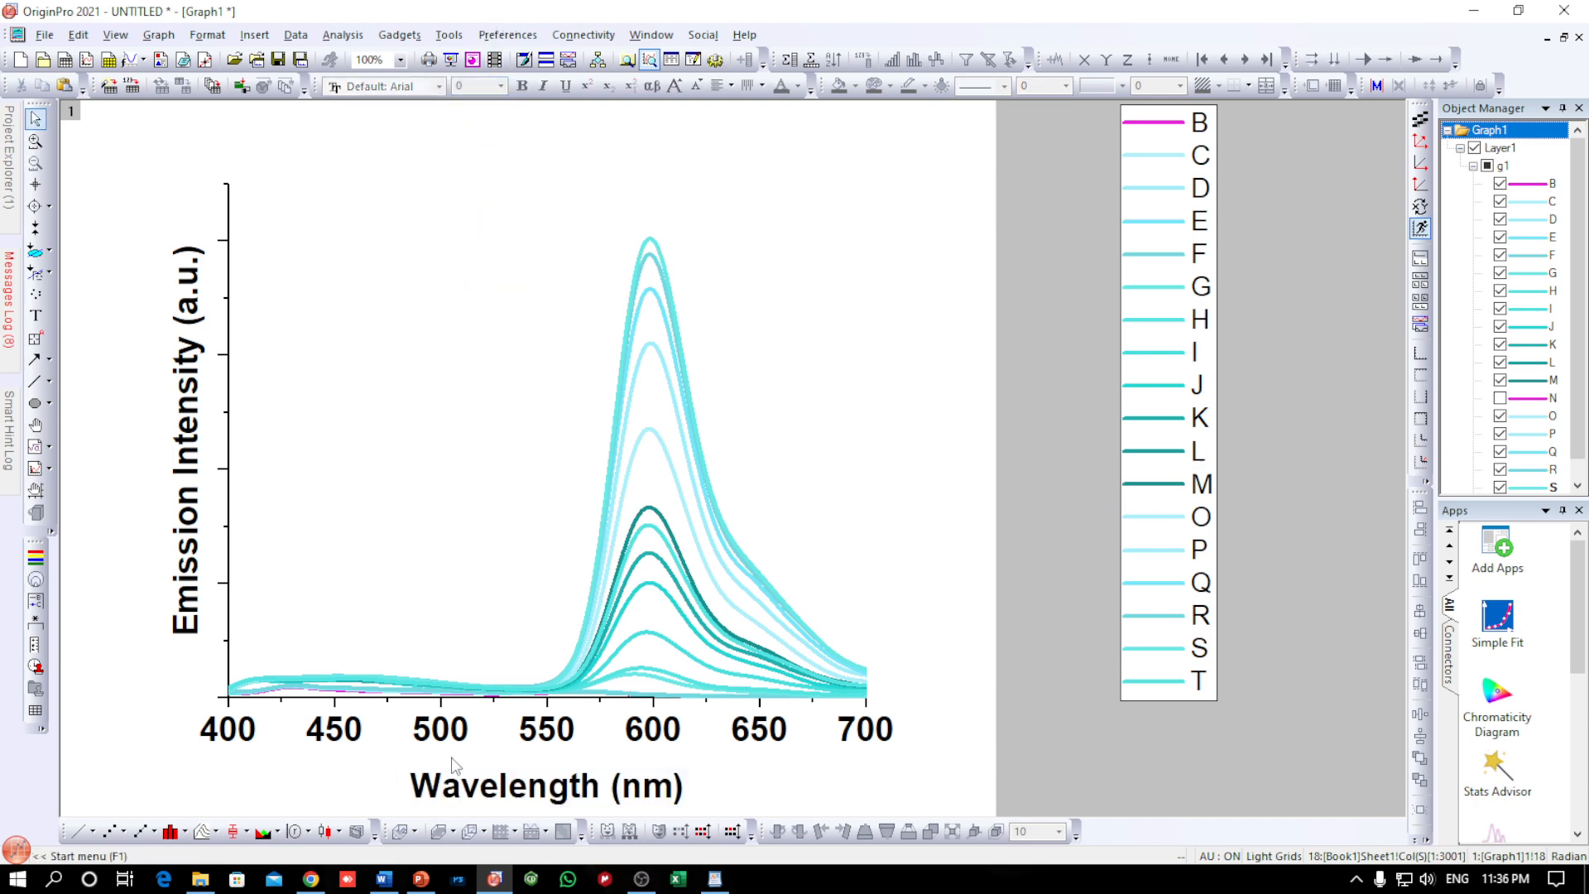
pyautogui.moveTo(464, 776); pyautogui.dragTo(447, 766)
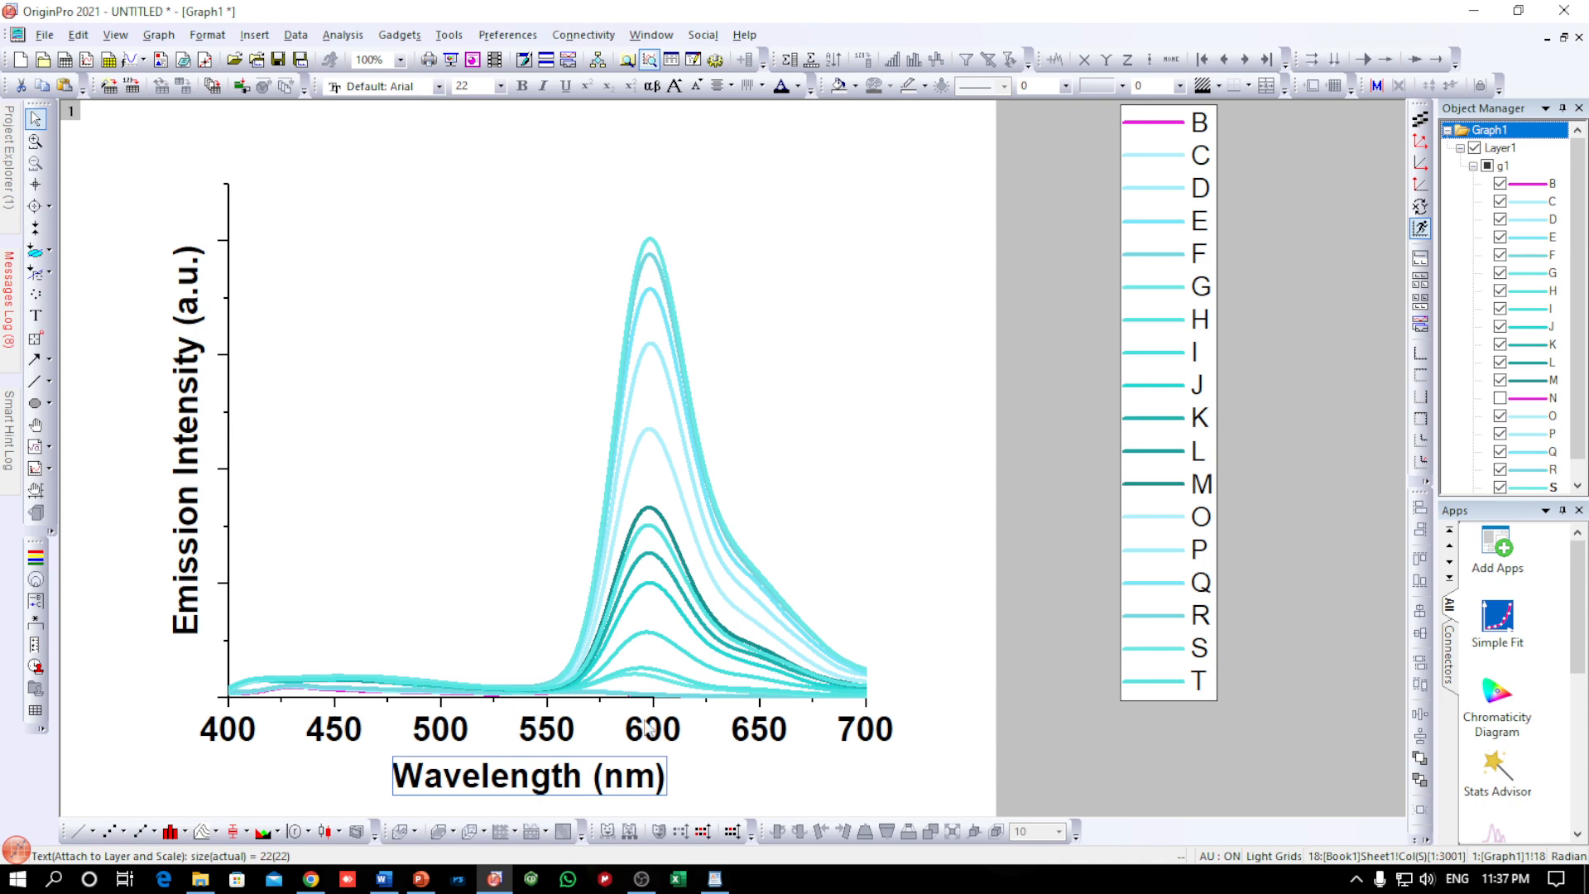
# Set the x-axis major tick increment to 70 and apply it to the graph
pyautogui.click(449, 734)
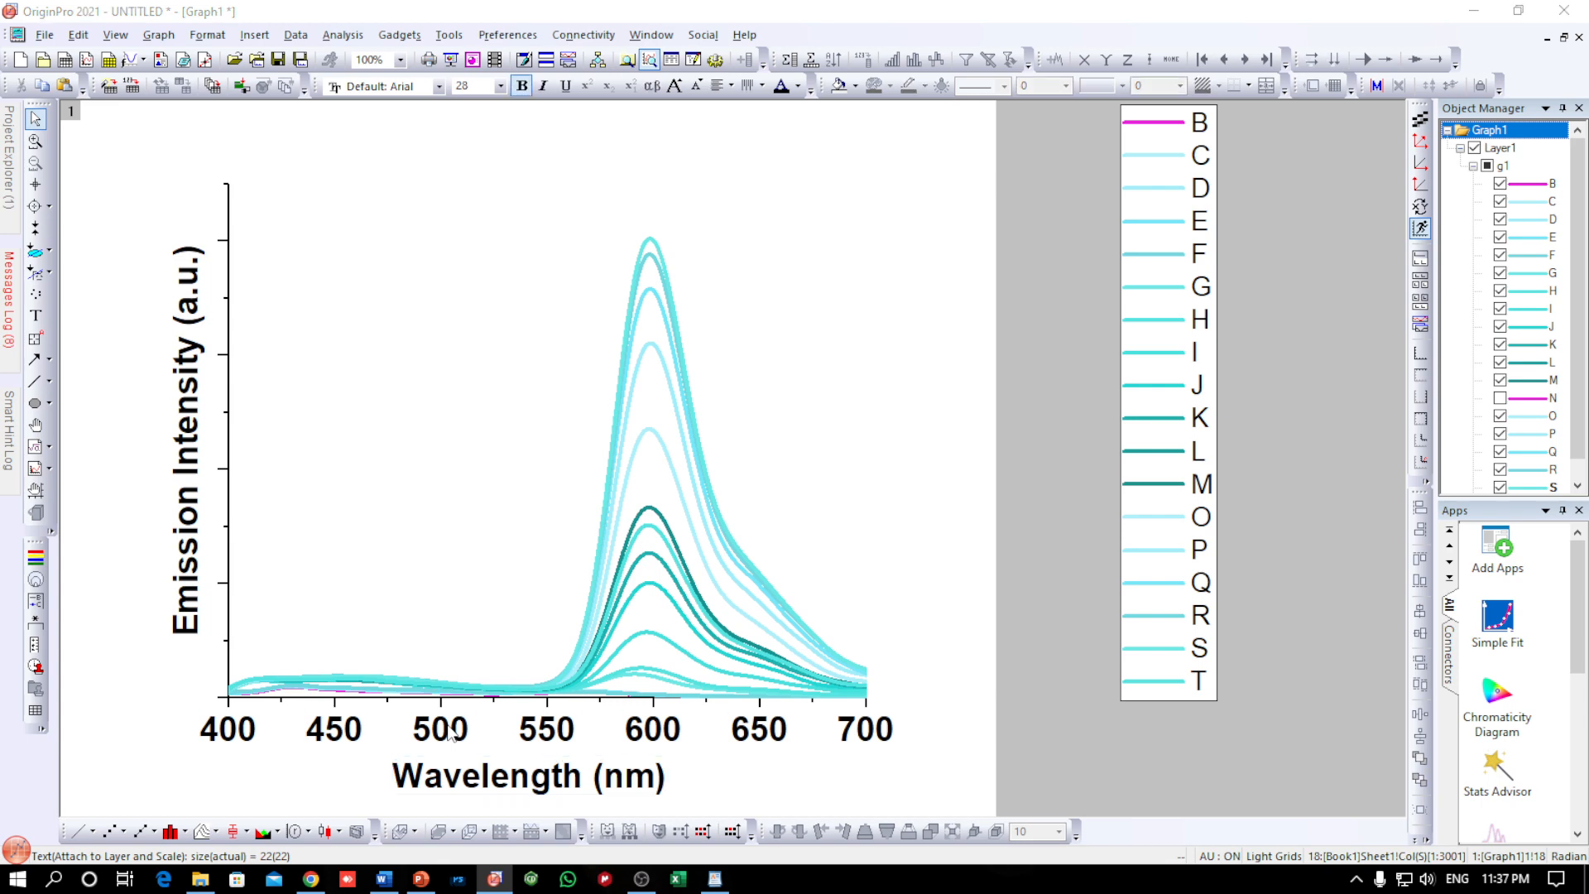
pyautogui.doubleClick(461, 729)
pyautogui.click(941, 186)
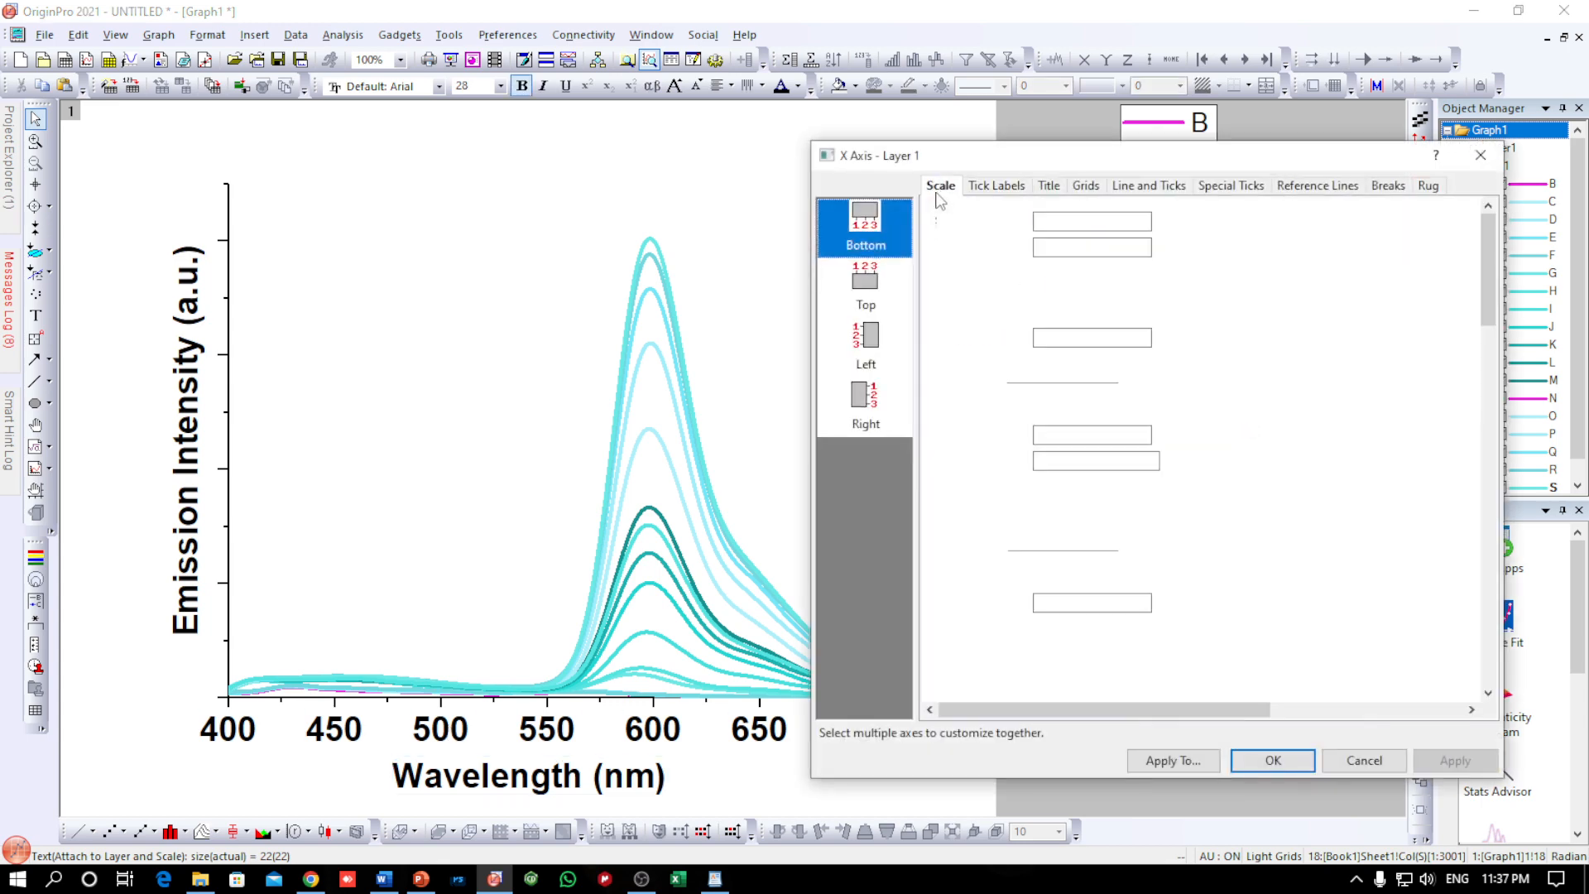
pyautogui.click(1047, 436)
pyautogui.moveTo(1045, 436); pyautogui.dragTo(1002, 421)
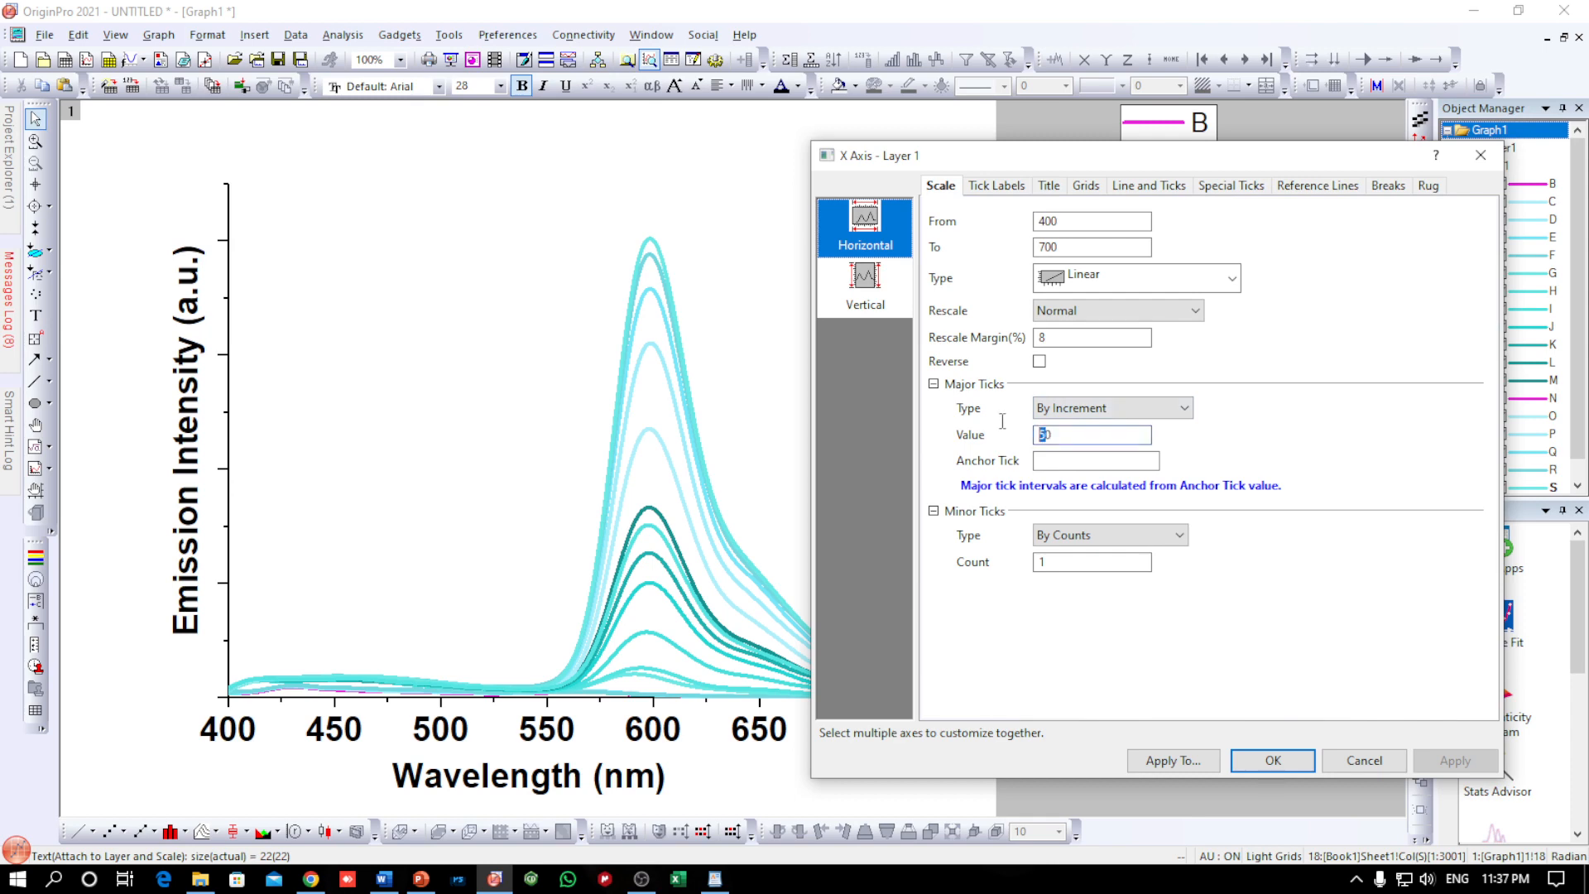
pyautogui.write('7')
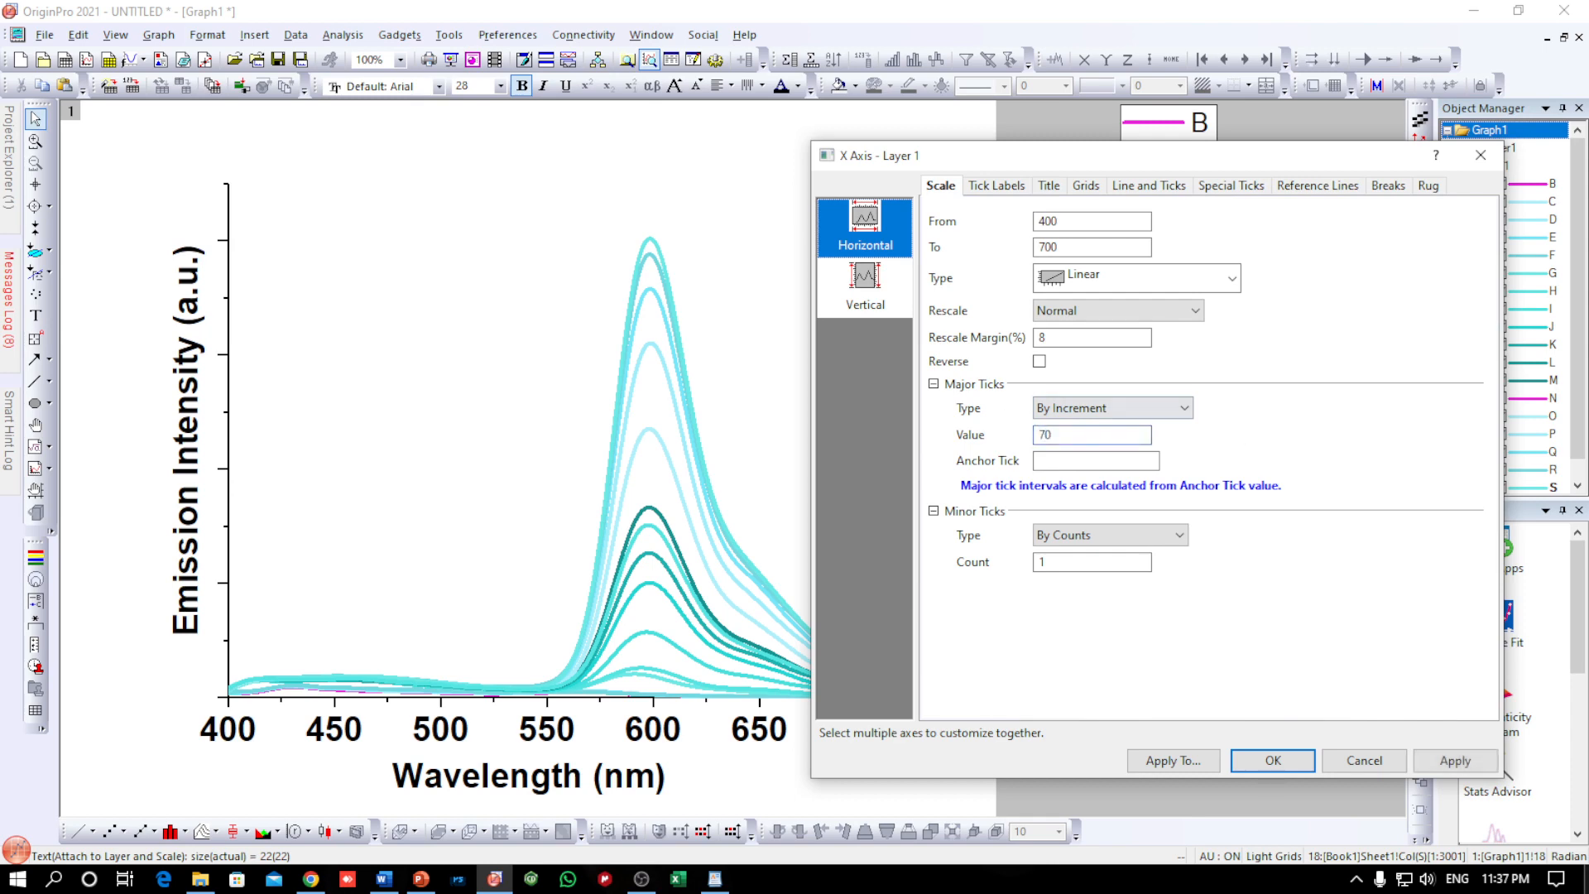
pyautogui.click(1455, 761)
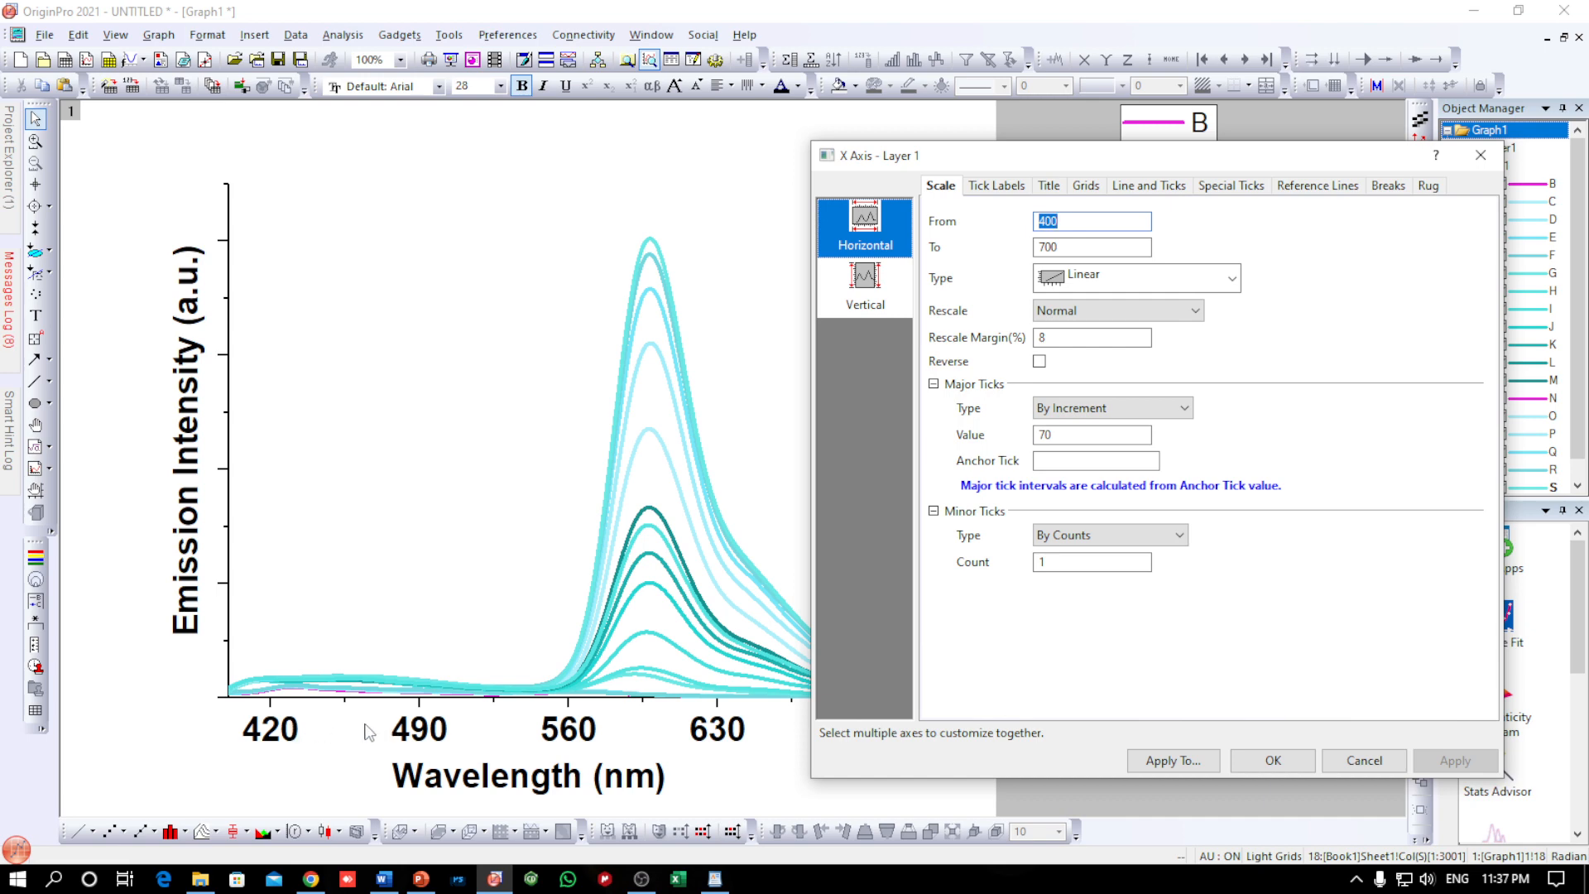
pyautogui.click(1271, 758)
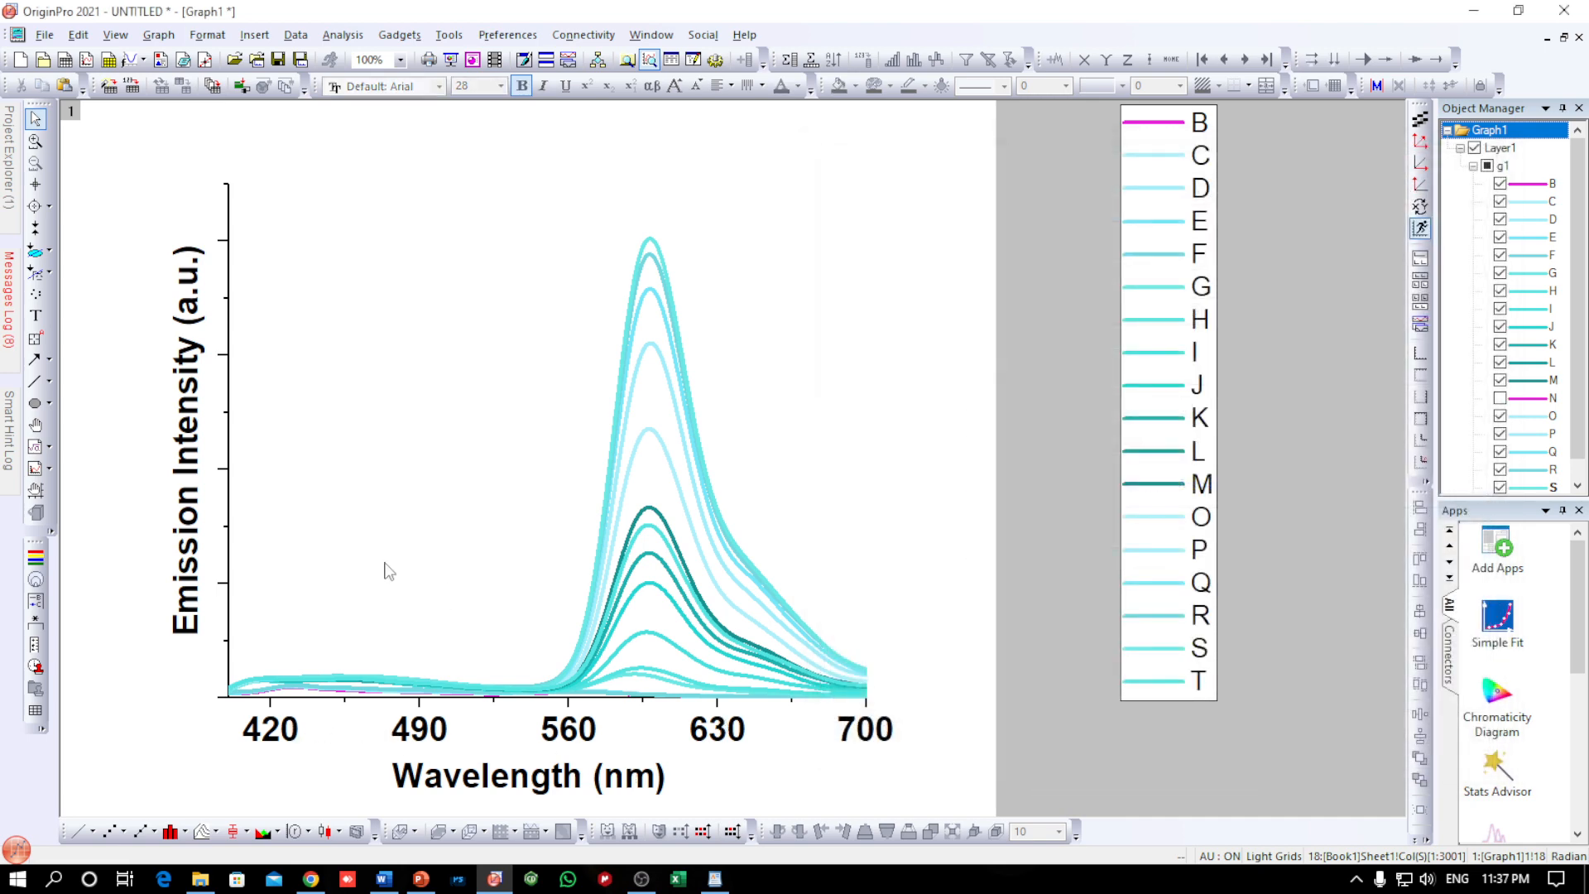
# Set the line thickness of the left and bottom axes to 3
pyautogui.doubleClick(231, 403)
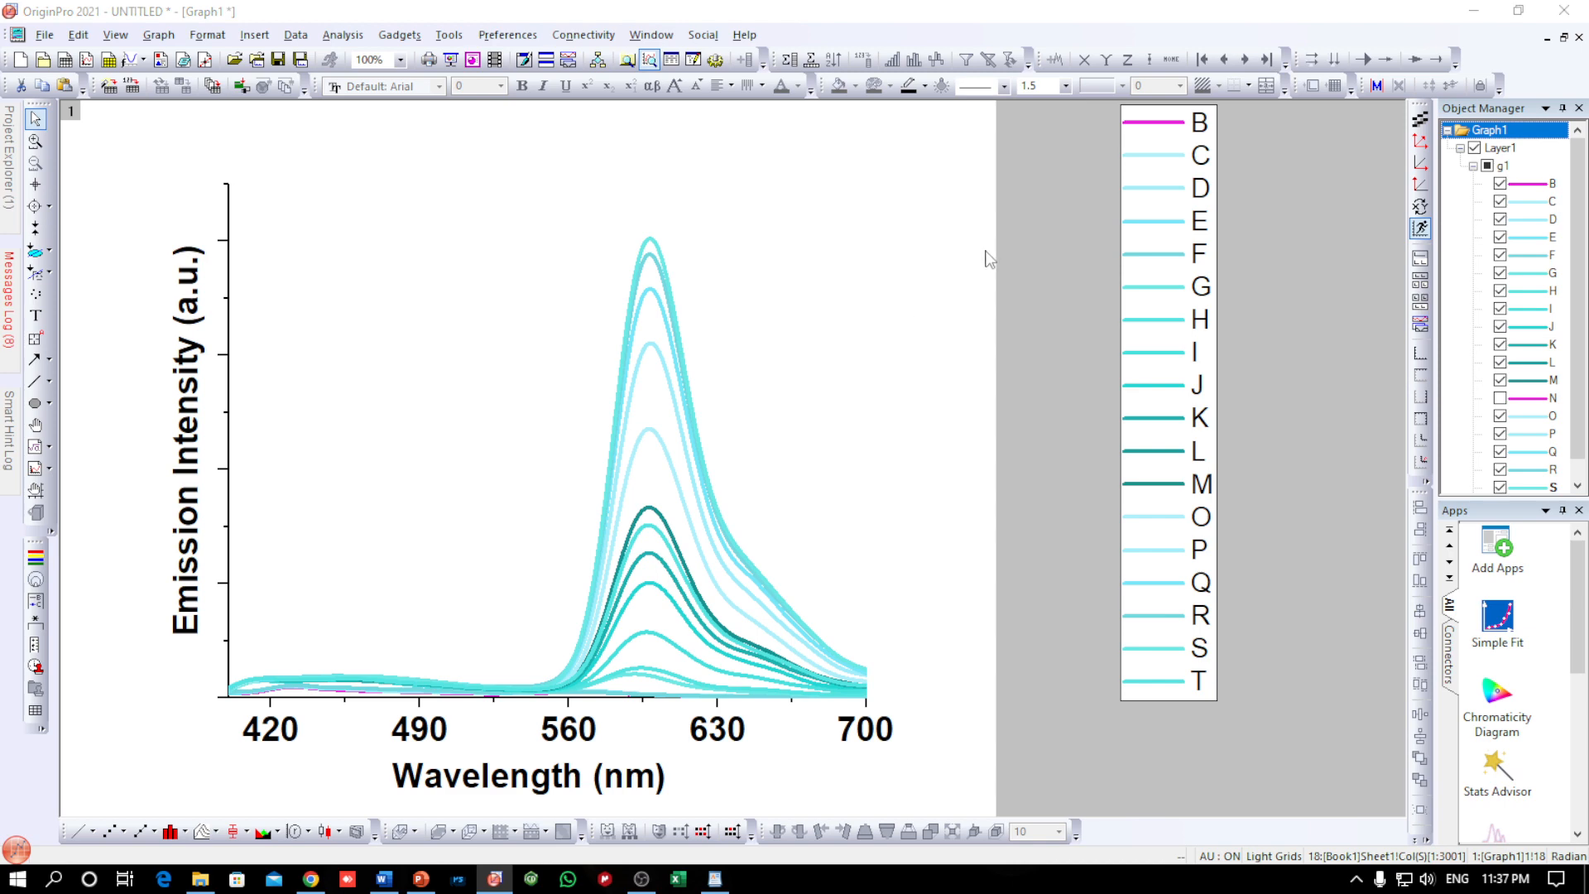
pyautogui.click(1134, 184)
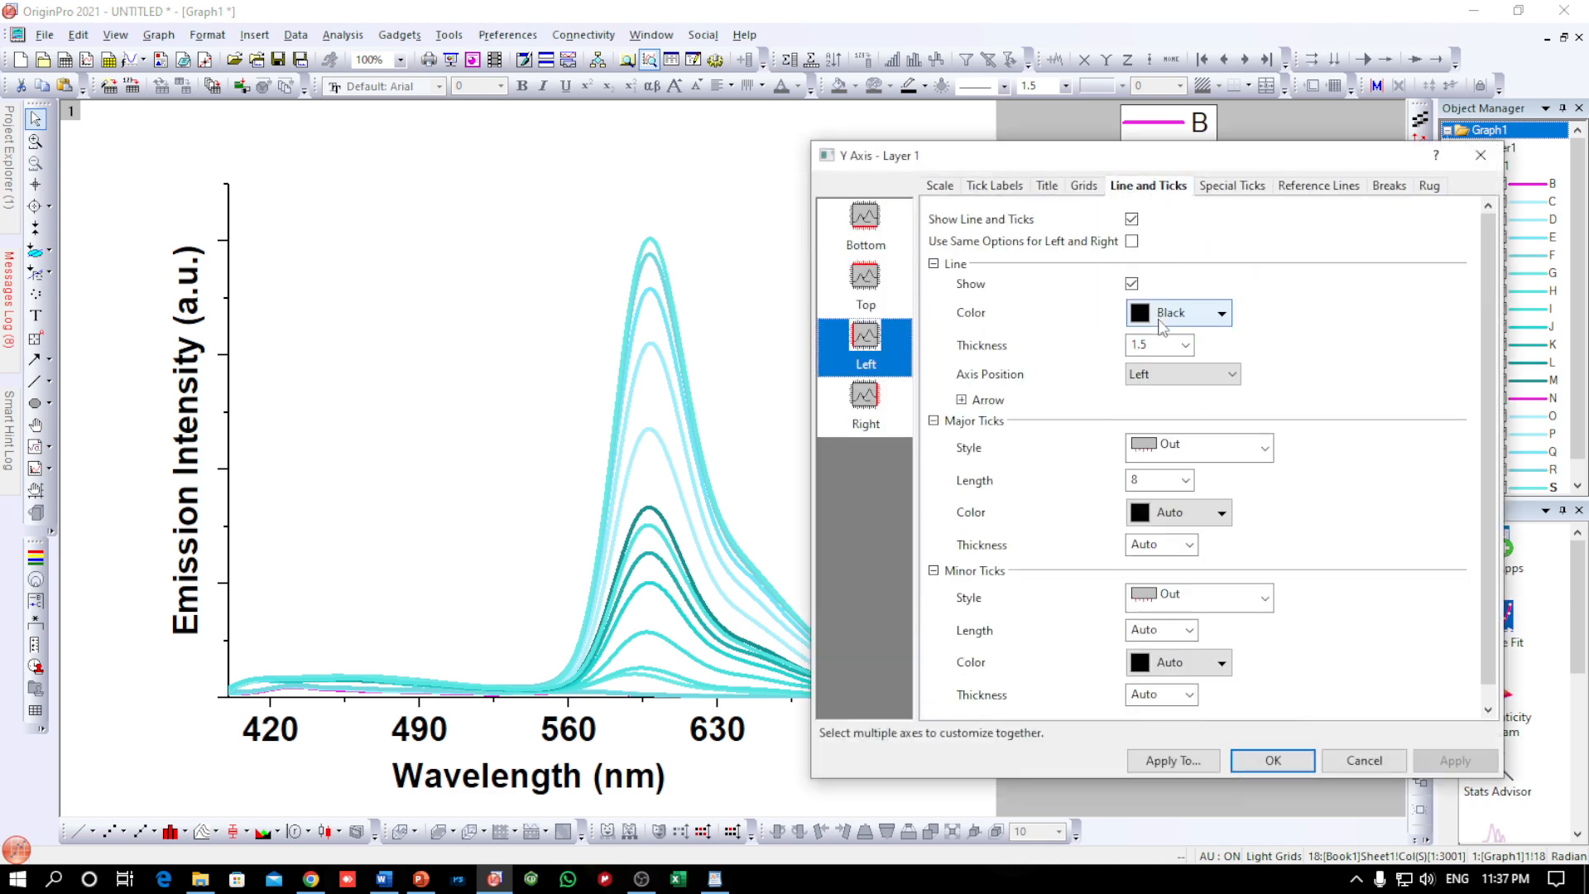
pyautogui.click(1185, 344)
pyautogui.click(1154, 439)
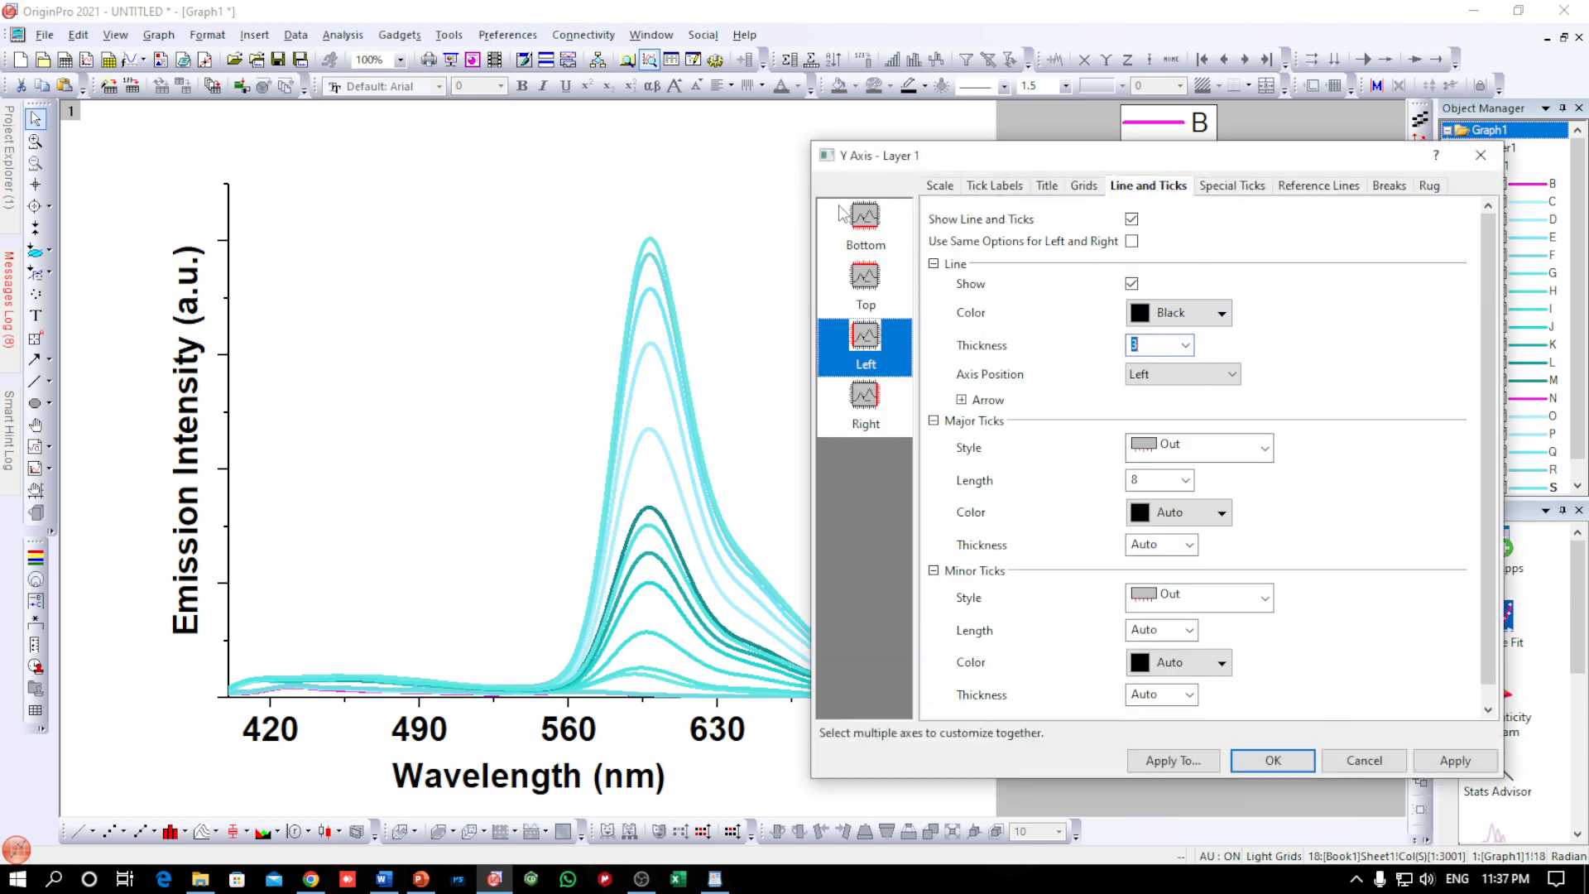
pyautogui.click(865, 219)
pyautogui.click(1197, 344)
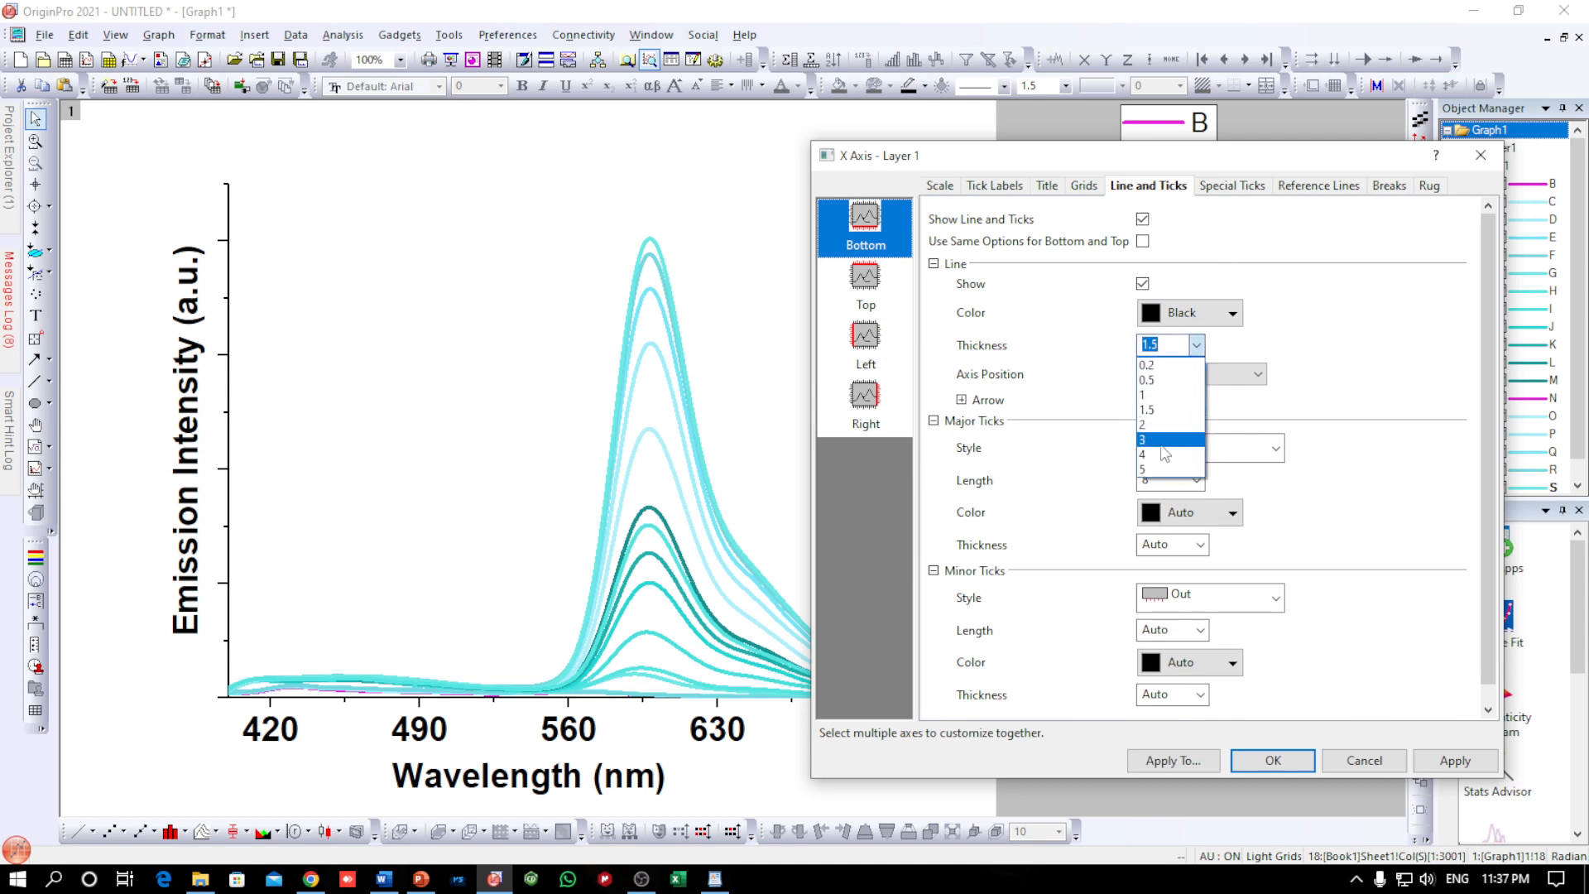
pyautogui.click(1158, 441)
# Show the top axis line with thickness 3 and set its major and minor tick styles to None
pyautogui.click(865, 280)
pyautogui.click(1142, 218)
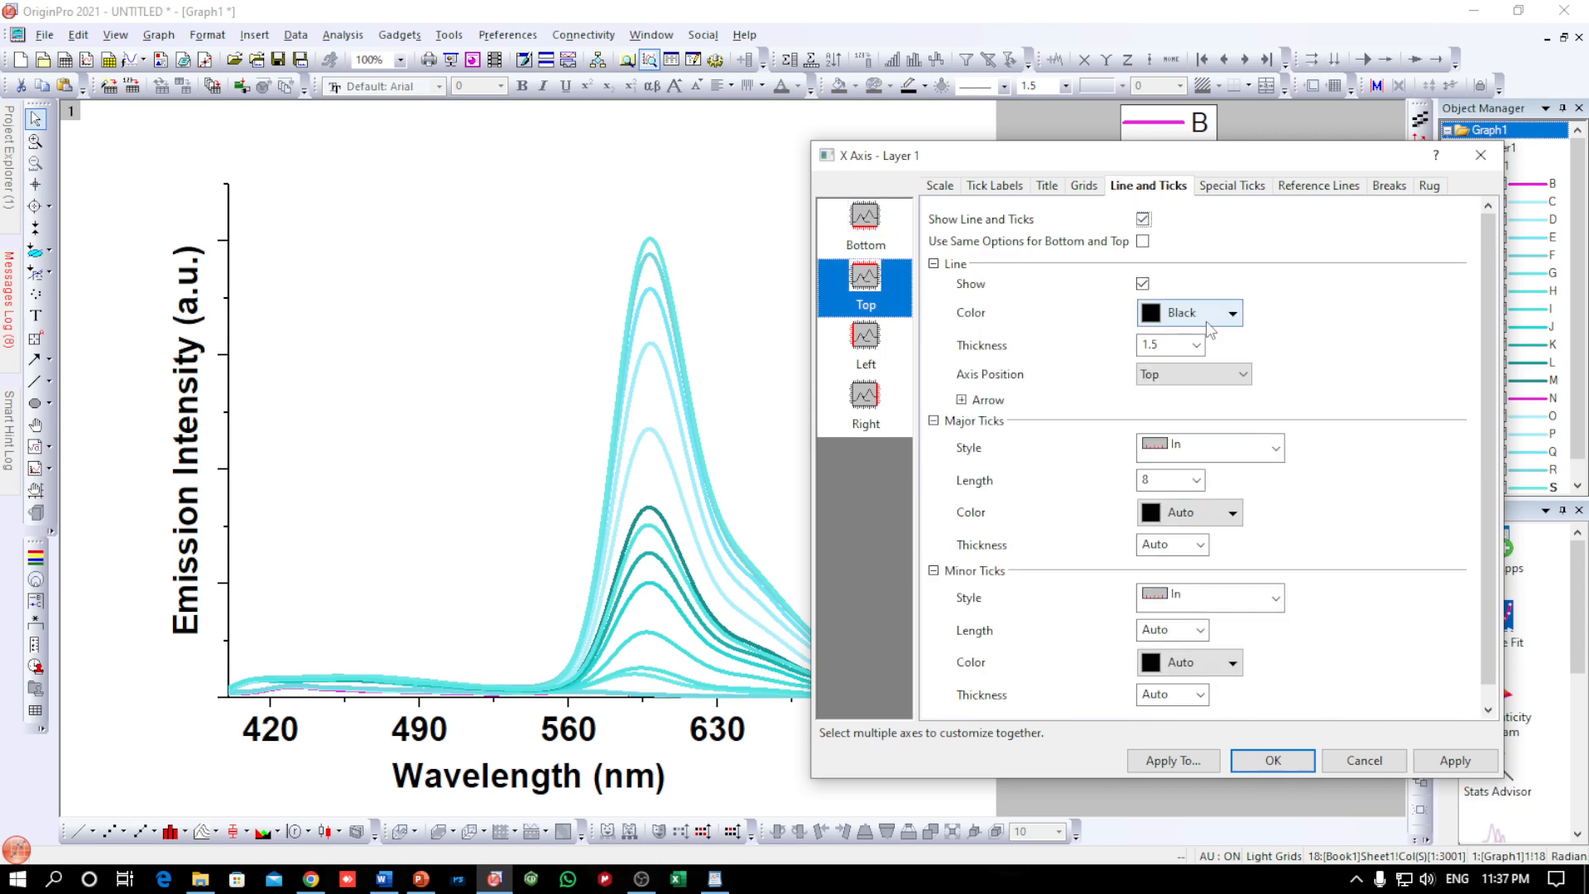
pyautogui.click(1196, 344)
pyautogui.click(1159, 443)
pyautogui.click(1200, 448)
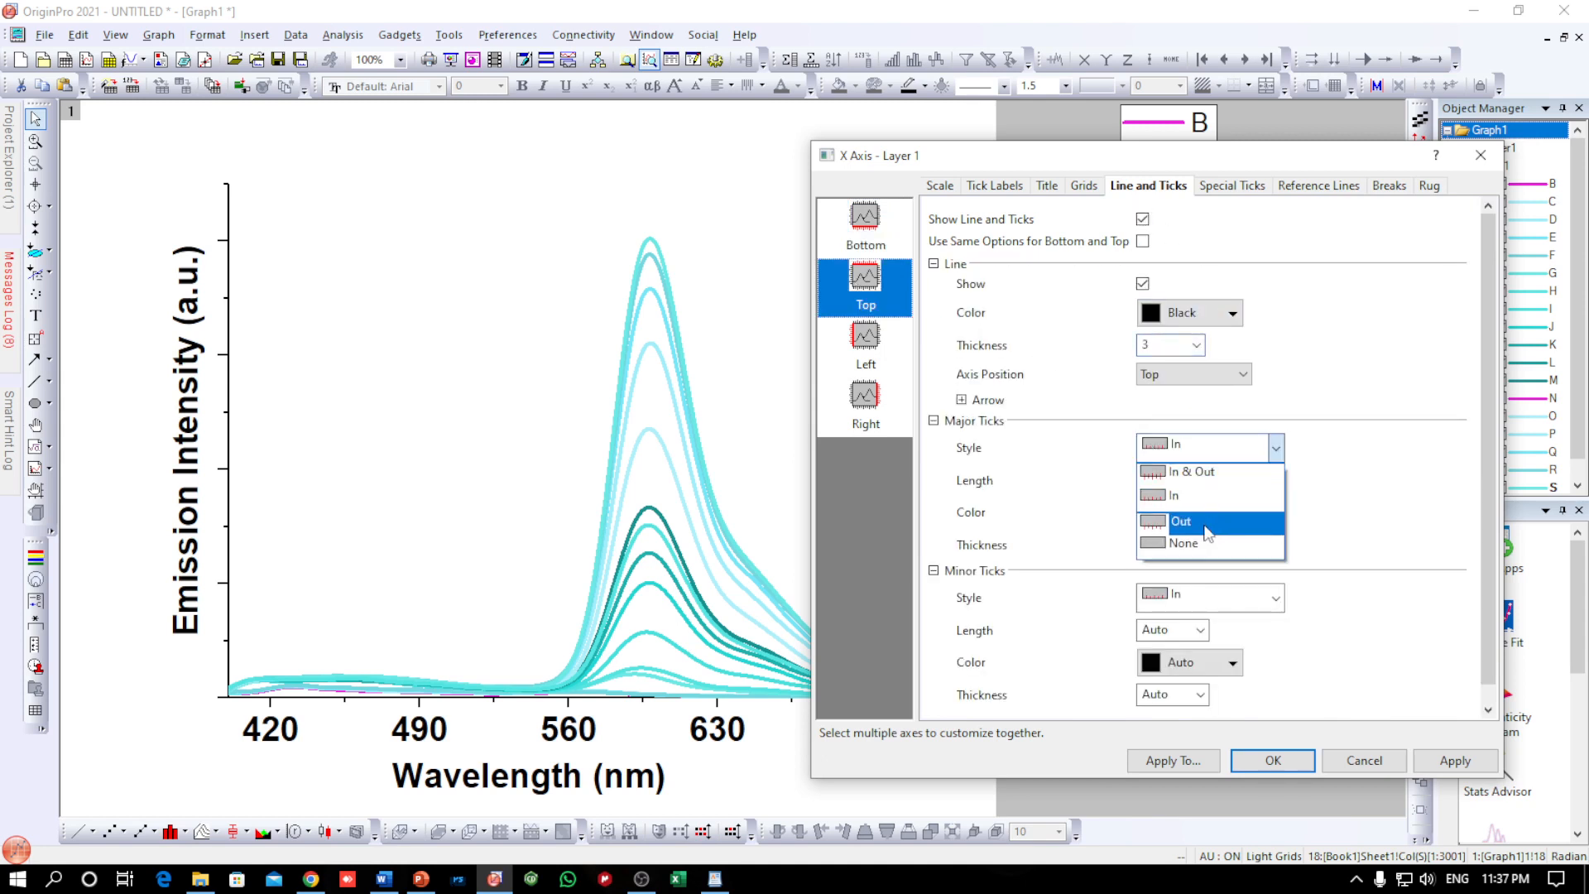
pyautogui.click(1198, 536)
pyautogui.click(1198, 606)
pyautogui.click(1159, 691)
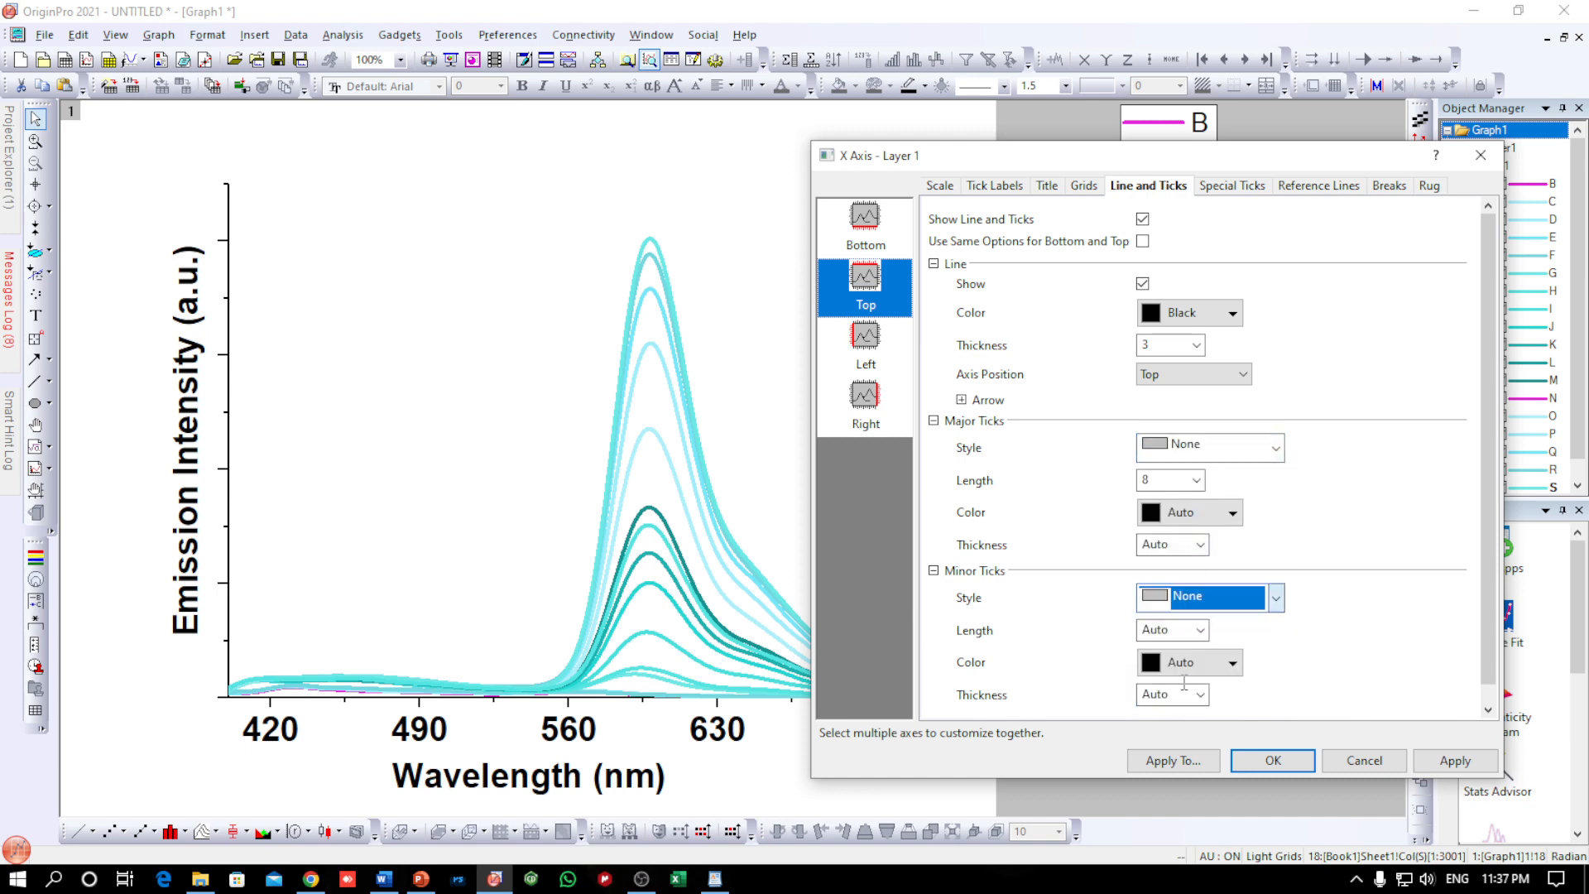
# Show the right axis line with thickness 3, set its major and minor tick styles to None, and apply the frame settings to the graph
pyautogui.click(869, 397)
pyautogui.click(1132, 219)
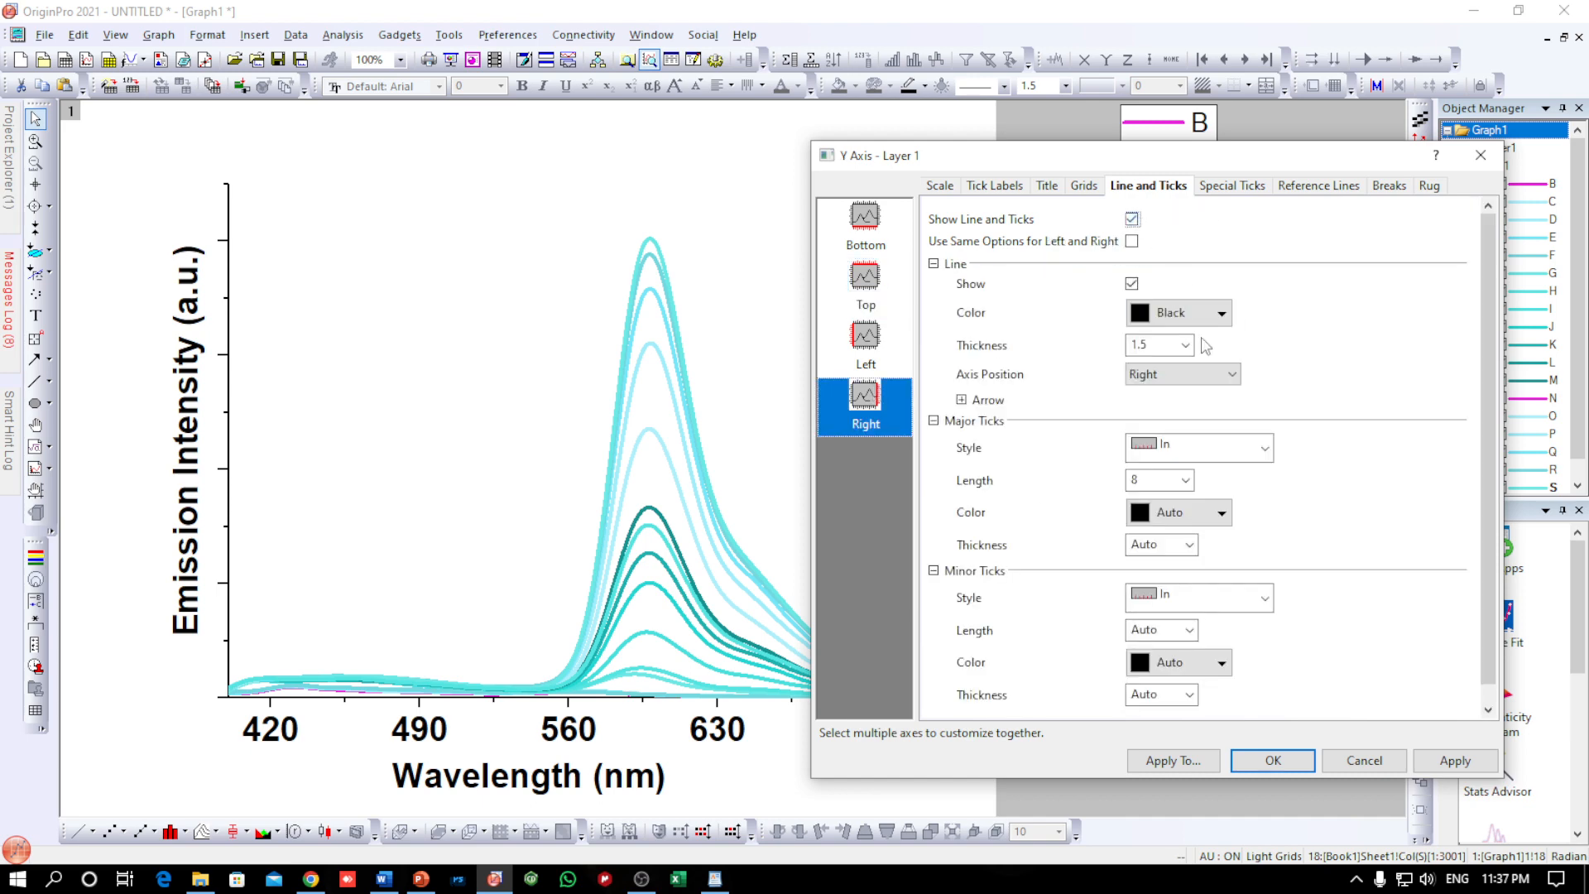
pyautogui.click(1185, 344)
pyautogui.click(1147, 439)
pyautogui.click(1184, 447)
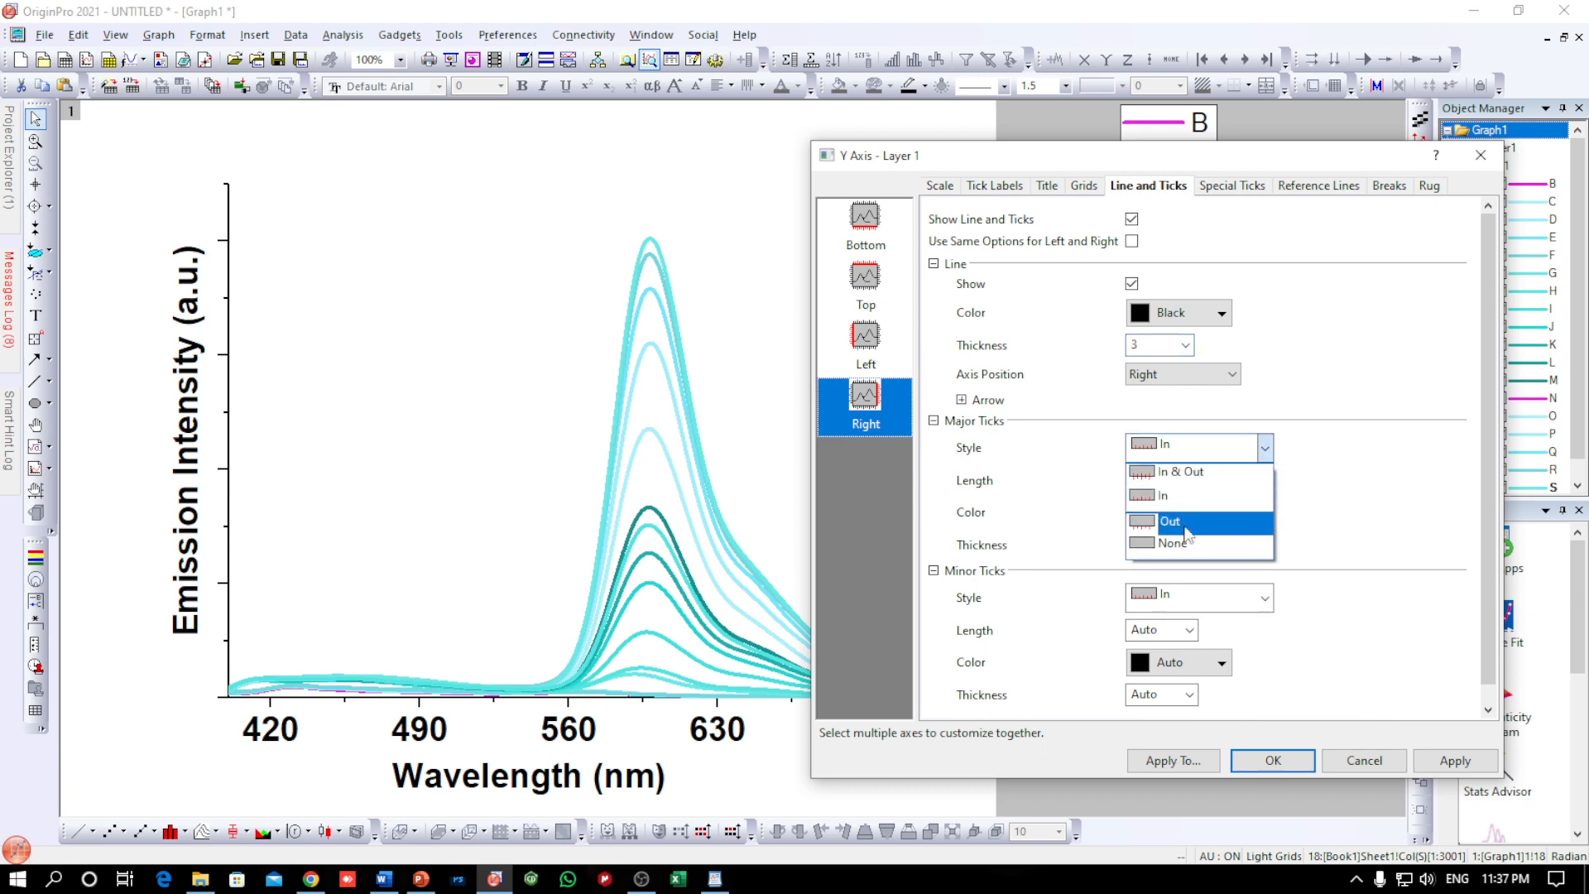
pyautogui.click(1191, 537)
pyautogui.click(1198, 598)
pyautogui.click(1190, 690)
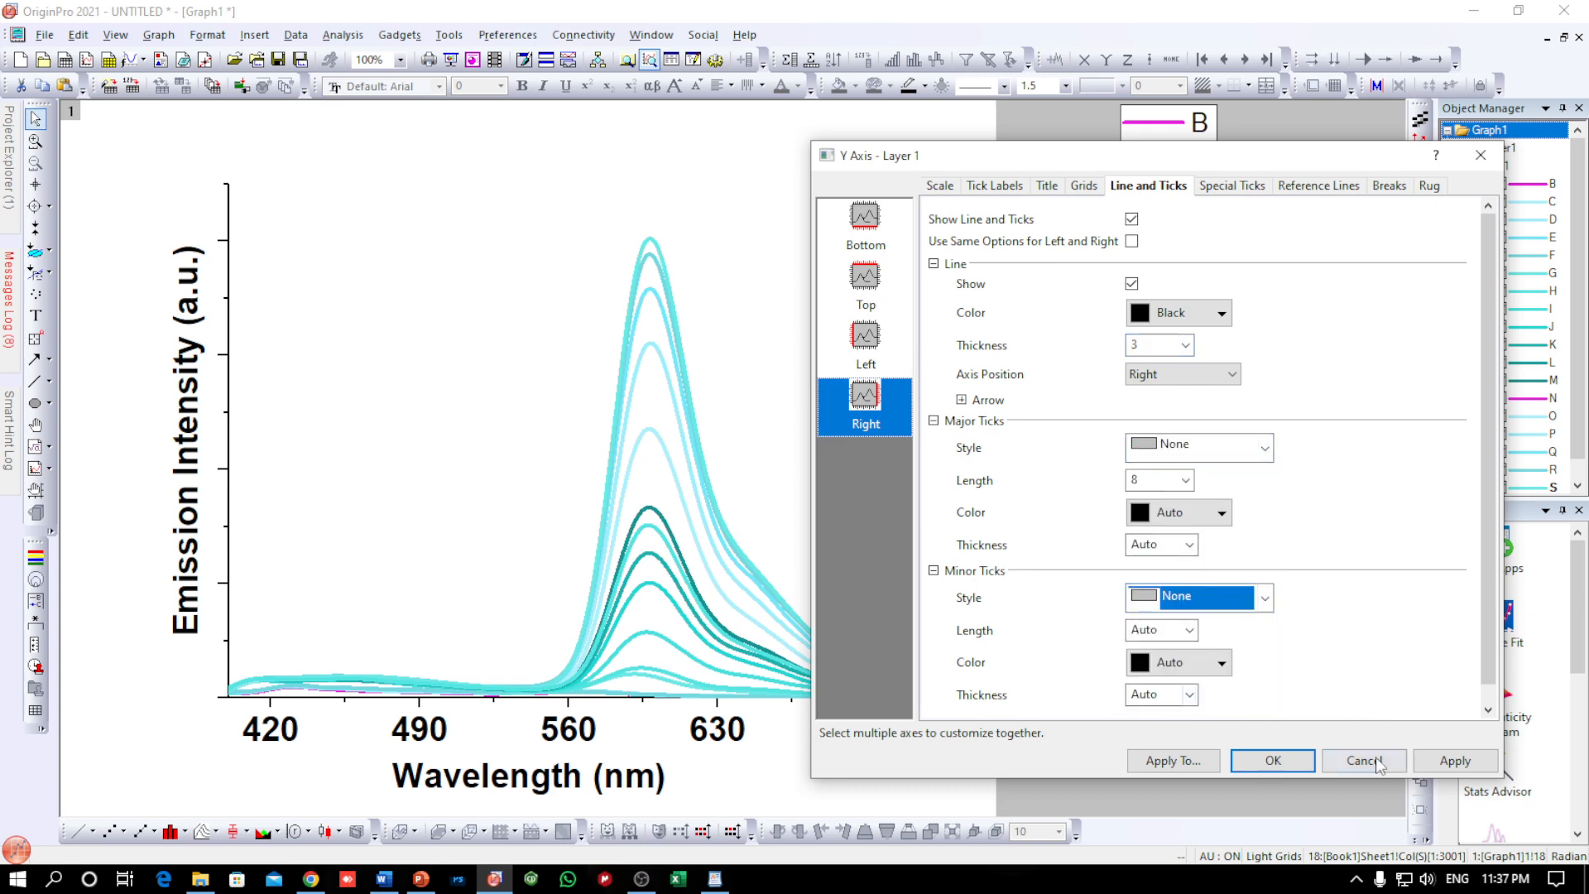
pyautogui.click(1450, 760)
pyautogui.click(1272, 759)
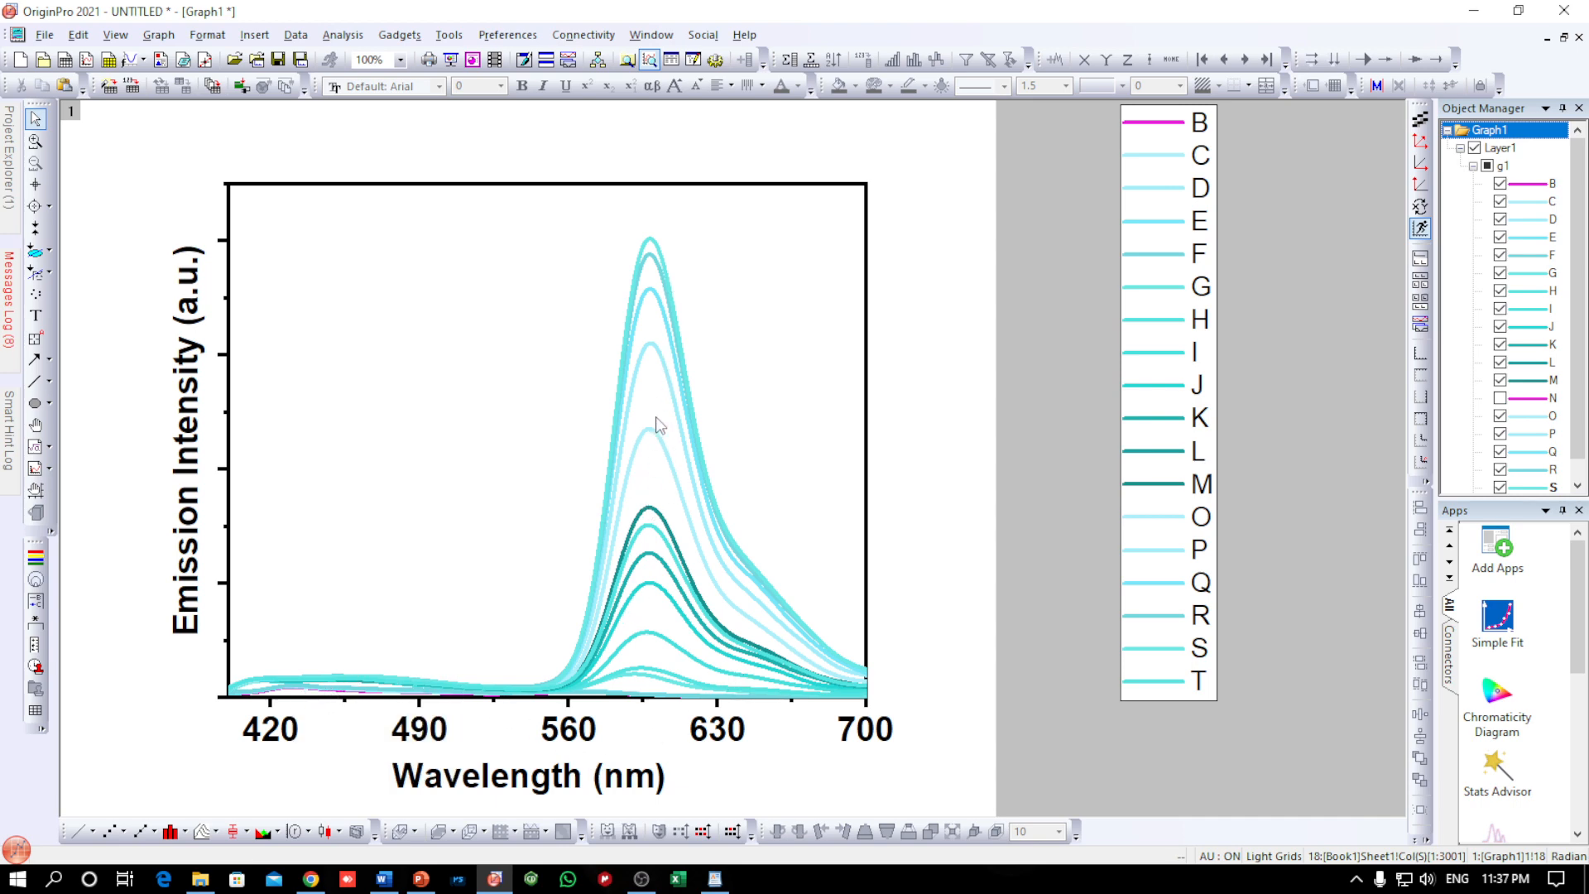
# Move the x-axis title slightly right and up so it sits more centrally beneath the plot
pyautogui.moveTo(647, 432)
pyautogui.moveTo(537, 766); pyautogui.dragTo(566, 759)
# Save the project as "TB9 Al(III) Fluorescence gh" in the Paper TB9 folder, using the opju project format
pyautogui.click(44, 34)
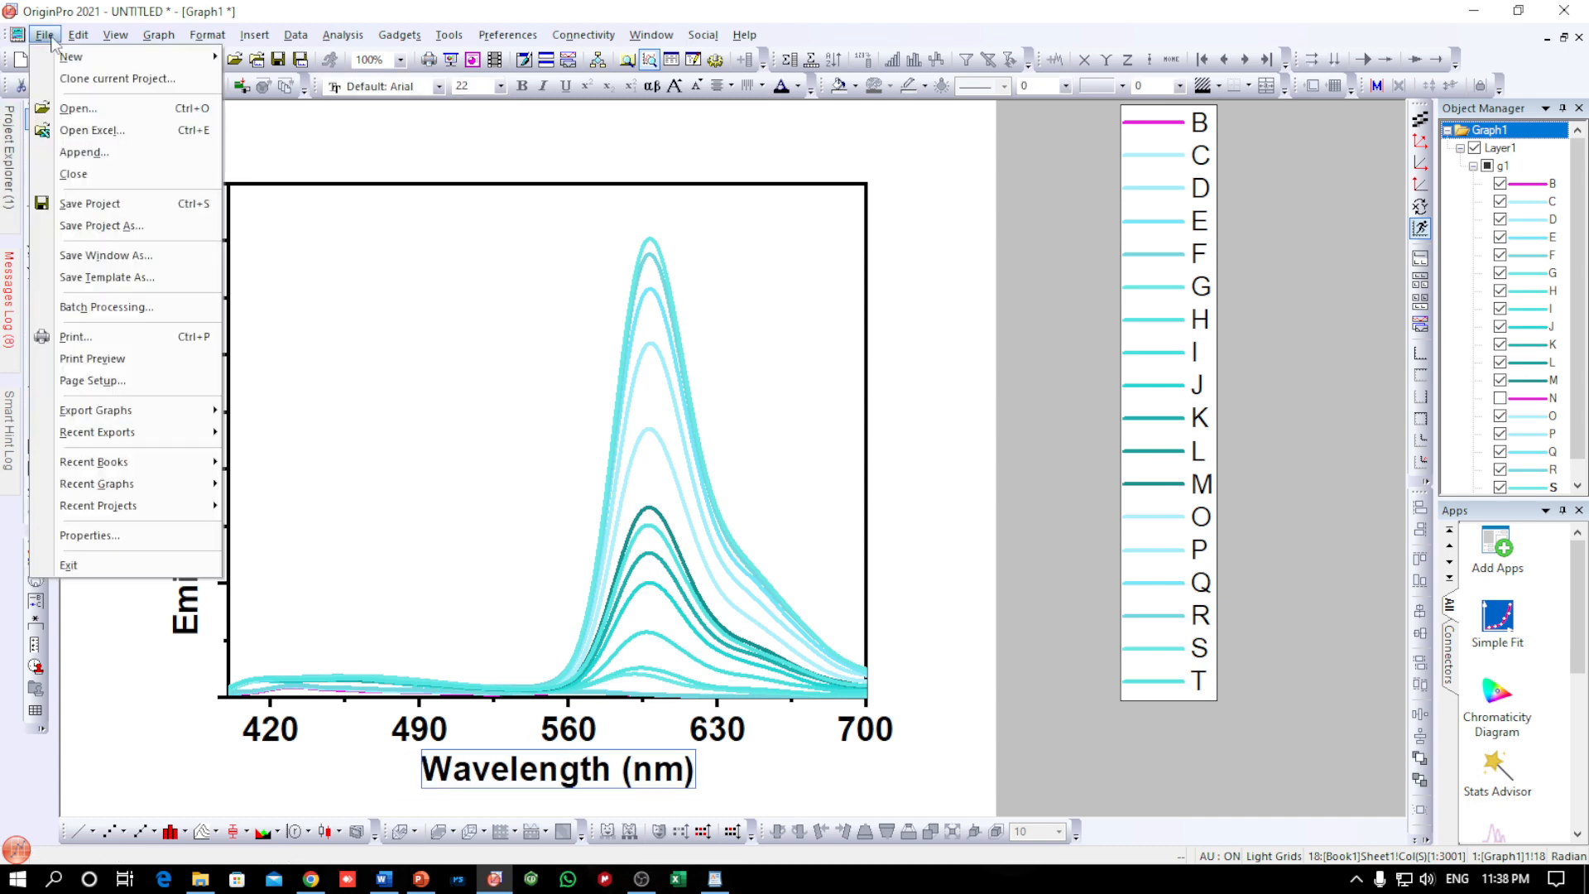
pyautogui.click(114, 204)
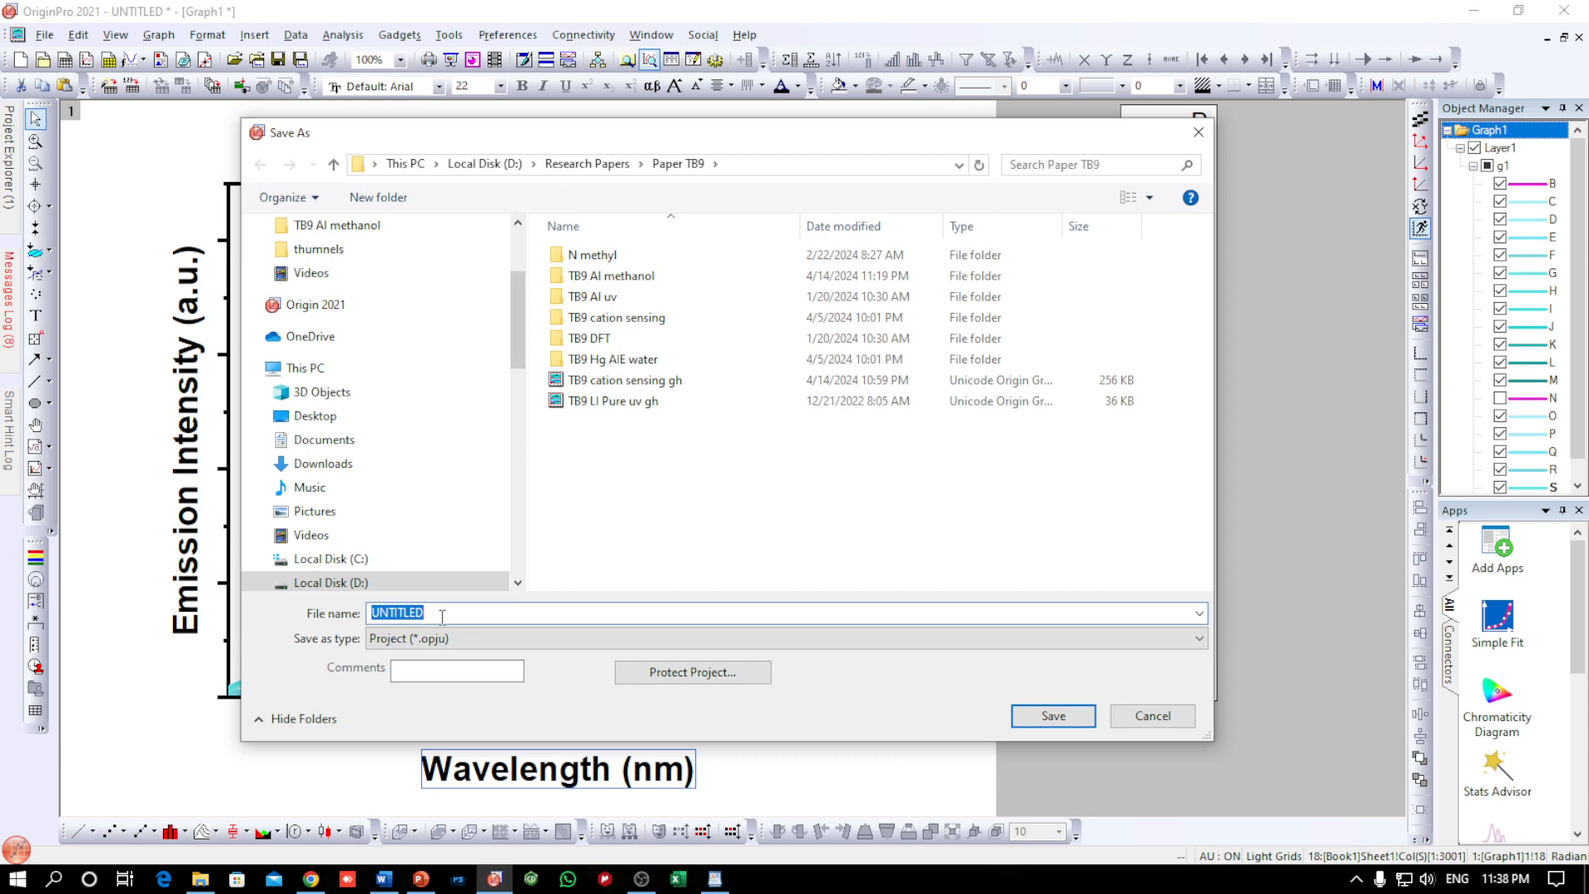
pyautogui.write('TB9')
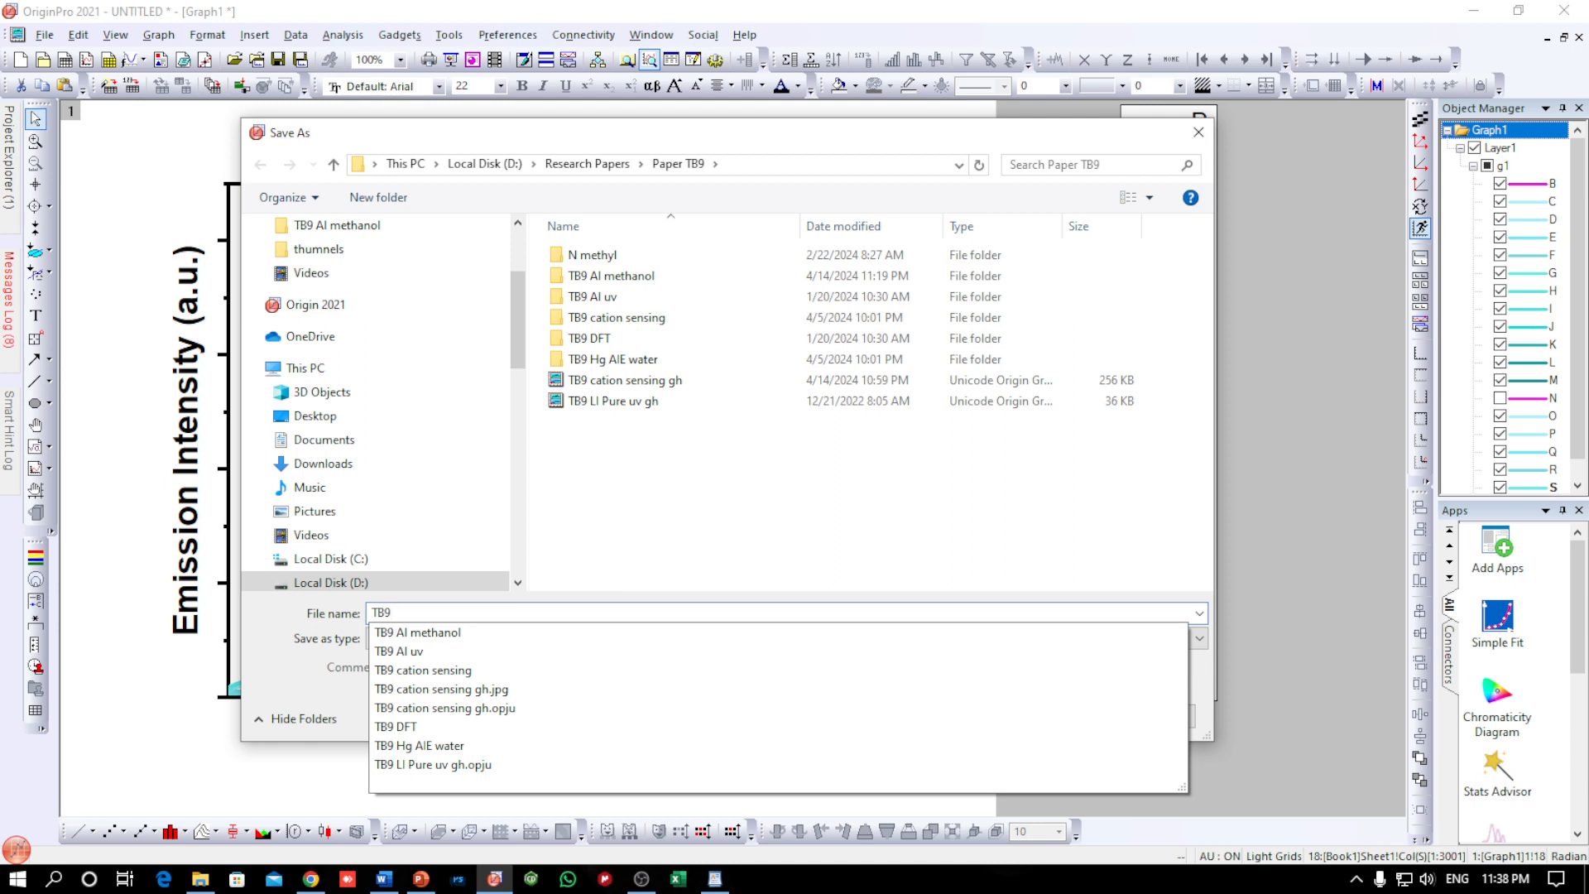
pyautogui.write(' Al')
pyautogui.click(442, 616)
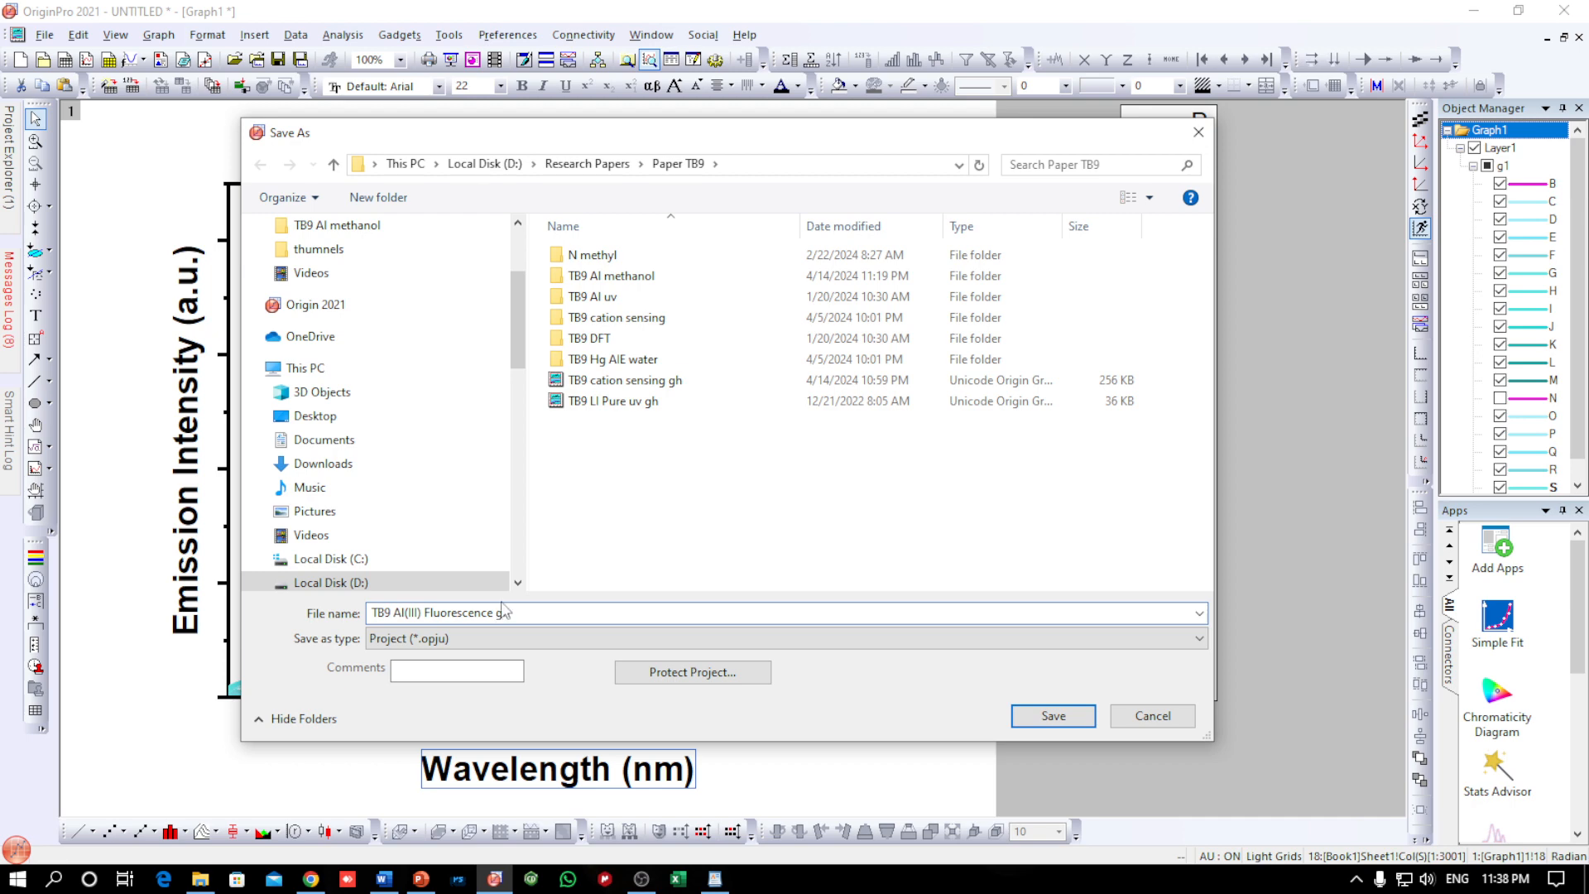
pyautogui.click(1058, 716)
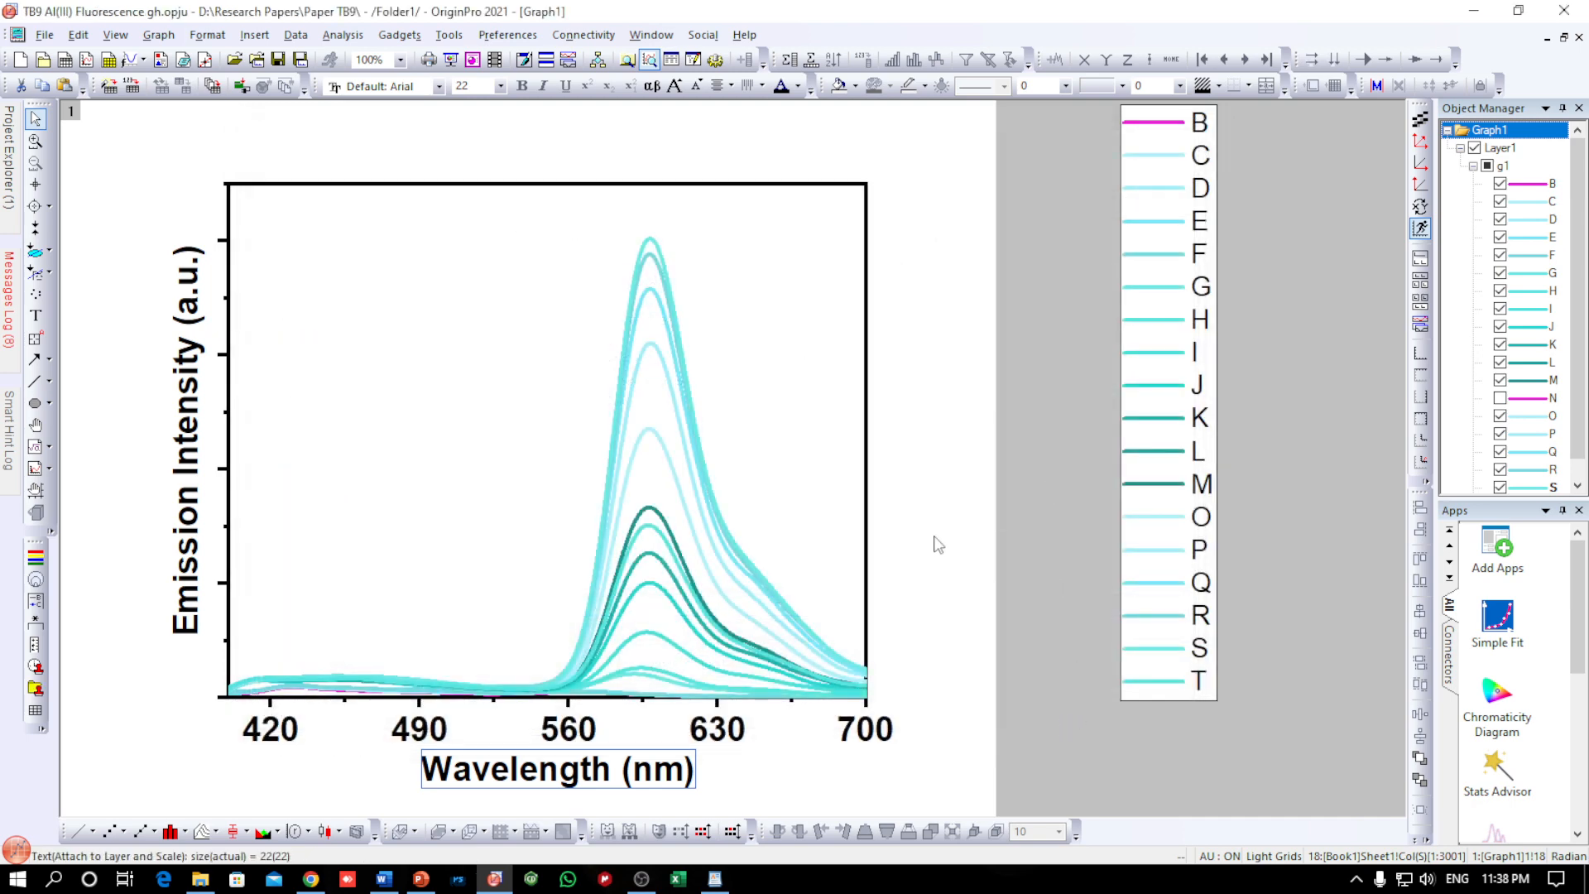